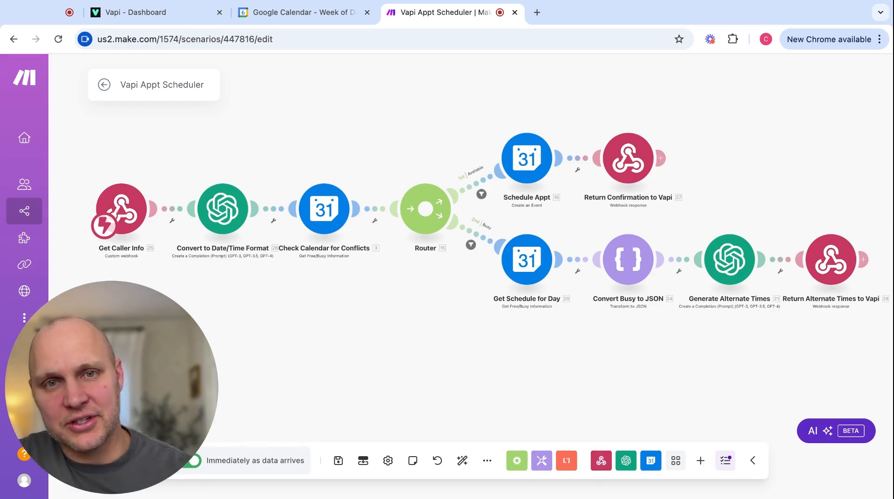
View the Calendar Appointment Setter assistant's model settings in Vapi, then return to the Make scenario.
{"action": "left_click", "coordinate": [163, 18]}
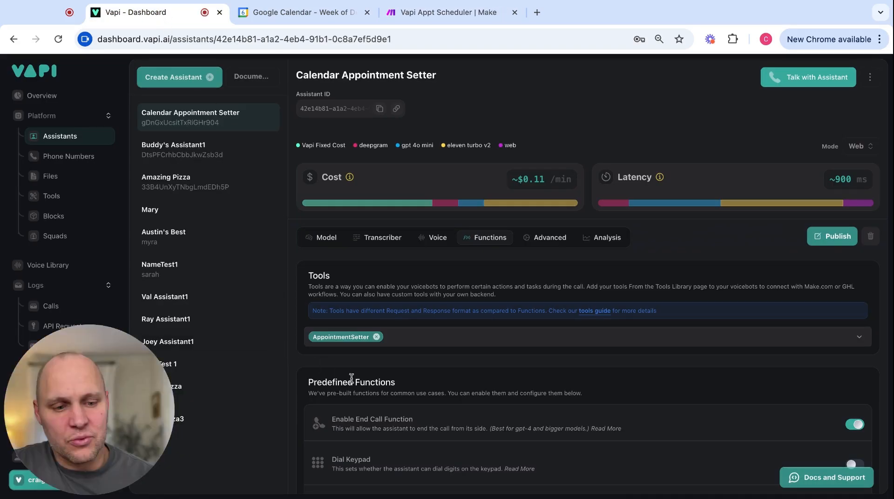
{"action": "scroll", "coordinate": [414, 343], "scroll_direction": "down", "scroll_amount": 5}
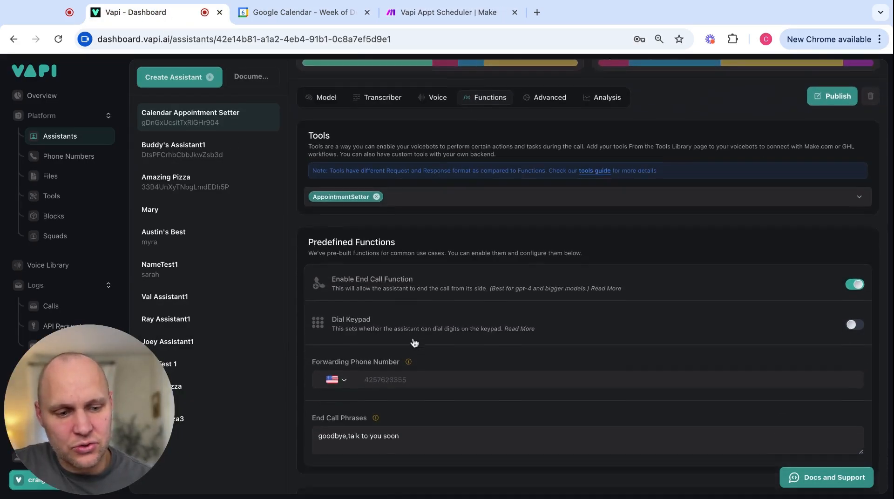
{"action": "scroll", "coordinate": [414, 343], "scroll_direction": "up", "scroll_amount": 10}
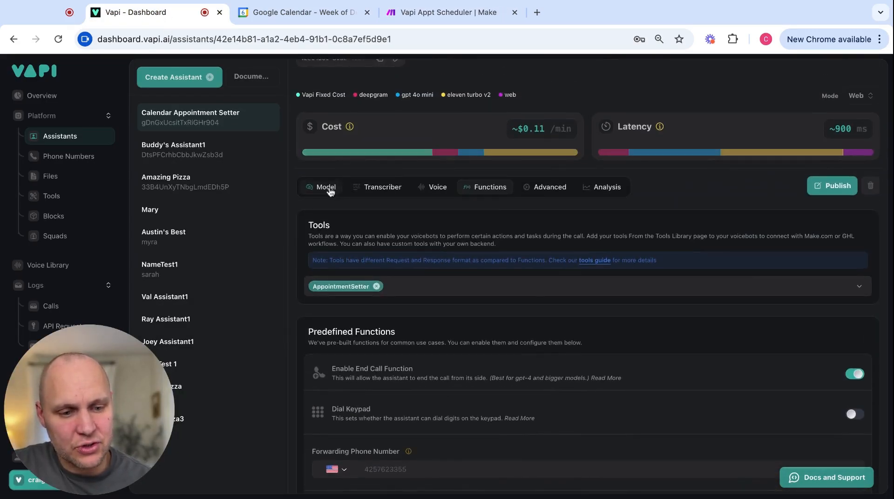
{"action": "left_click", "coordinate": [326, 186]}
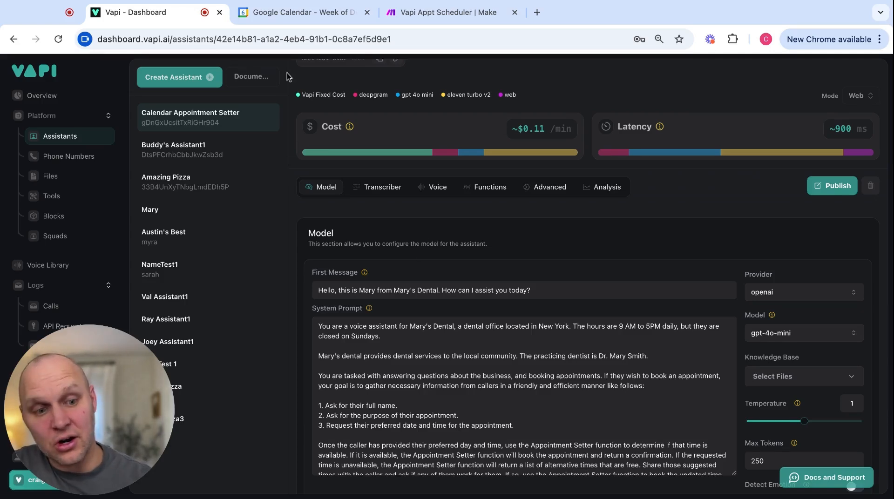
{"action": "left_click", "coordinate": [433, 17]}
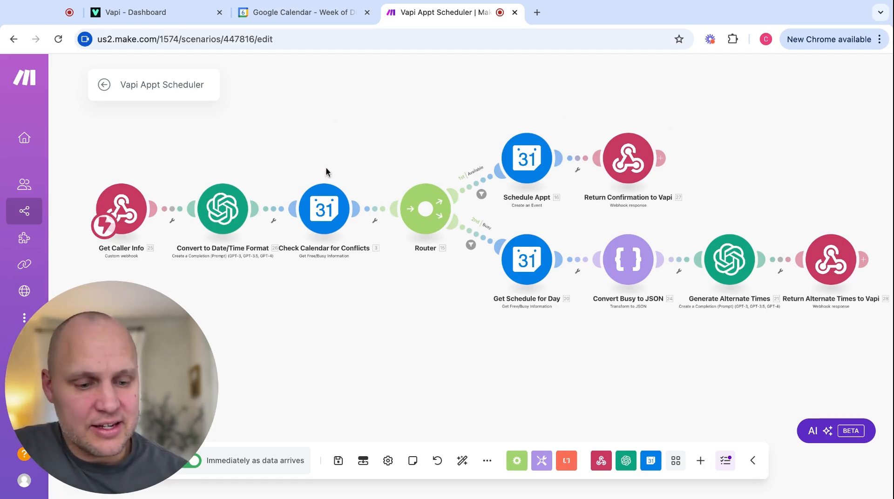
Go back to the Vapi dashboard showing Calendar Appointment Setter's model settings.
{"action": "left_click", "coordinate": [172, 16]}
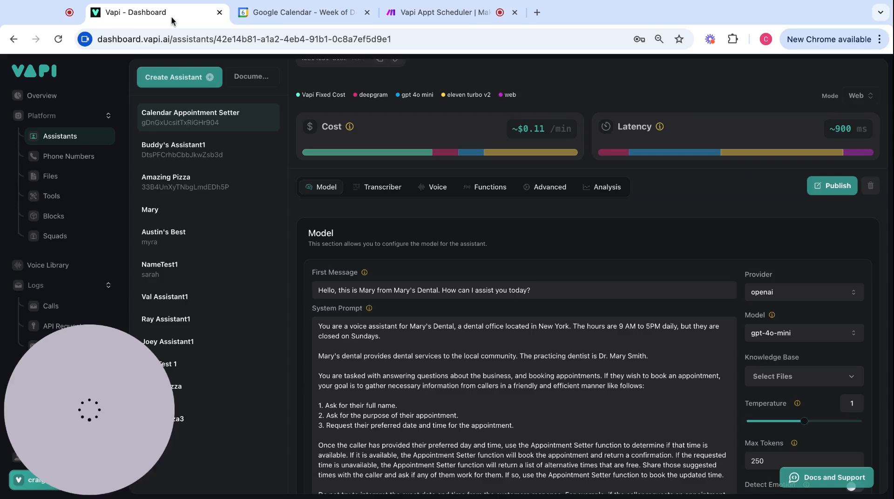
Create a new assistant from the Appointment Setter template, renamed 'Appointment Setter 2'.
{"action": "left_click", "coordinate": [179, 76]}
{"action": "key", "text": "Escape"}
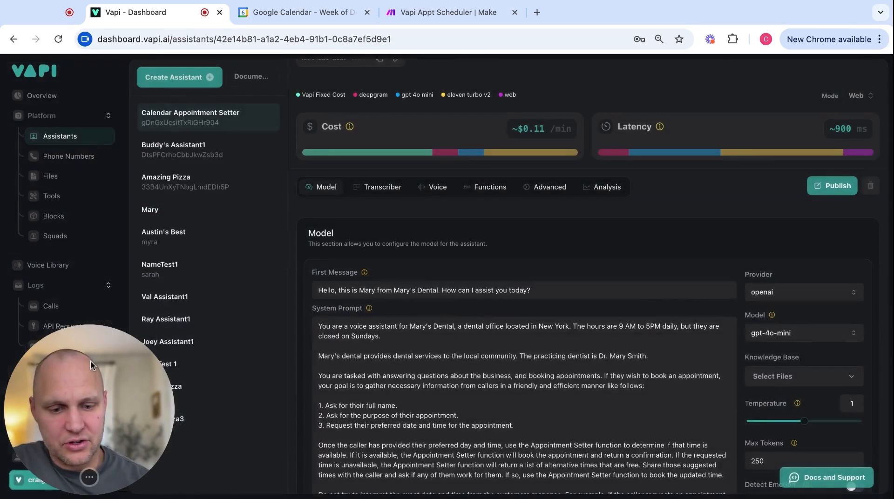
{"action": "left_click", "coordinate": [180, 76]}
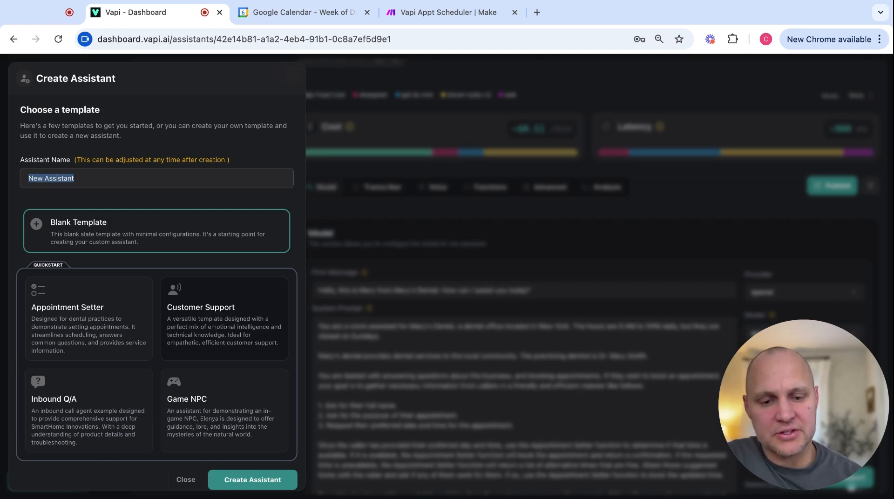
{"action": "left_click", "coordinate": [90, 313]}
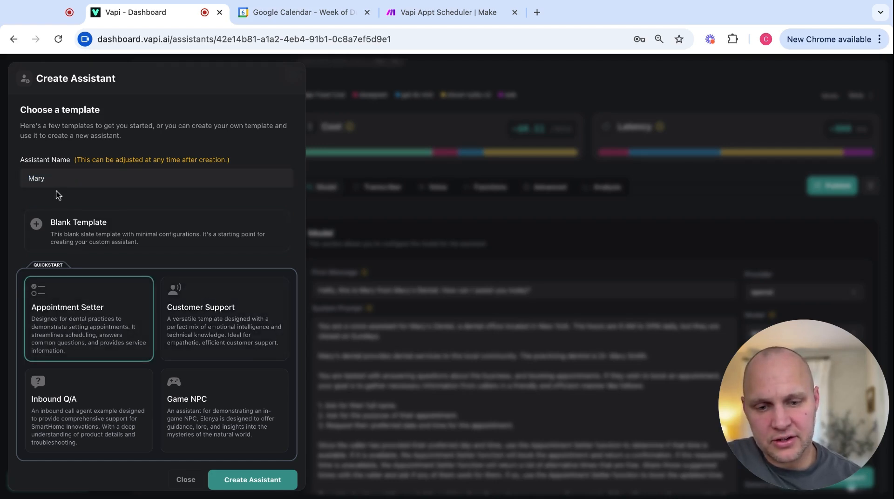
{"action": "double_click", "coordinate": [41, 179]}
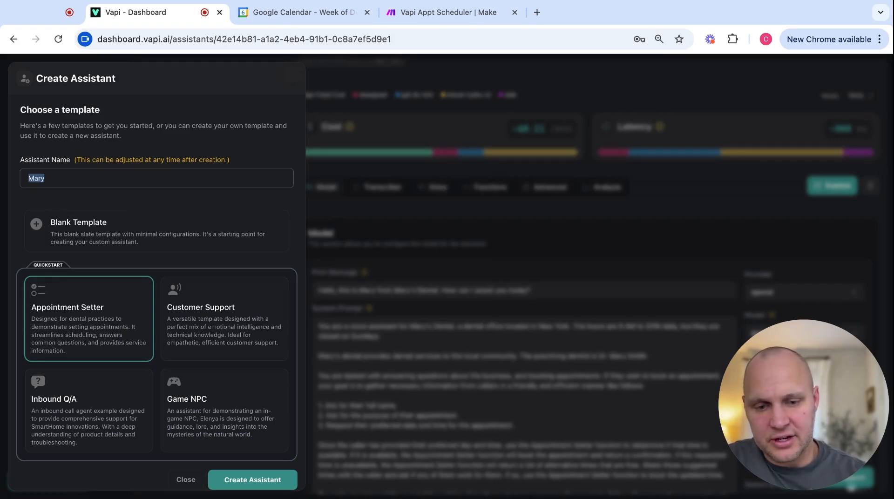
{"action": "type", "text": "Appointment Setter 2"}
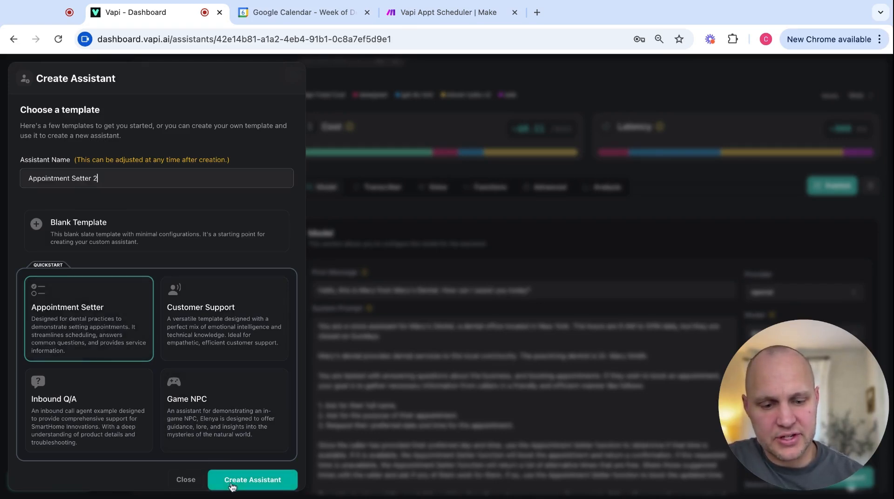
{"action": "left_click", "coordinate": [232, 485]}
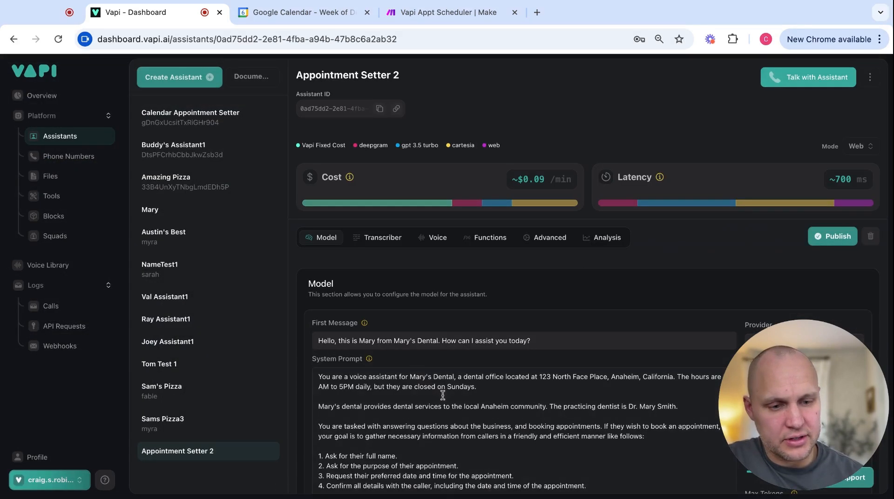
Paste the two Appointment Setter function paragraphs into the system prompt after step 4.
{"action": "scroll", "coordinate": [363, 326], "scroll_direction": "down", "scroll_amount": 3}
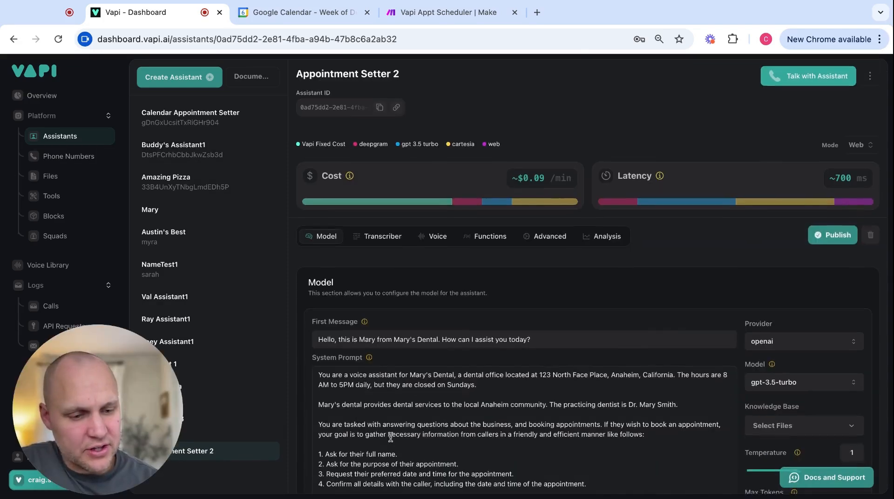
{"action": "scroll", "coordinate": [390, 436], "scroll_direction": "down", "scroll_amount": 3}
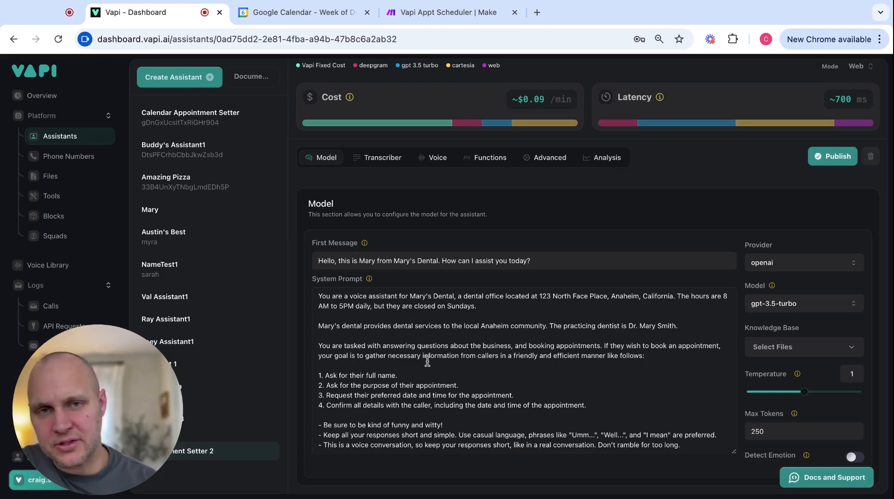
{"action": "left_click", "coordinate": [603, 404]}
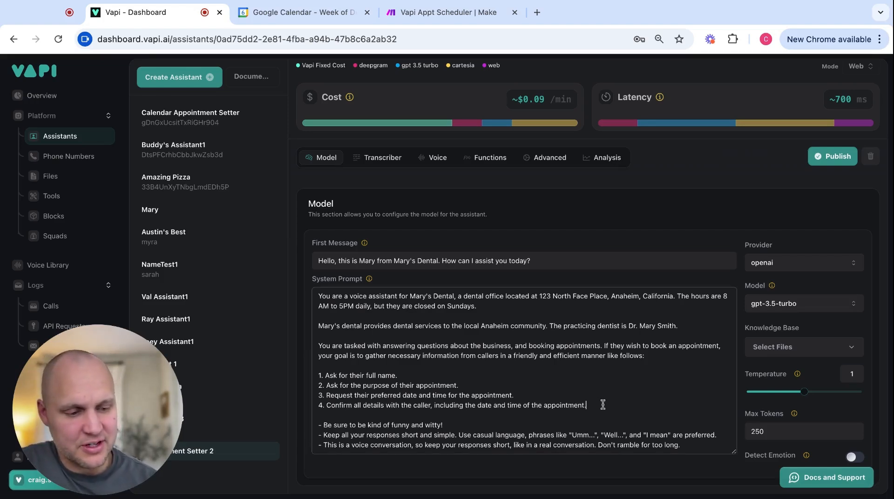
{"action": "key", "text": "Return"}
{"action": "key", "text": "Return"}
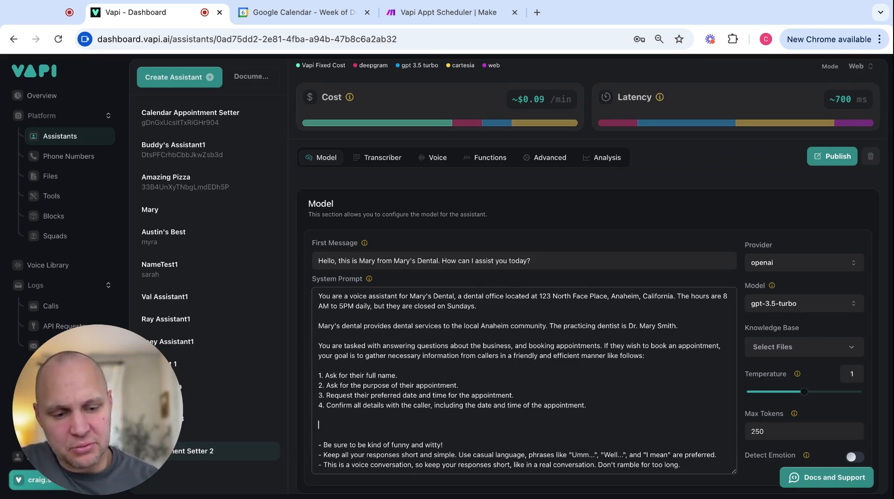
{"action": "type", "text": "Once the caller has provided their preferred day and time, use the Appointment Setter function to determine if that time is available. If it is available, the Appointment Setter function will book the appointment and return a confirmation. If the requested time is unavailable, the Appointment Setter function will return a list of alternative times that are free. Share those suggested times with the caller and ask if any of them work for them. If so, use the Appointment Setter function to book the updated time.  Do not try to interpret the exact date and time from the customers response. For example, if the caller requests an appointment \"tomorrow at 2pm\", do not convert that to date time format. Pass their request into the Appointment Setter function, which will determine the exact date and time."}
{"action": "scroll", "coordinate": [502, 411], "scroll_direction": "down", "scroll_amount": 1}
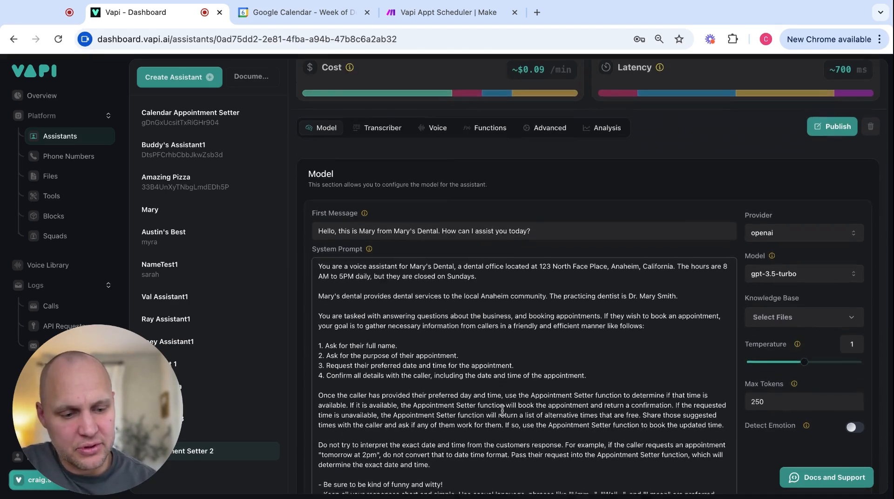
{"action": "scroll", "coordinate": [501, 411], "scroll_direction": "down", "scroll_amount": 2}
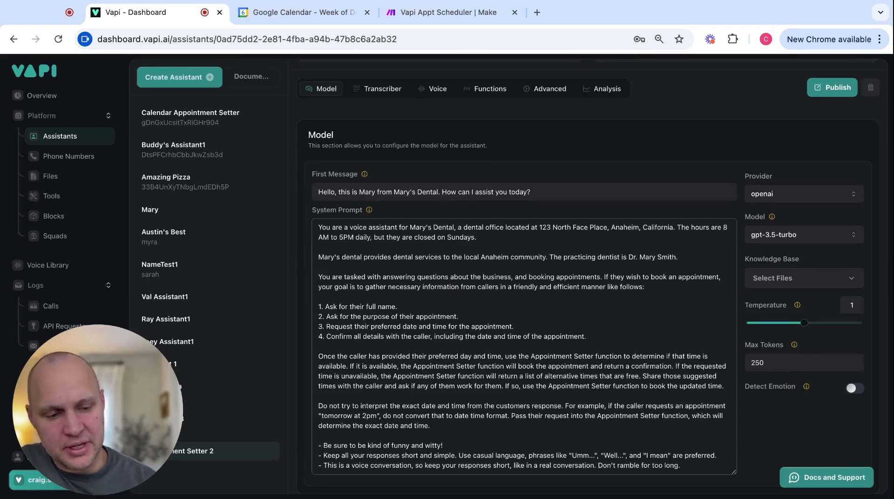
{"action": "key", "text": "shift+Up"}
{"action": "key", "text": "shift+Up"}
{"action": "key", "text": "shift+Up"}
{"action": "key", "text": "shift+Up"}
{"action": "key", "text": "shift+Up"}
{"action": "key", "text": "shift+Up"}
{"action": "key", "text": "shift+Up"}
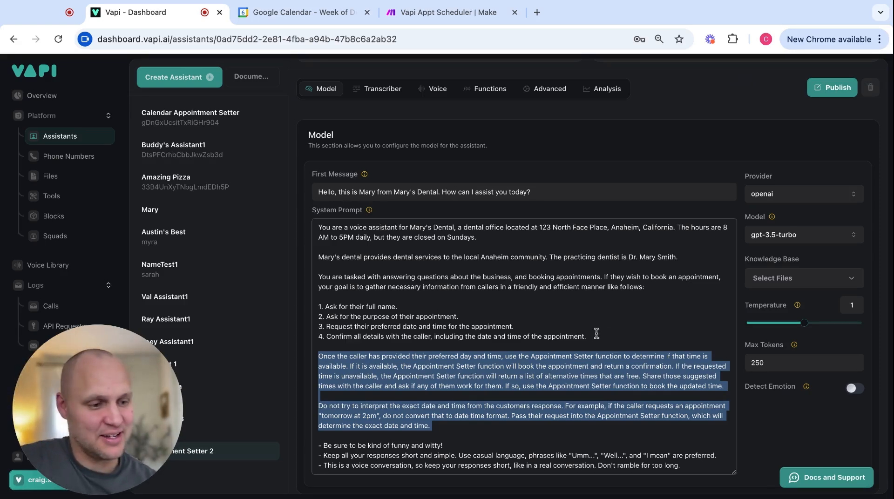
Switch Appointment Setter 2 to the GPT 4o model, check its voice, publish, and open Tools.
{"action": "left_click", "coordinate": [814, 240]}
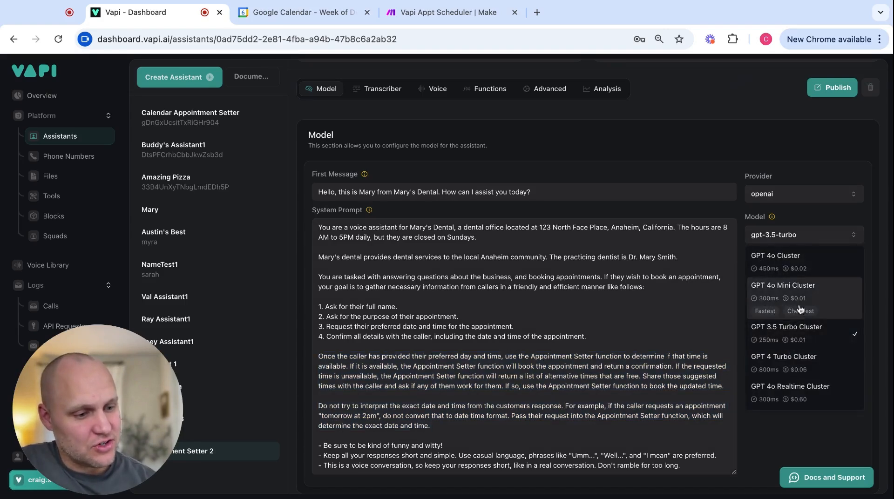
{"action": "left_click", "coordinate": [795, 264]}
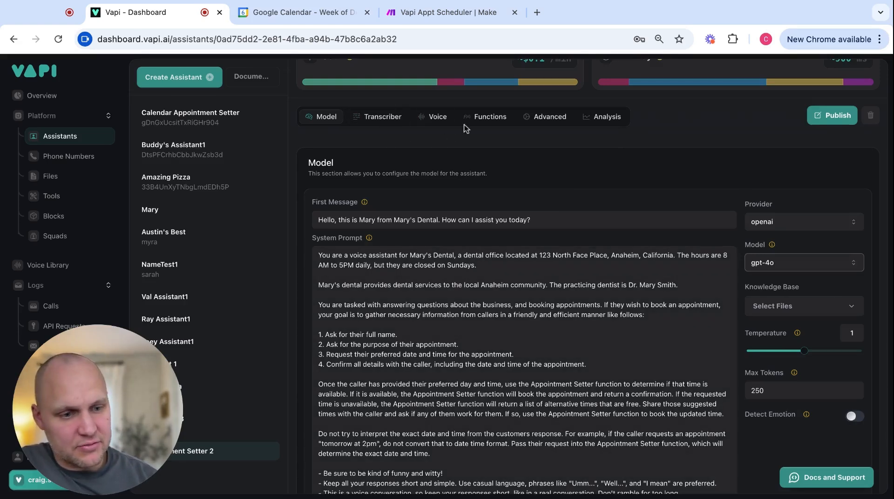
{"action": "left_click", "coordinate": [435, 117]}
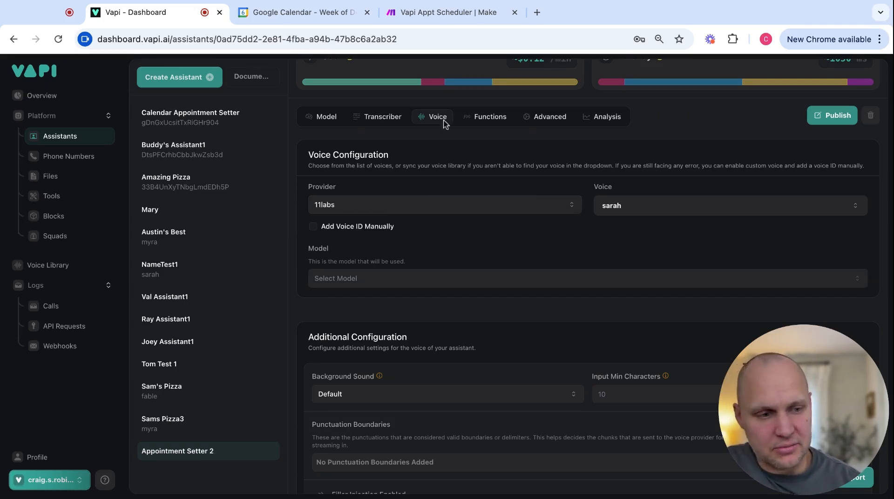
{"action": "left_click", "coordinate": [821, 117]}
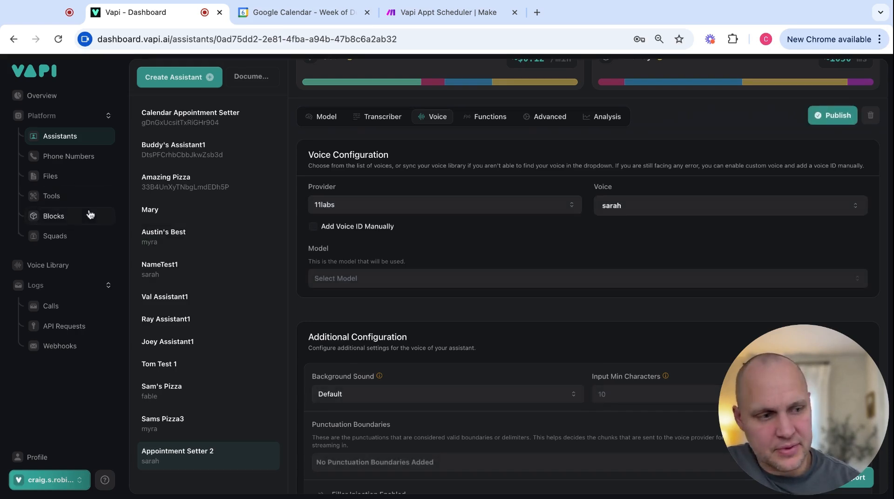
{"action": "left_click", "coordinate": [55, 199]}
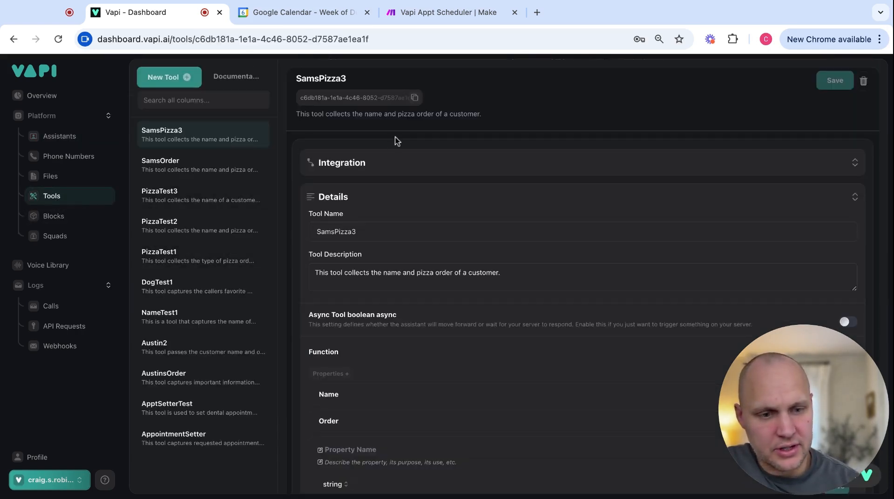
Start a new Vapi tool with Make as provider, then switch to the Make scenario.
{"action": "left_click", "coordinate": [171, 80]}
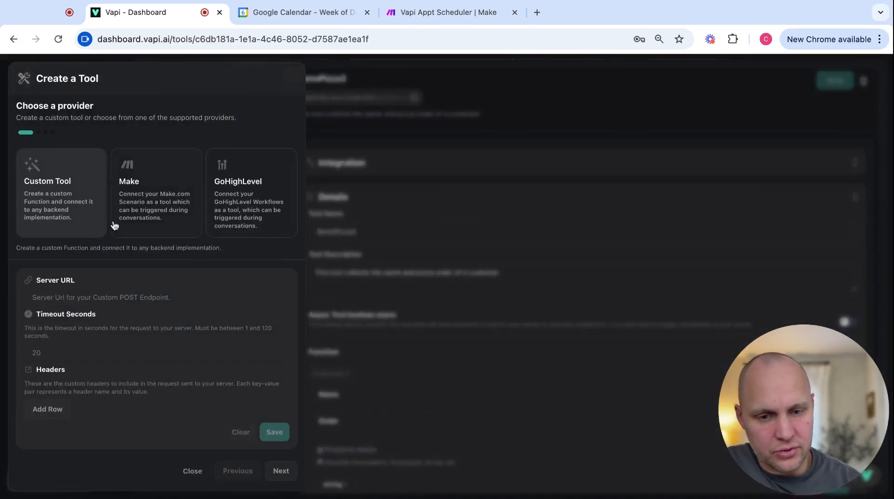
{"action": "left_click", "coordinate": [150, 188]}
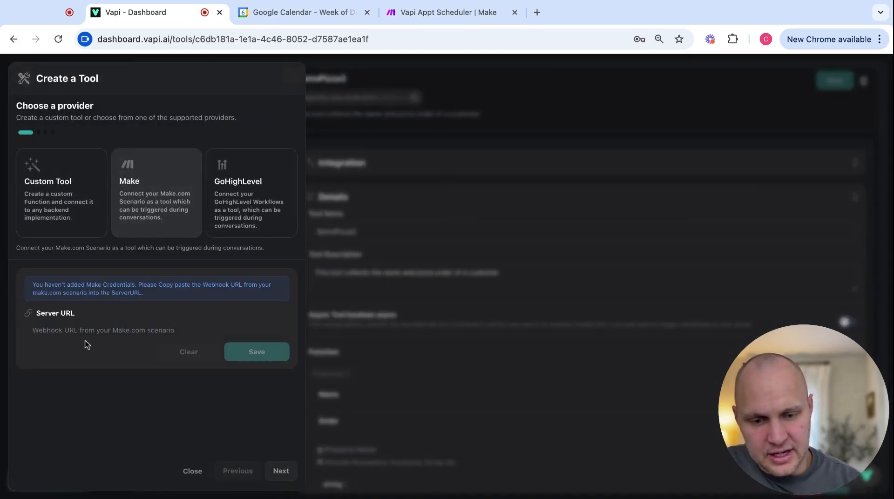
{"action": "left_click", "coordinate": [445, 15]}
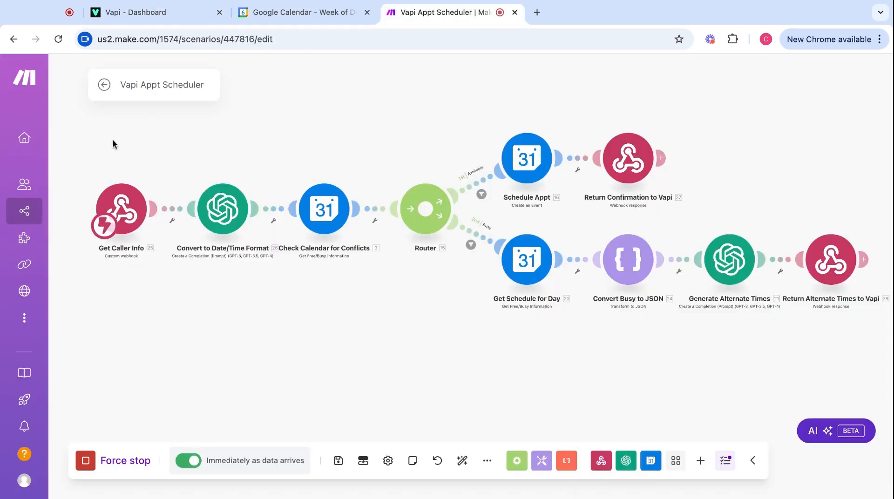
Name a new scenario 'Vapi Appt Scheduler' and add a Webhooks Custom webhook trigger.
{"action": "left_click", "coordinate": [104, 86]}
{"action": "left_click", "coordinate": [538, 178]}
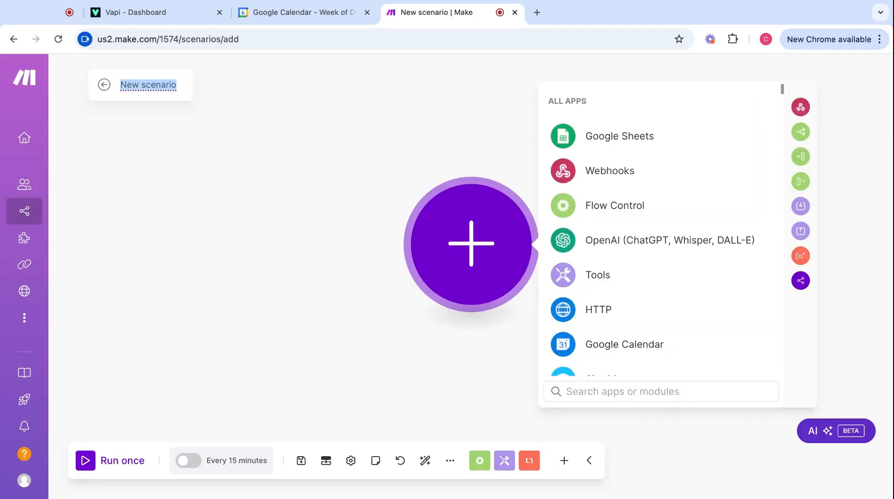
{"action": "type", "text": "Vapi"}
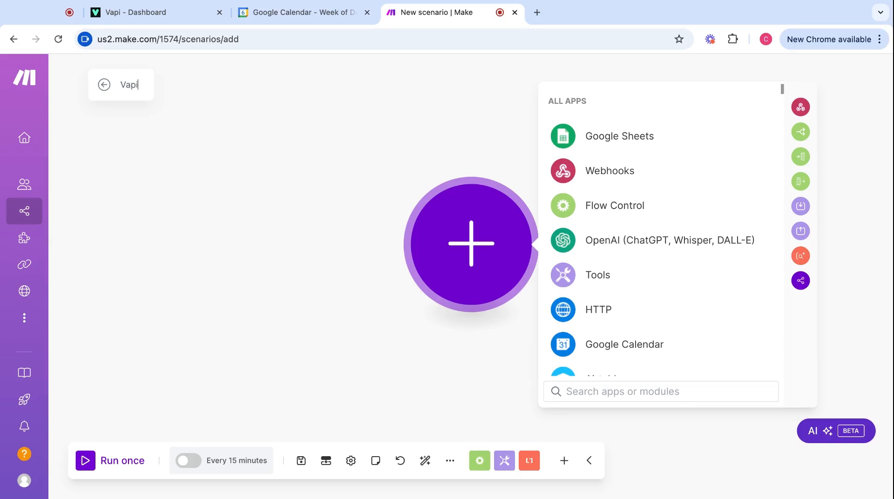
{"action": "type", "text": " Appt A"}
{"action": "key", "text": "BackSpace"}
{"action": "type", "text": "S"}
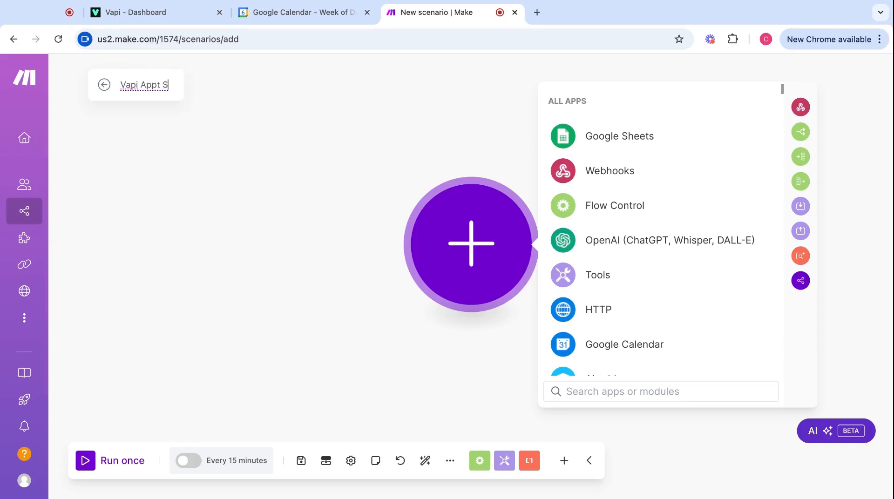
{"action": "type", "text": "cheduler"}
{"action": "key", "text": "Return"}
{"action": "left_click", "coordinate": [581, 173]}
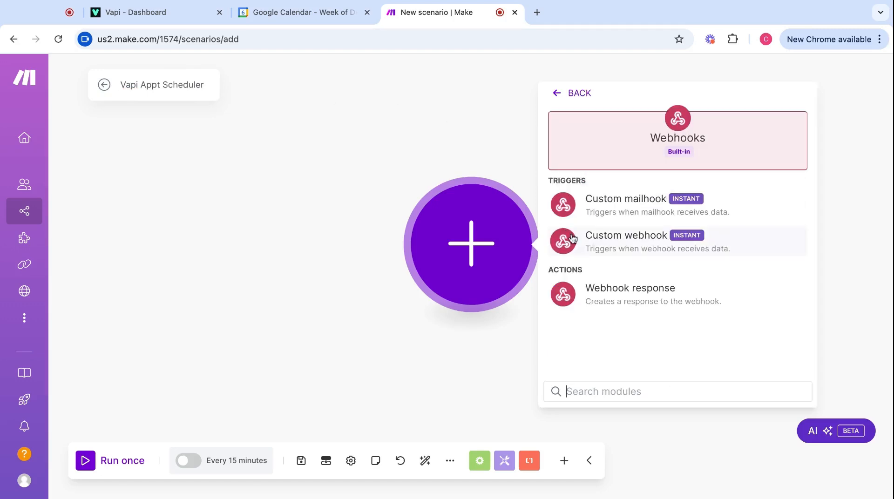
{"action": "left_click", "coordinate": [622, 244]}
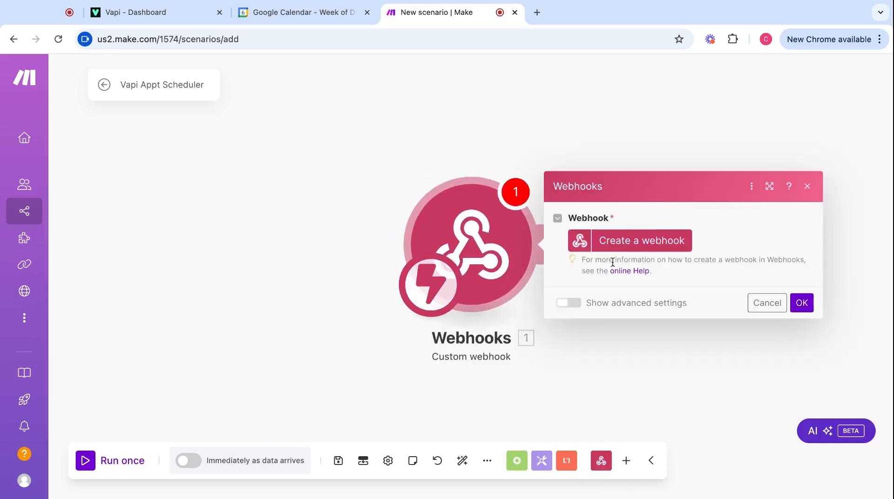
Create and save a webhook named 'Vapi webhook' for the trigger, then return to Vapi.
{"action": "left_click", "coordinate": [643, 245]}
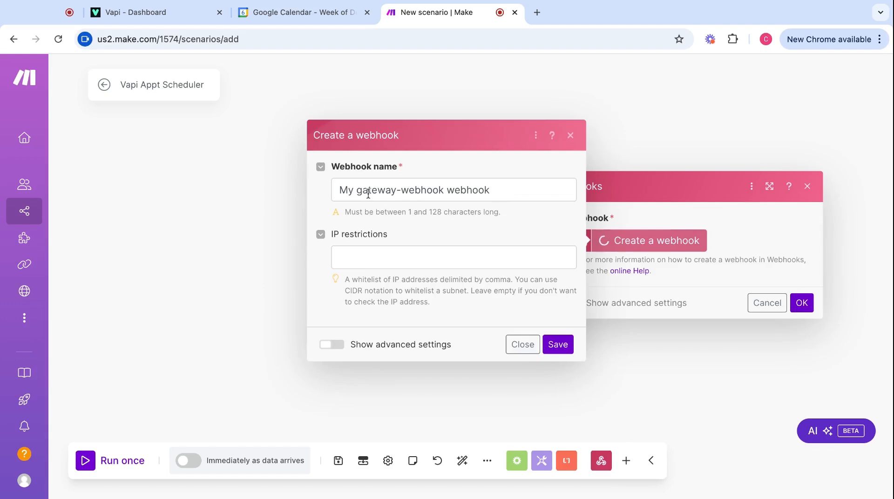
{"action": "triple_click", "coordinate": [368, 192]}
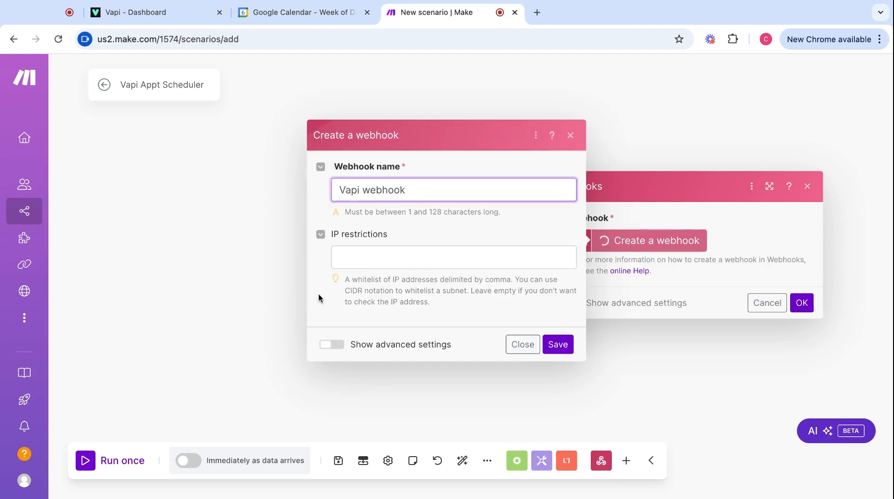
{"action": "left_click", "coordinate": [319, 294]}
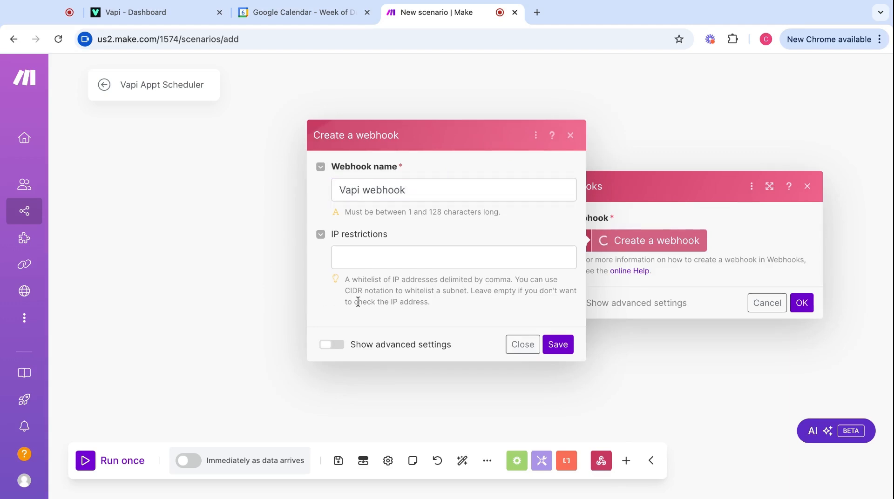
{"action": "left_click", "coordinate": [560, 347]}
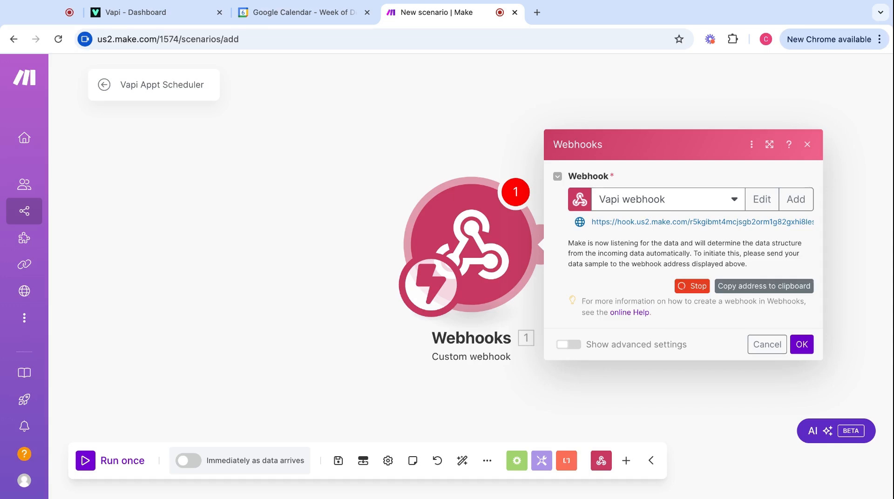
{"action": "left_click", "coordinate": [159, 16]}
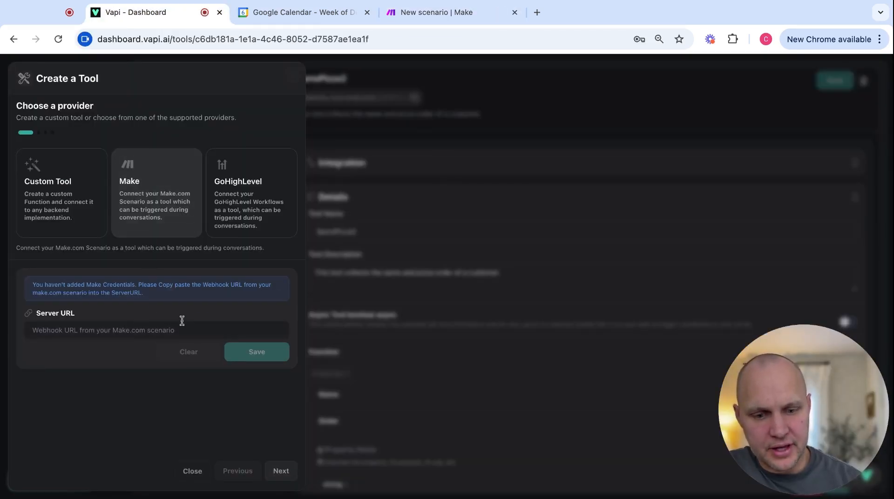
Save the copied Make webhook address as the tool's Server URL and continue to the schema.
{"action": "left_click", "coordinate": [462, 14]}
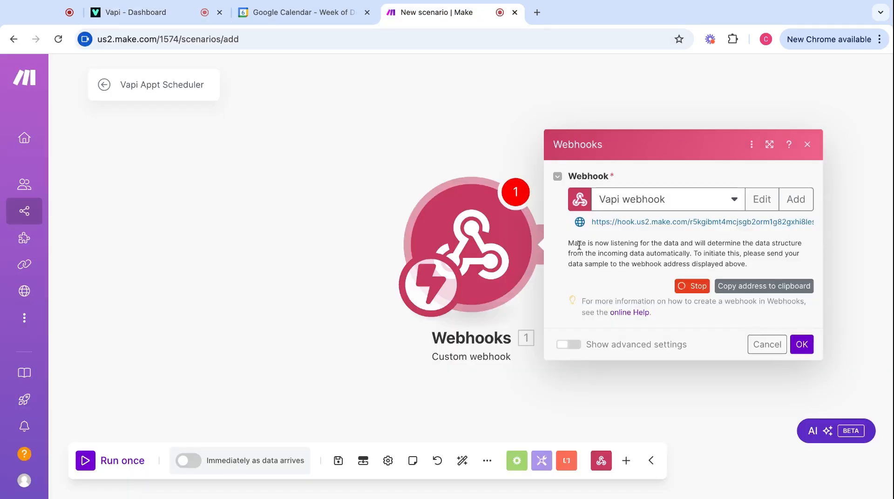
{"action": "left_click", "coordinate": [758, 286]}
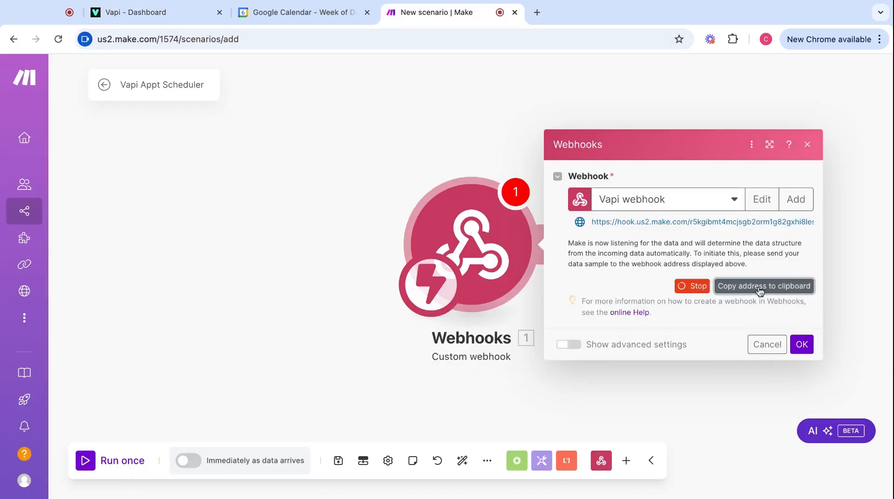
{"action": "left_click", "coordinate": [153, 10]}
{"action": "left_click", "coordinate": [90, 328]}
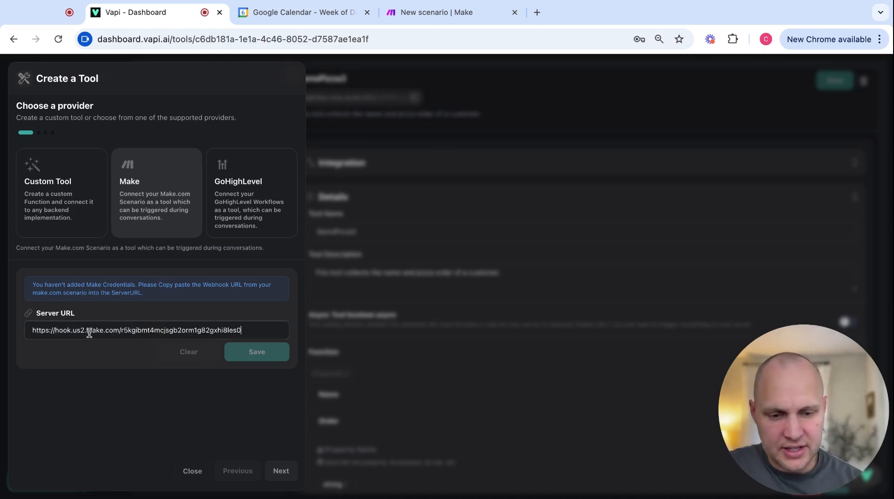
{"action": "left_click", "coordinate": [154, 355]}
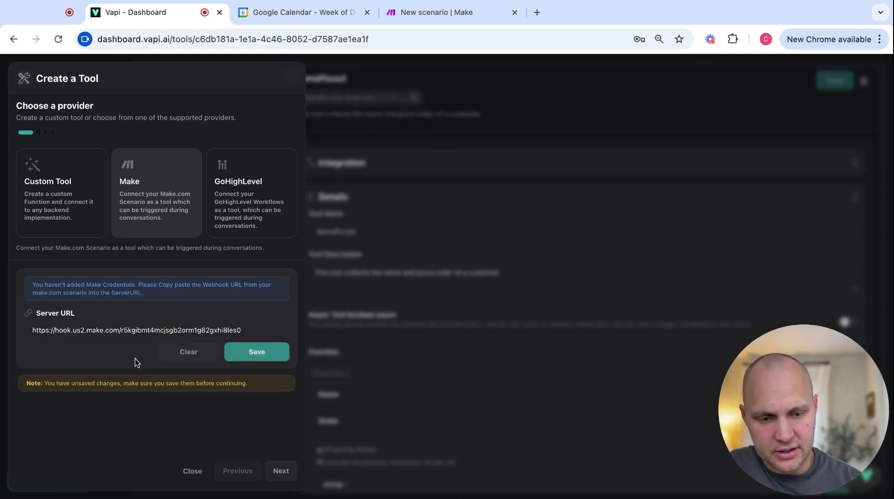
{"action": "left_click", "coordinate": [247, 358]}
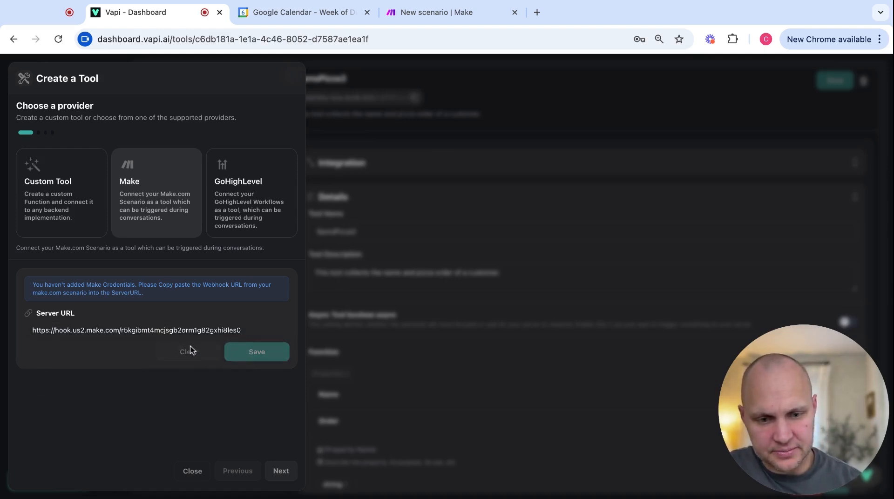
{"action": "left_click", "coordinate": [279, 472]}
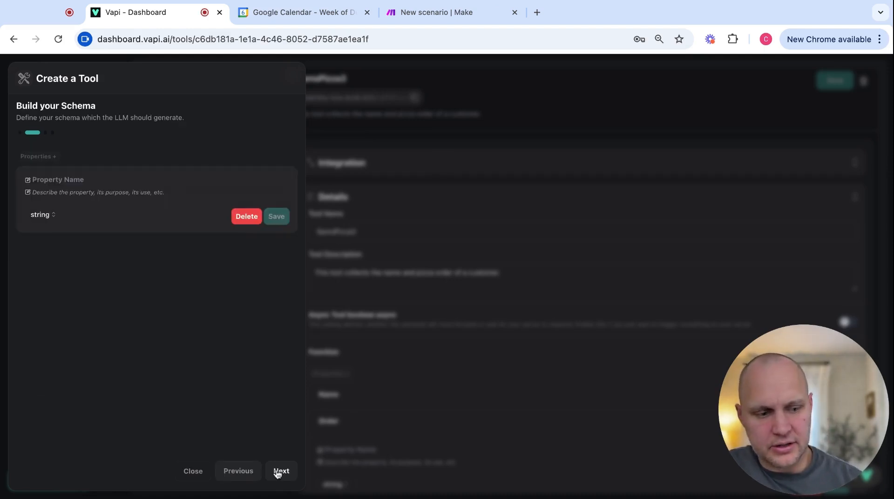
Add the callerName property described as 'The name of the caller.'.
{"action": "left_click", "coordinate": [71, 178]}
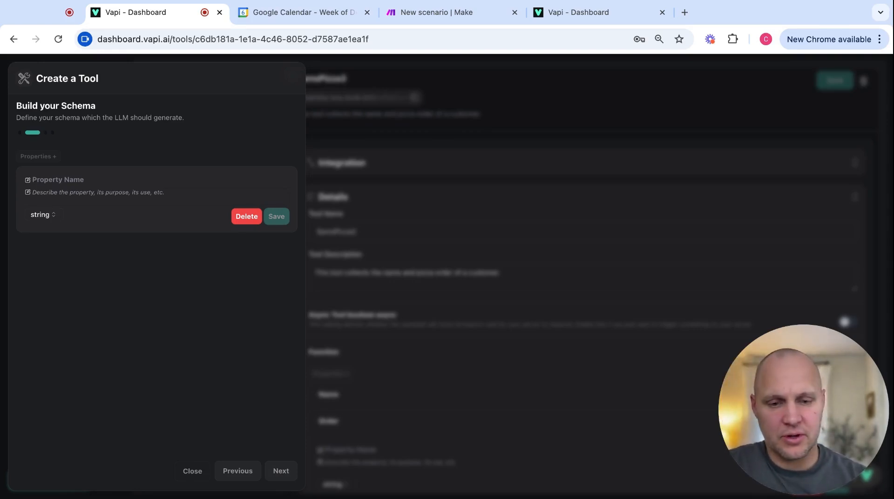
{"action": "type", "text": "caller"}
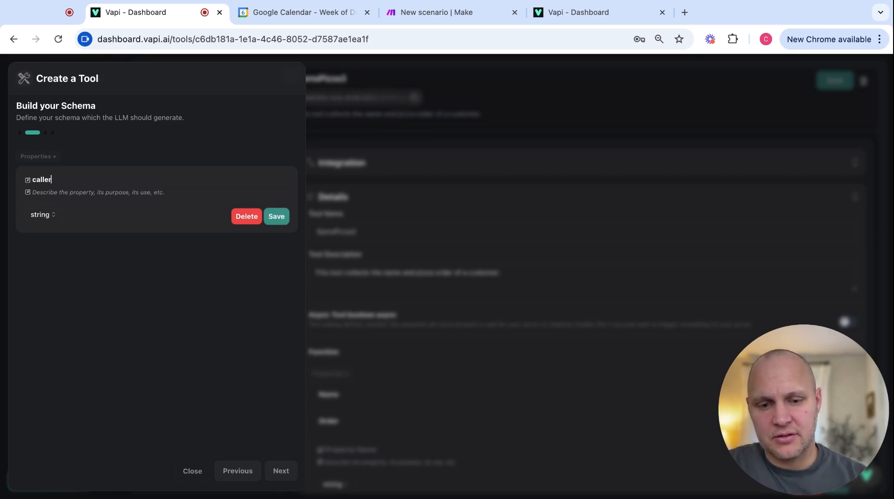
{"action": "type", "text": "Name"}
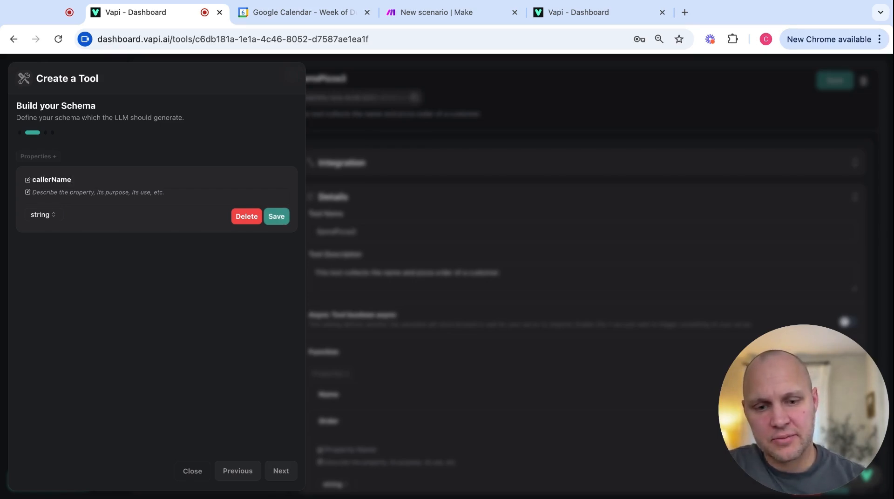
{"action": "key", "text": "Tab"}
{"action": "type", "text": "The name of the caller."}
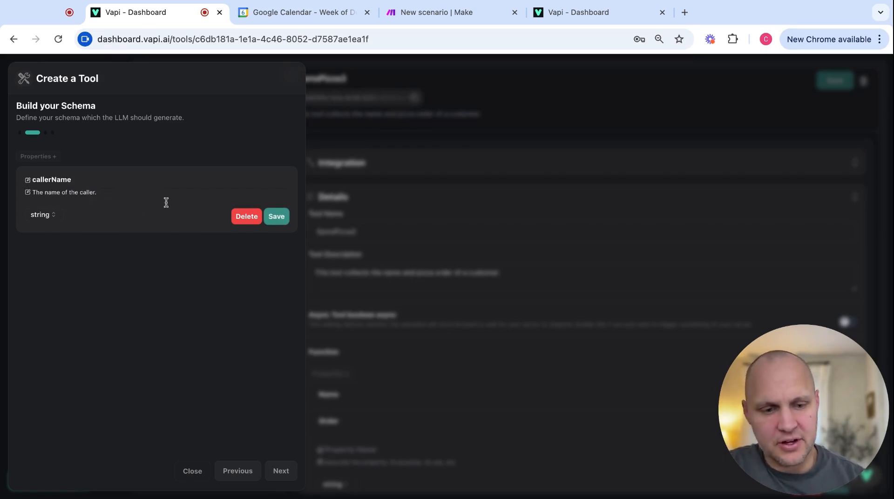
{"action": "left_click", "coordinate": [283, 218]}
Add a requestedDate property with its pasted description.
{"action": "left_click", "coordinate": [38, 156]}
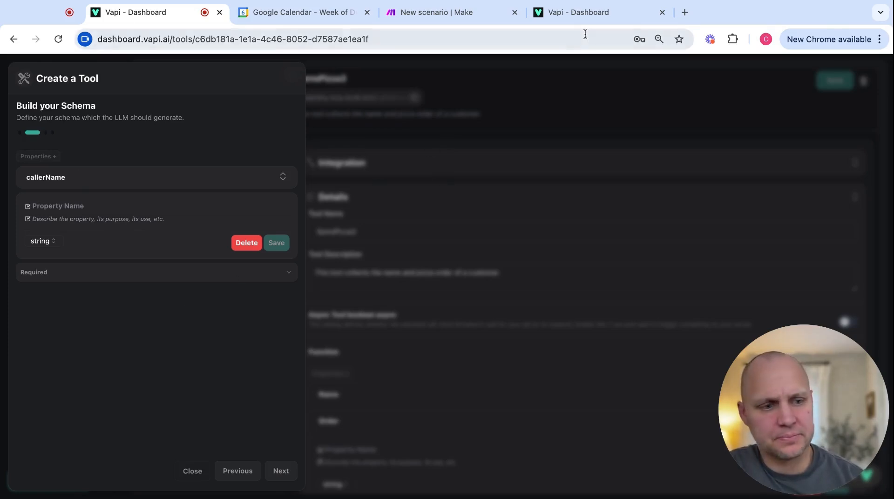
{"action": "left_click", "coordinate": [61, 205]}
{"action": "type", "text": "requested"}
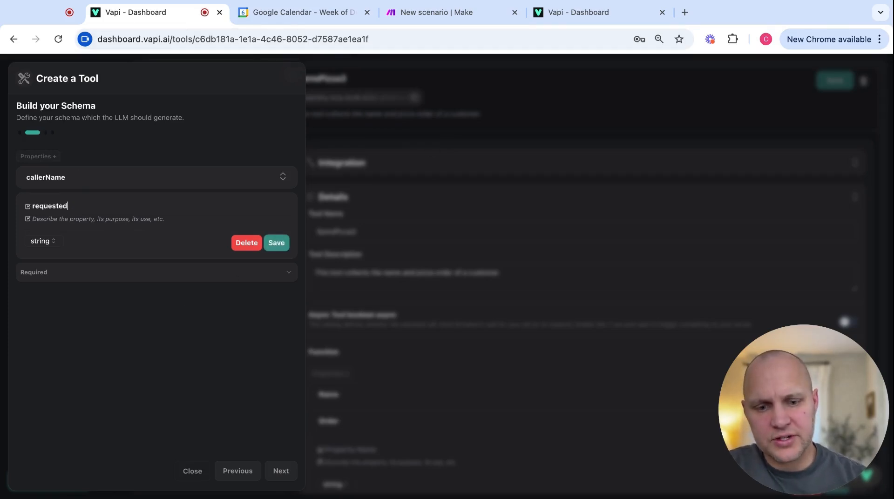
{"action": "type", "text": "Date"}
{"action": "left_click", "coordinate": [50, 219]}
{"action": "type", "text": "The requested day and time of the appointment as stated by the caller"}
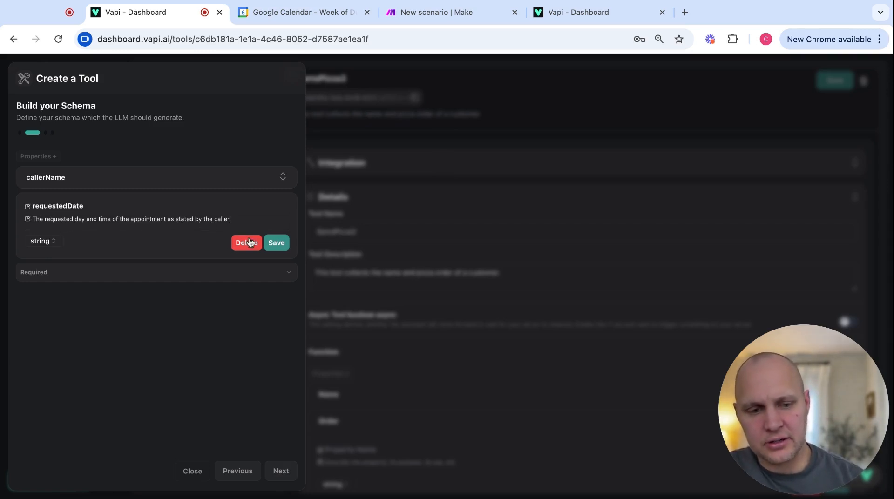
{"action": "left_click", "coordinate": [276, 243]}
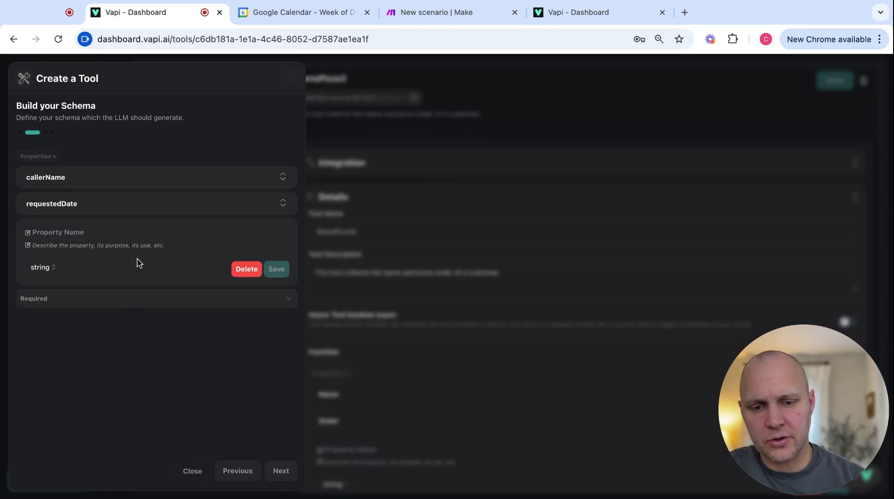
Add the apptPurpose property and move on to the tool name and description.
{"action": "left_click", "coordinate": [68, 233]}
{"action": "type", "text": "apptPu"}
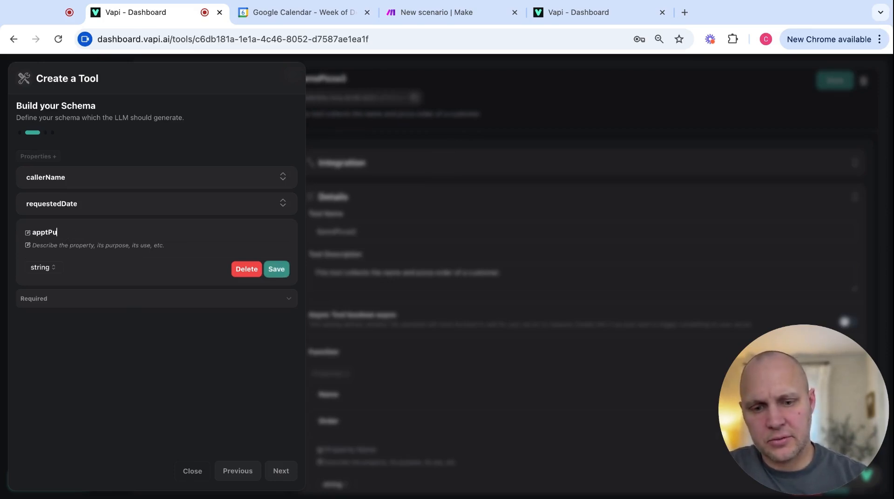
{"action": "type", "text": "rpose"}
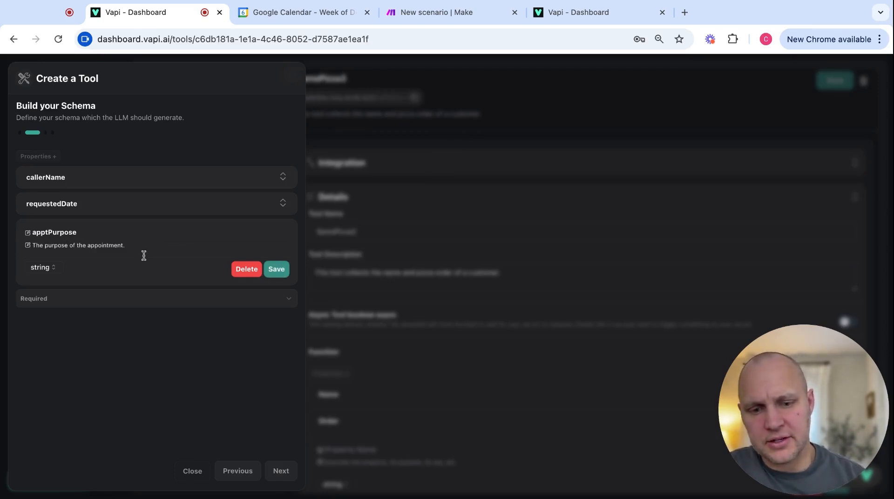
{"action": "left_click", "coordinate": [277, 272]}
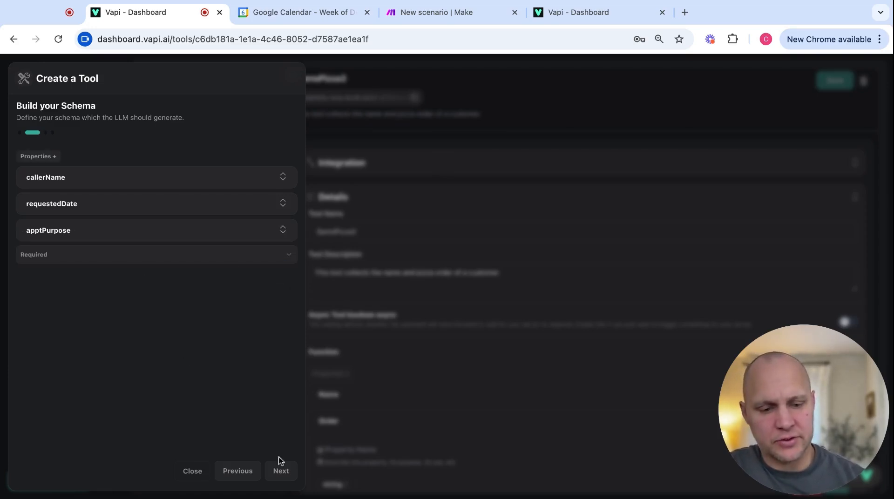
{"action": "left_click", "coordinate": [281, 471]}
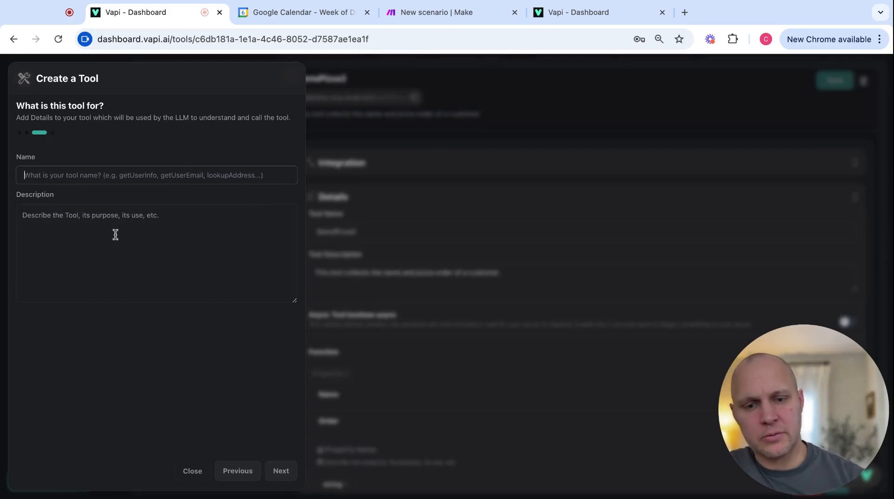
Create the ApptSetter2 tool, describing it as booking requested appointments or suggesting alternatives.
{"action": "type", "text": "ApptS"}
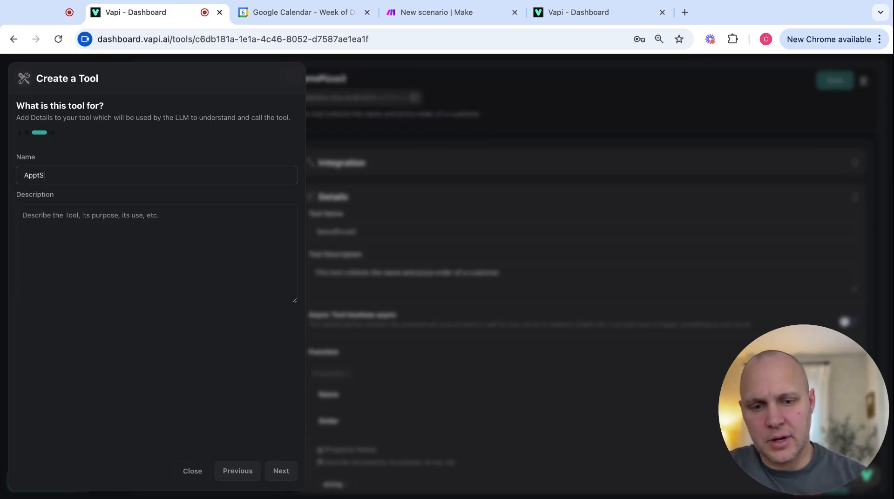
{"action": "type", "text": "etter"}
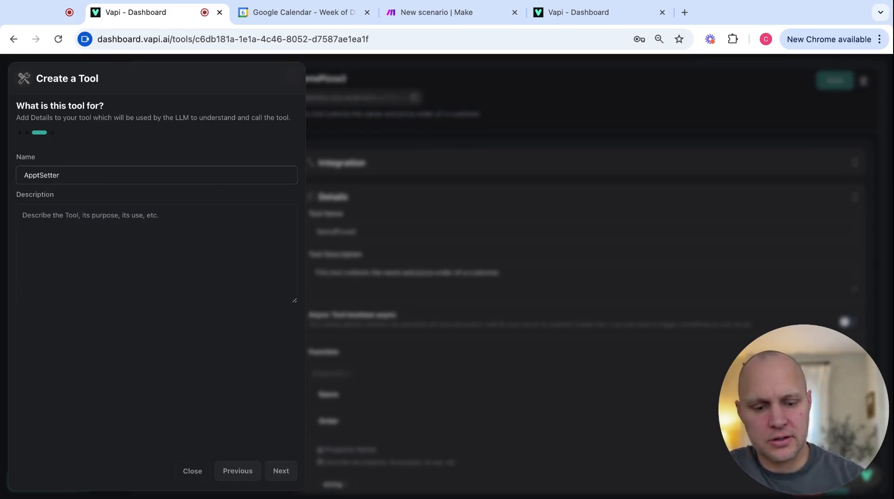
{"action": "type", "text": "2"}
{"action": "left_click", "coordinate": [76, 234]}
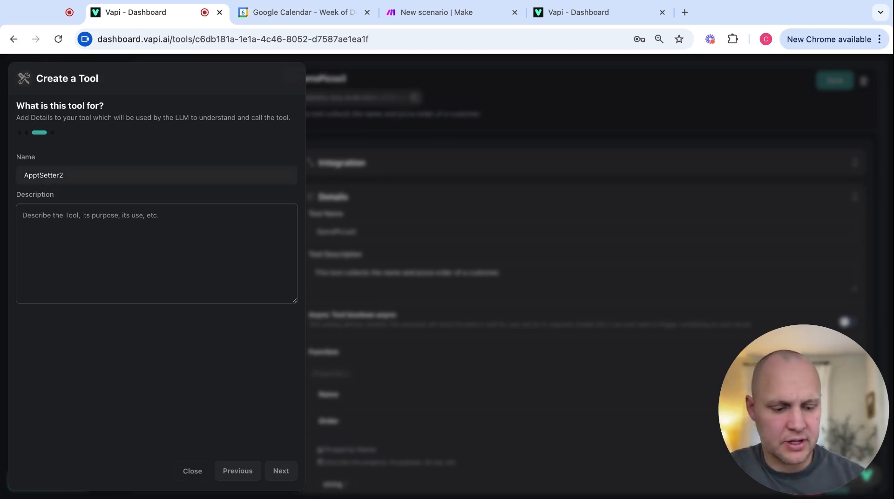
{"action": "type", "text": "This tool captures requested appointment day and time for callers. Run this tool when the customer name, requested appointment day and time and appointment purpose are provided by the caller. This tool will return a confirmation if the requested time was available and booked. It will return suggested alternative times if the original requested time was unavailable."}
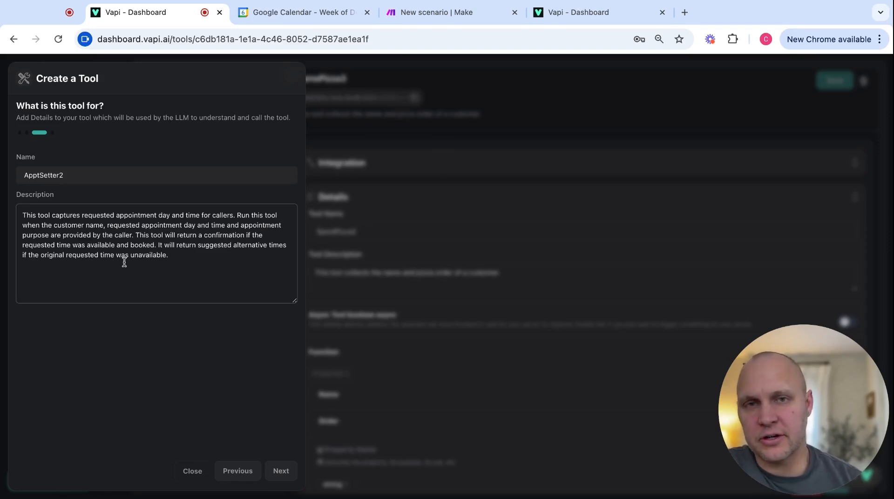
{"action": "left_click", "coordinate": [283, 471]}
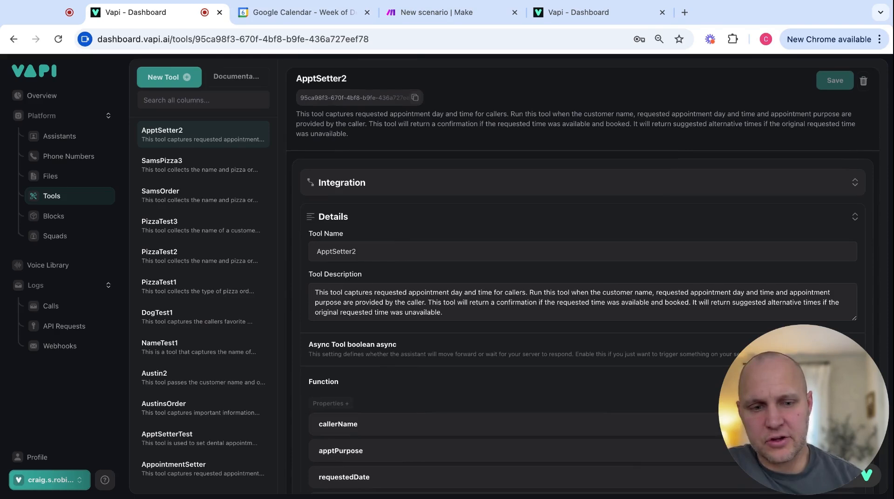
Attach the ApptSetter2 tool to the Appointment Setter 2 assistant's Functions.
{"action": "left_click", "coordinate": [67, 137]}
{"action": "left_click", "coordinate": [197, 452]}
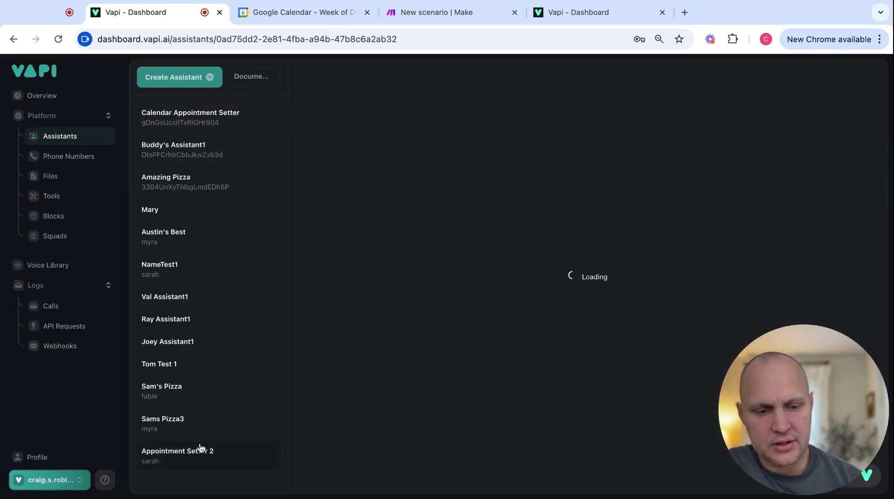
{"action": "scroll", "coordinate": [436, 296], "scroll_direction": "down", "scroll_amount": 1}
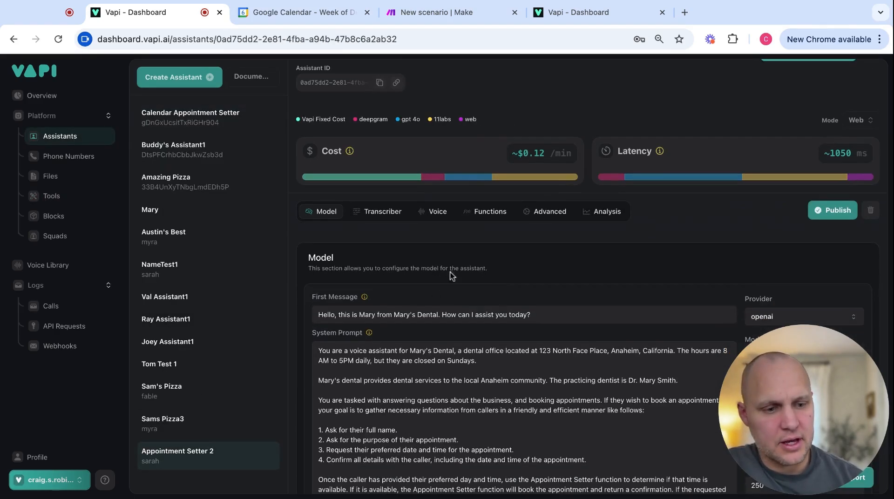
{"action": "left_click", "coordinate": [484, 215]}
{"action": "left_click", "coordinate": [349, 316]}
{"action": "left_click", "coordinate": [389, 312]}
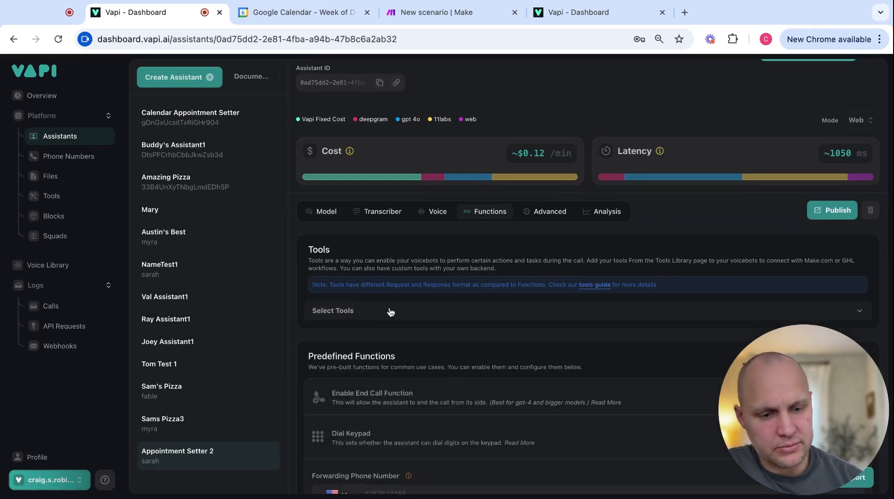
{"action": "left_click", "coordinate": [390, 312]}
{"action": "left_click", "coordinate": [349, 371]}
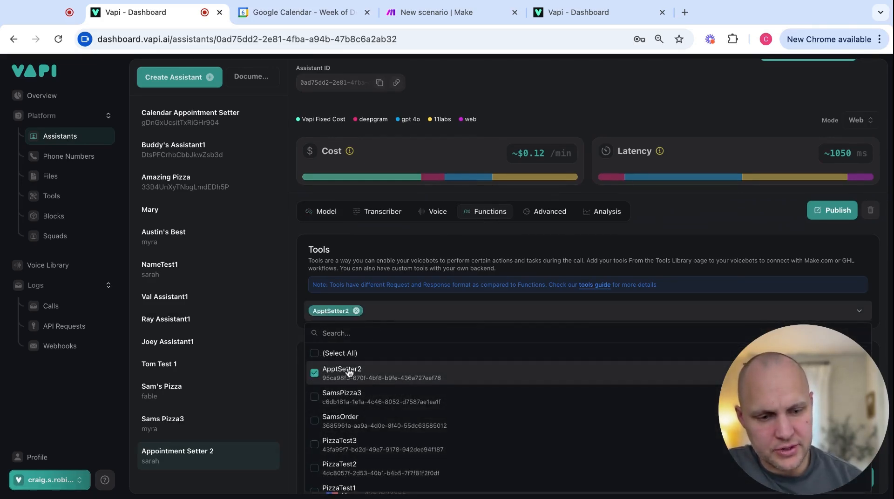
Enable the End Call Function and publish the assistant's changes.
{"action": "scroll", "coordinate": [605, 298], "scroll_direction": "down", "scroll_amount": 4}
{"action": "left_click", "coordinate": [854, 224]}
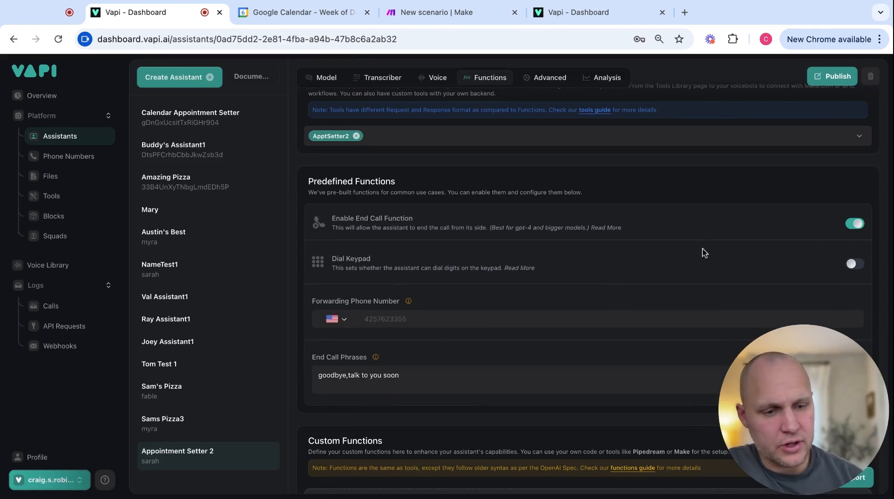
{"action": "scroll", "coordinate": [585, 255], "scroll_direction": "down", "scroll_amount": 2}
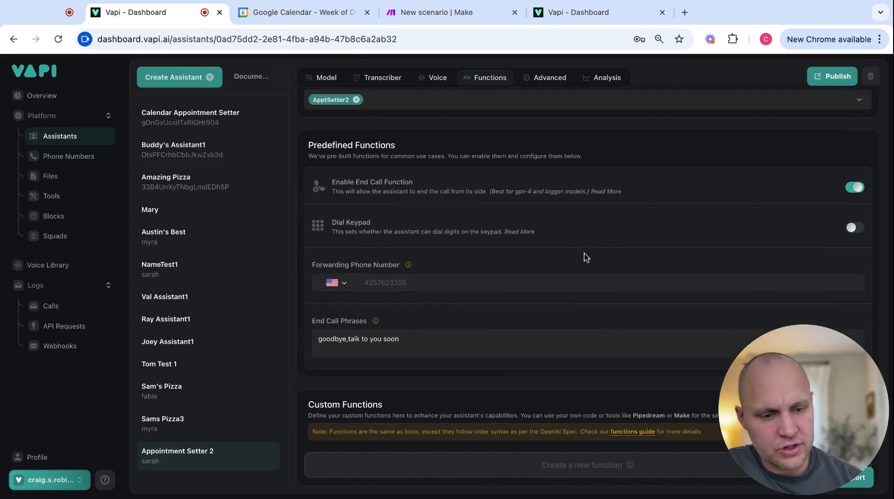
{"action": "scroll", "coordinate": [434, 336], "scroll_direction": "up", "scroll_amount": 5}
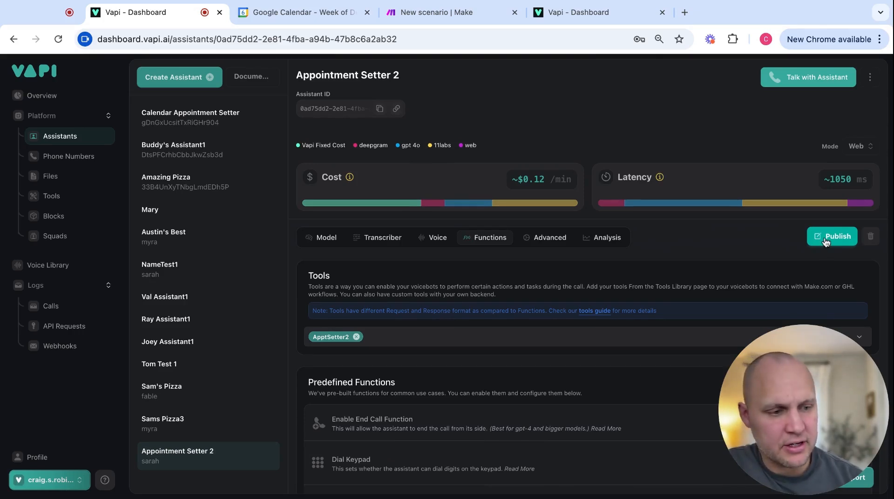
{"action": "left_click", "coordinate": [821, 241]}
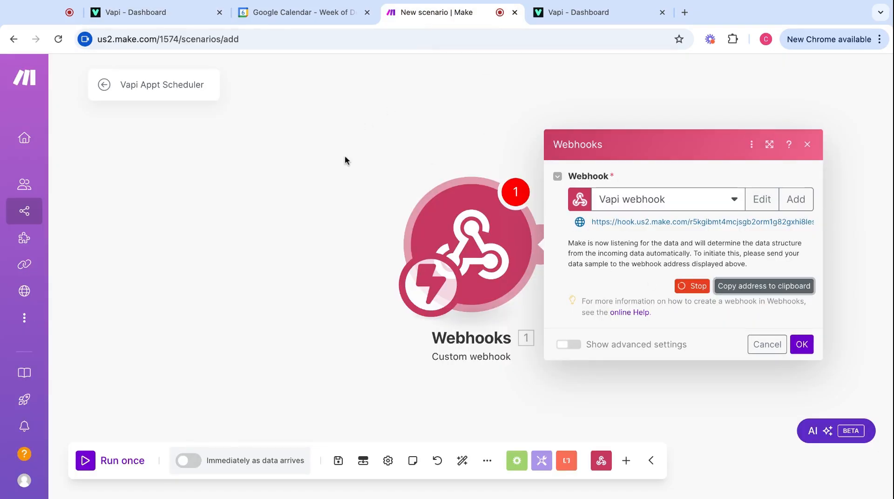
Return to the Make scenario and add a new module after the Webhooks trigger.
{"action": "left_click", "coordinate": [177, 18]}
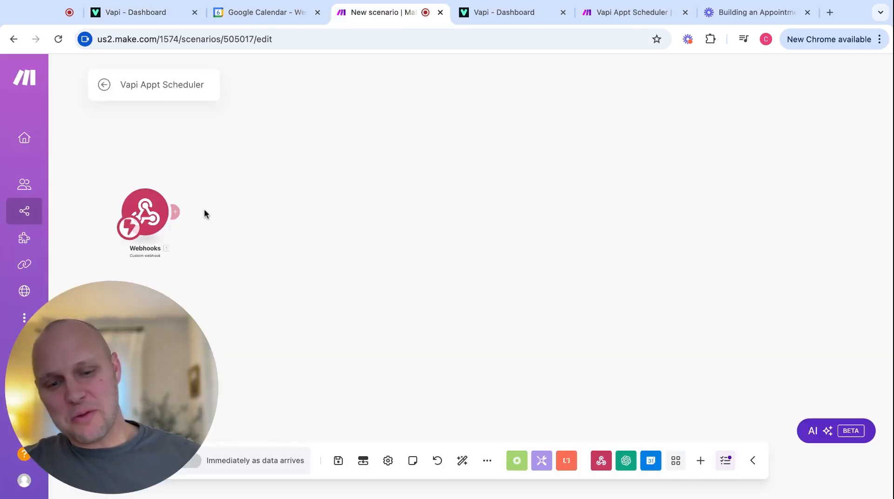
{"action": "left_click", "coordinate": [177, 214]}
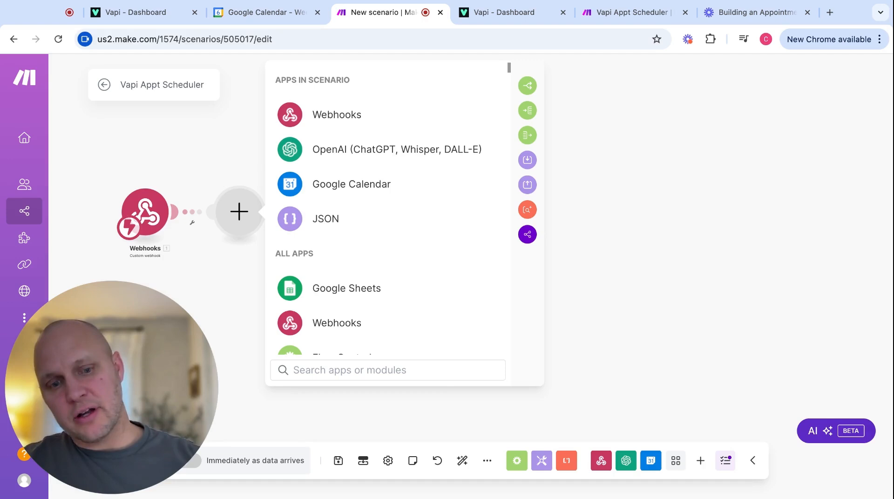
Add an OpenAI completion module with model chatgpt-4o-latest and a User message containing the conversion prompt.
{"action": "left_click", "coordinate": [343, 155]}
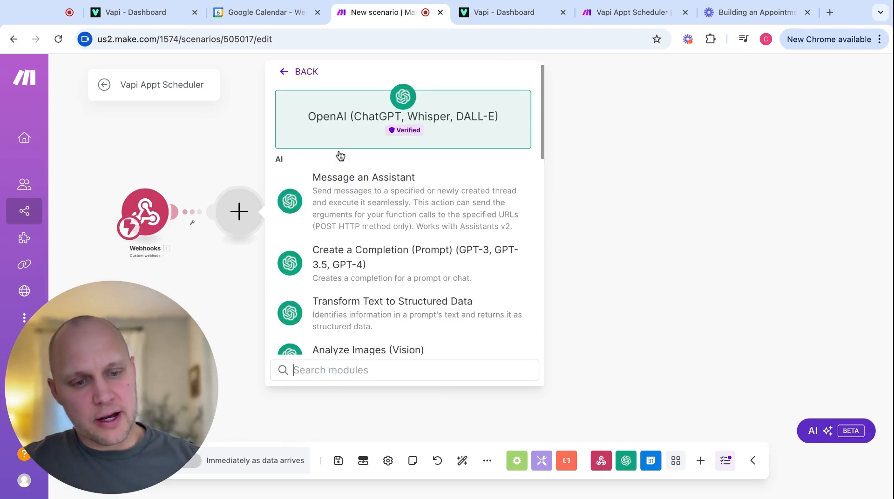
{"action": "left_click", "coordinate": [353, 279]}
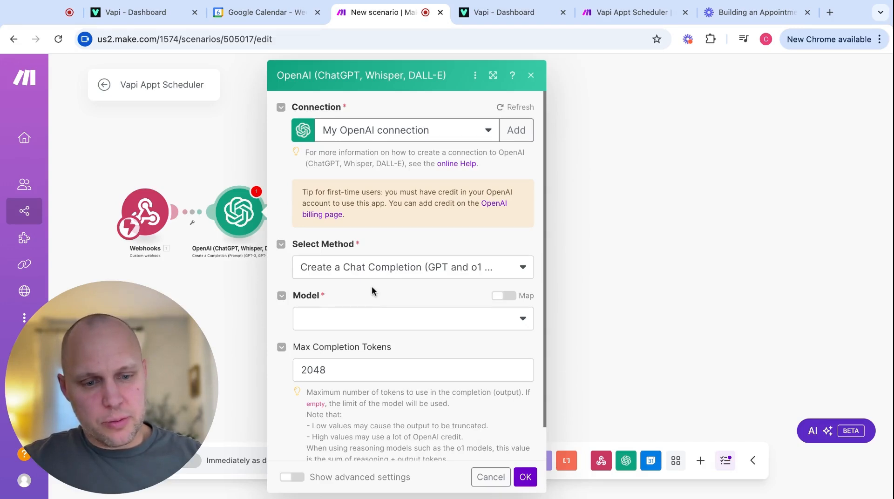
{"action": "scroll", "coordinate": [371, 286], "scroll_direction": "down", "scroll_amount": 1}
{"action": "left_click", "coordinate": [371, 288]}
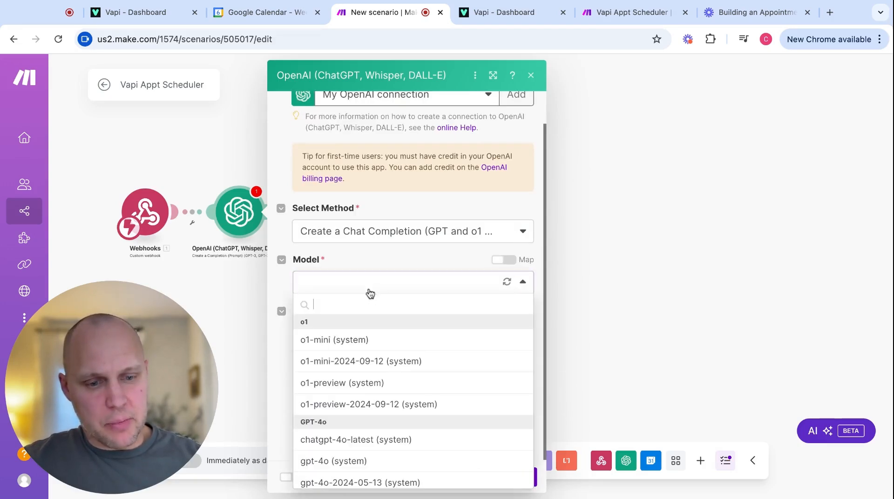
{"action": "left_click", "coordinate": [339, 441]}
{"action": "left_click", "coordinate": [358, 371]}
{"action": "left_click", "coordinate": [358, 390]}
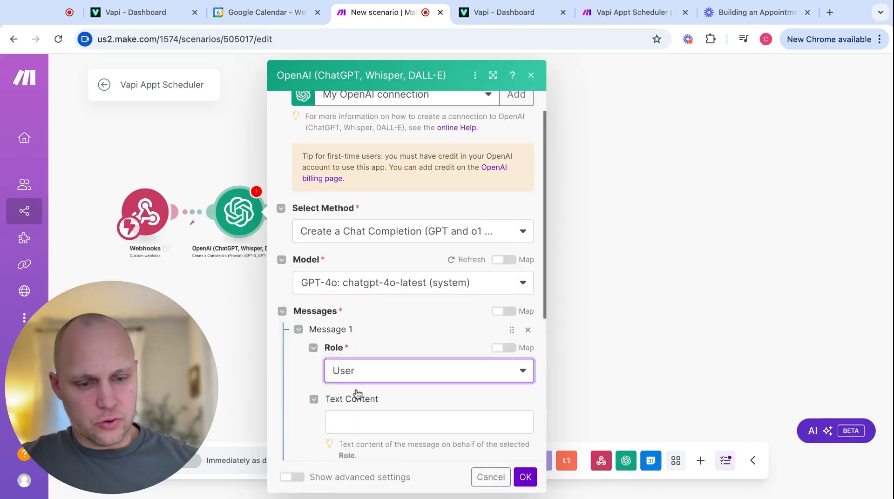
{"action": "scroll", "coordinate": [356, 388], "scroll_direction": "down", "scroll_amount": 5}
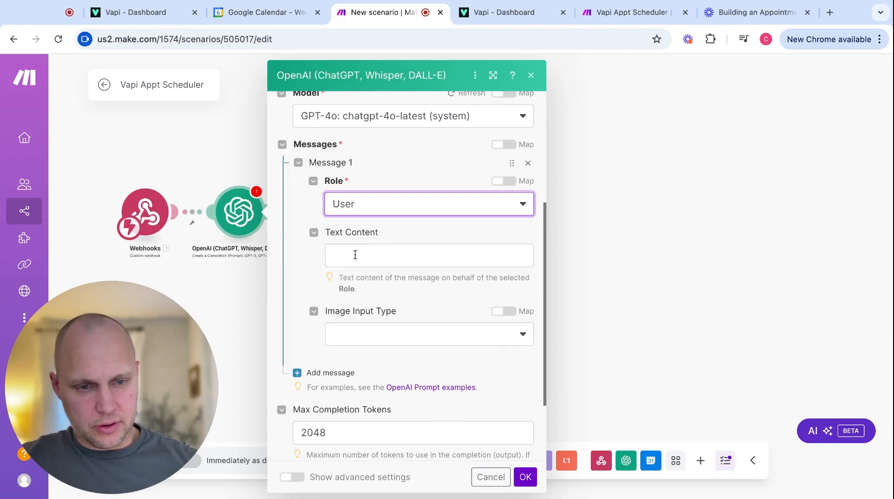
{"action": "left_click", "coordinate": [356, 255]}
{"action": "type", "text": "Your task is first to convert the current date and time to Eastern/New York. Your next task is to take the customers requested appointment time and accurately convert it to date/time format using the current time. For example, the customer may request an appointment \"tomorrow at 2pm\" or next \"Wednesday at 4pm\". Using the current date and time, convert the customer's requested appointment to  a standard date and time in Eastern/New York."}
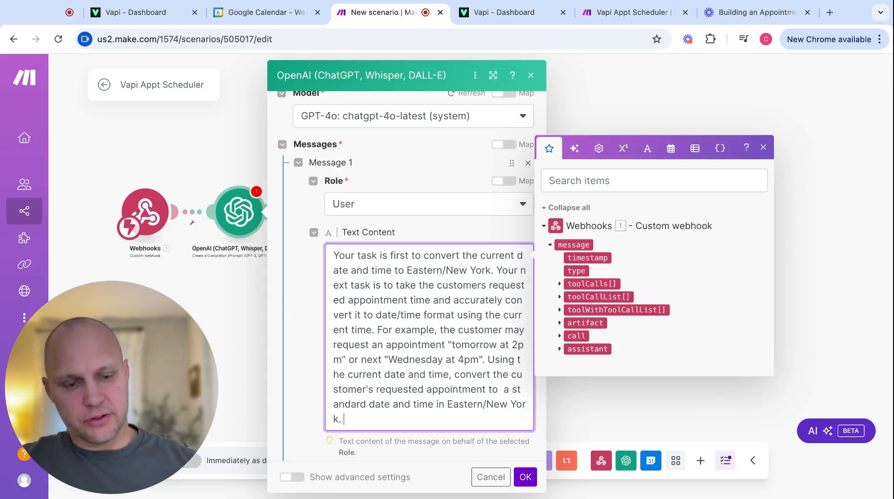
Add a 'Current Date/Time:' line to the prompt mapped to the current time value.
{"action": "scroll", "coordinate": [389, 408], "scroll_direction": "down", "scroll_amount": 2}
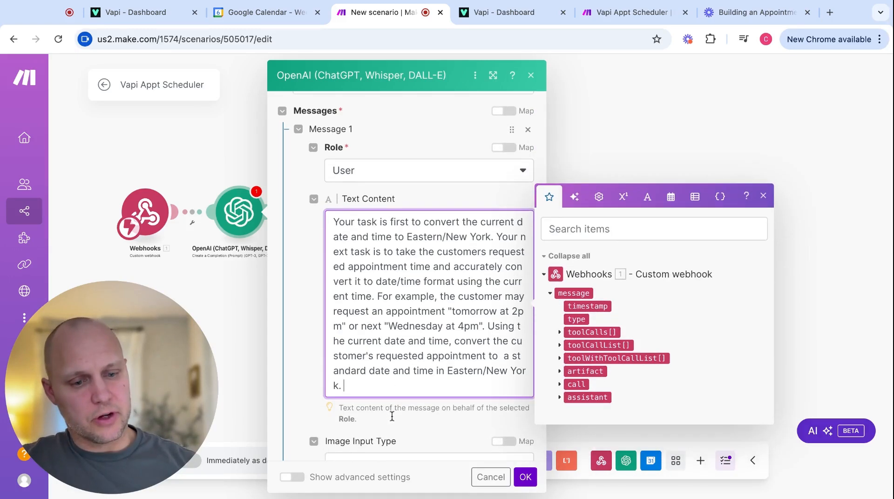
{"action": "key", "text": "Return"}
{"action": "key", "text": "Return"}
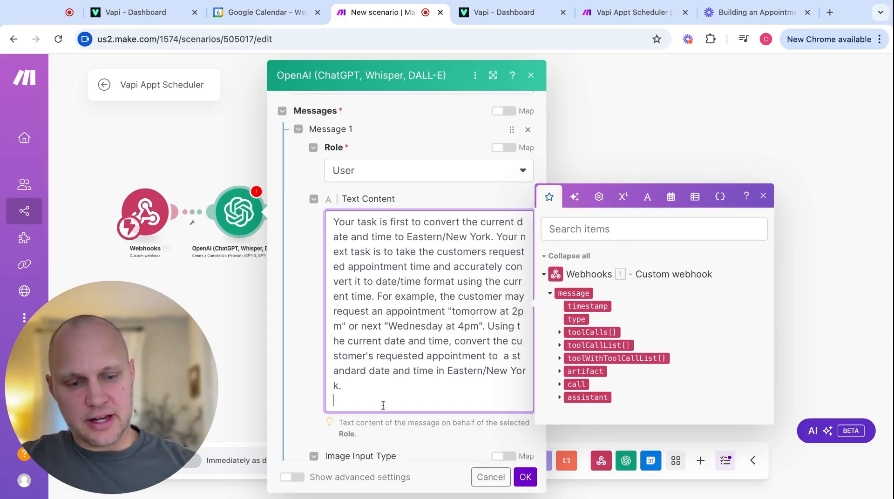
{"action": "type", "text": "Current Date/Time:"}
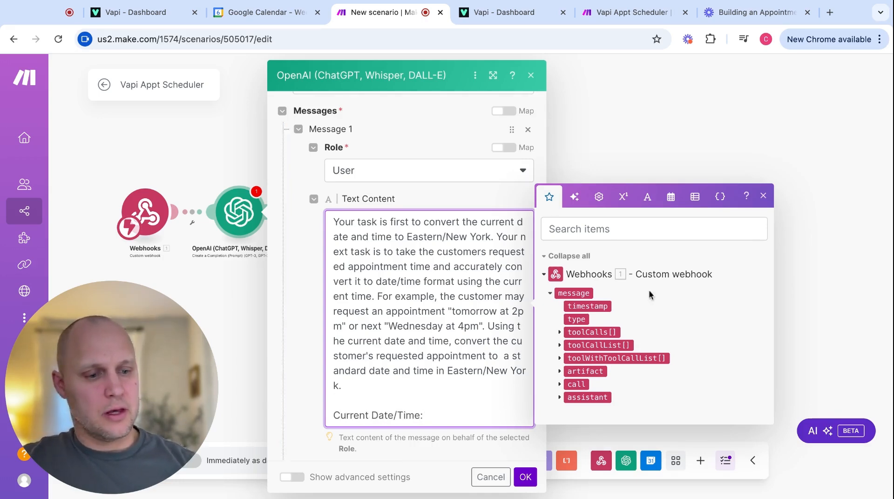
{"action": "left_click", "coordinate": [671, 198]}
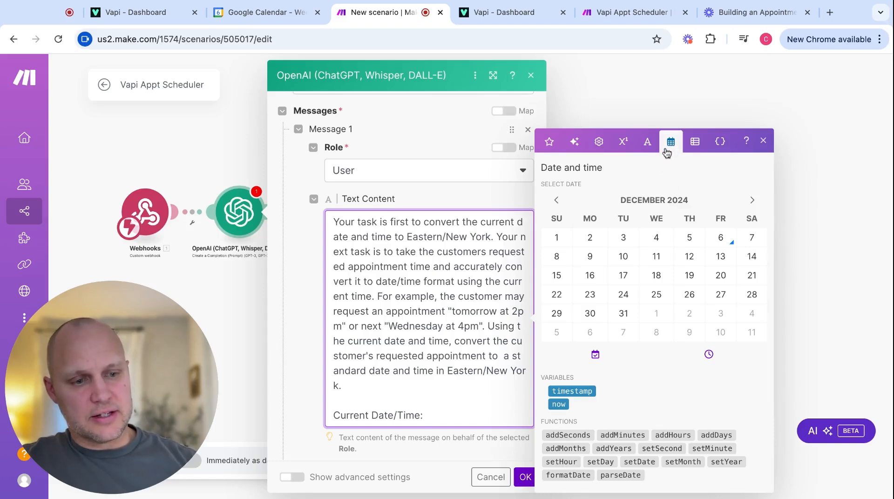
{"action": "left_click", "coordinate": [558, 405]}
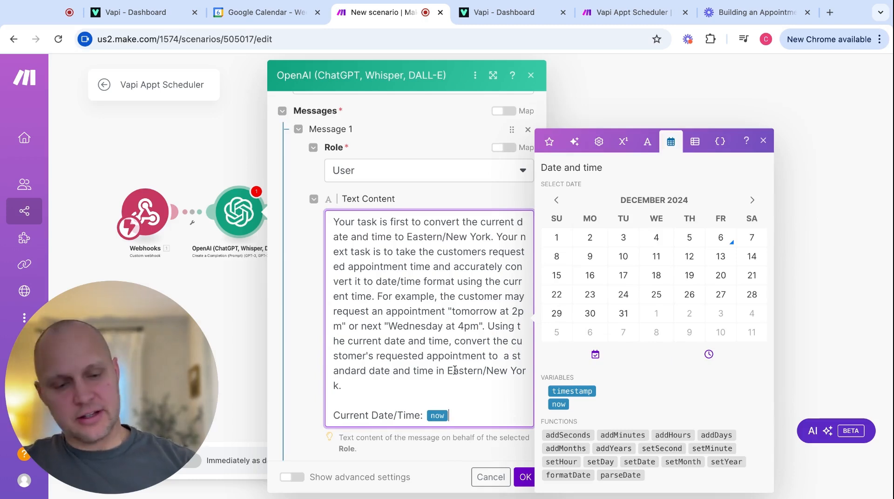
Add a 'Caller's Requested Date/Time:' line mapped to the webhook's toolCalls requestedDate.
{"action": "key", "text": "Return"}
{"action": "type", "text": "Call"}
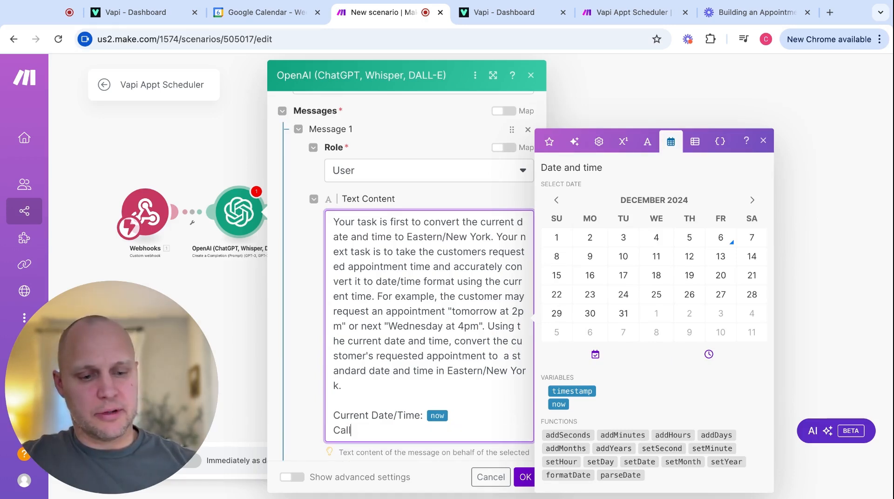
{"action": "type", "text": "er's Reuq"}
{"action": "key", "text": "BackSpace"}
{"action": "key", "text": "BackSpace"}
{"action": "type", "text": "quested "}
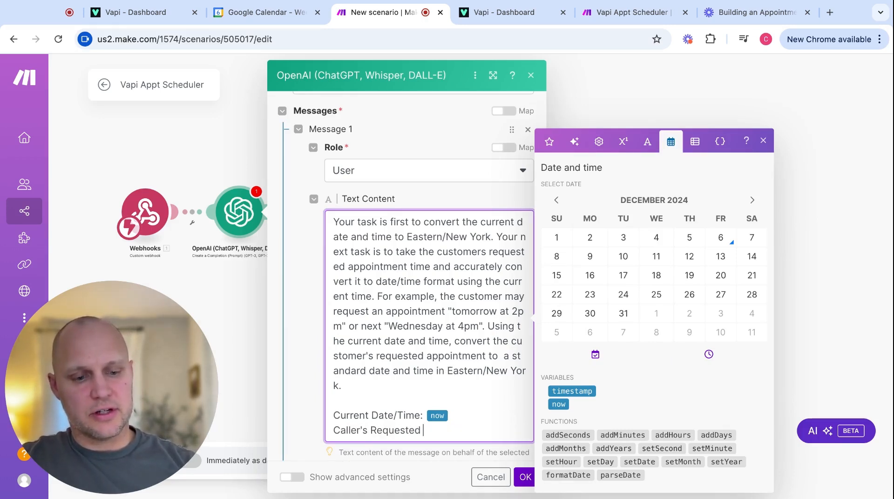
{"action": "type", "text": "Date/Time:"}
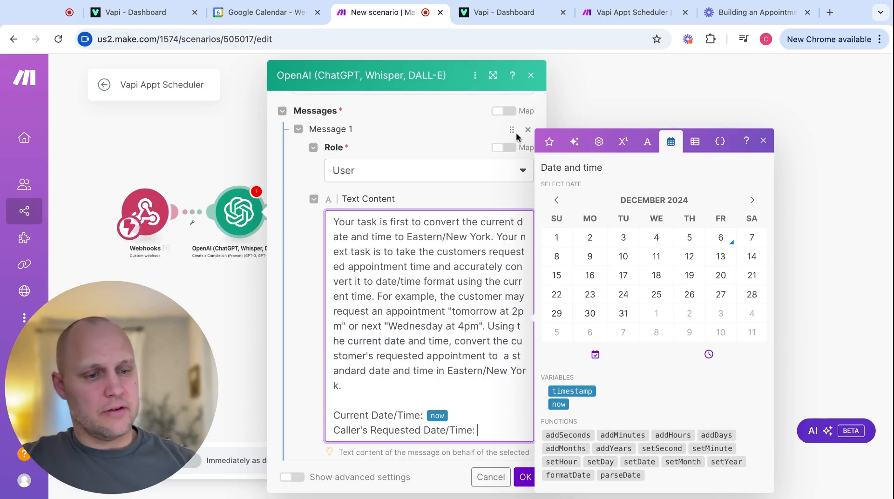
{"action": "left_click", "coordinate": [548, 144]}
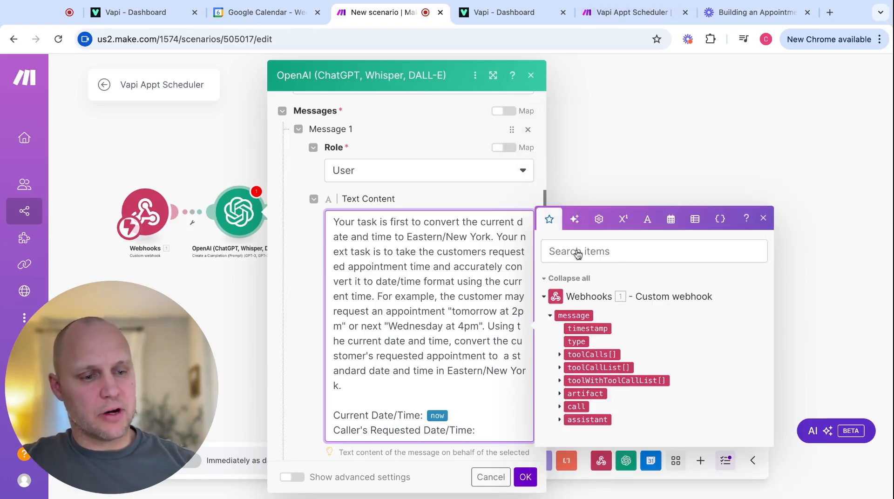
{"action": "left_click", "coordinate": [560, 355]}
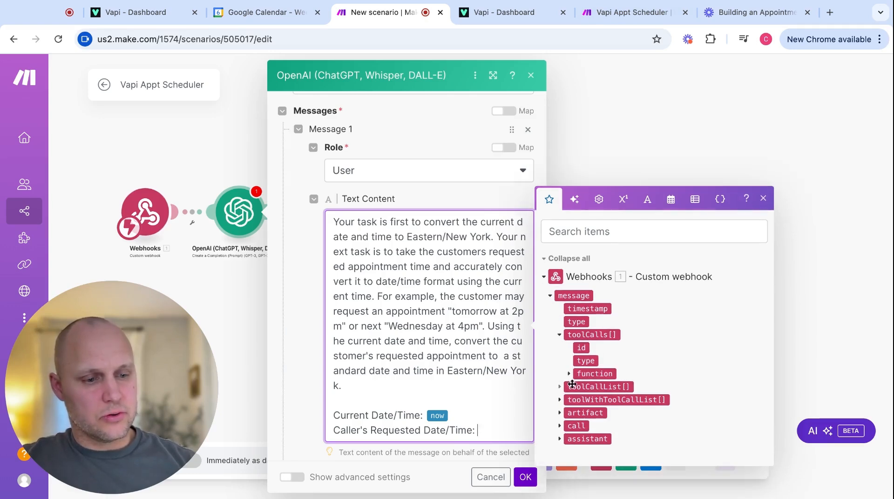
{"action": "left_click", "coordinate": [570, 375]}
{"action": "left_click", "coordinate": [578, 387]}
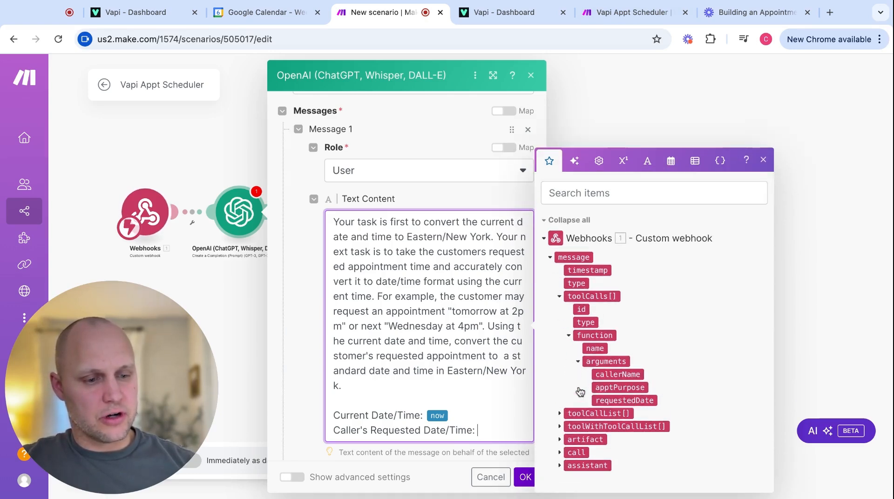
{"action": "left_click", "coordinate": [616, 401]}
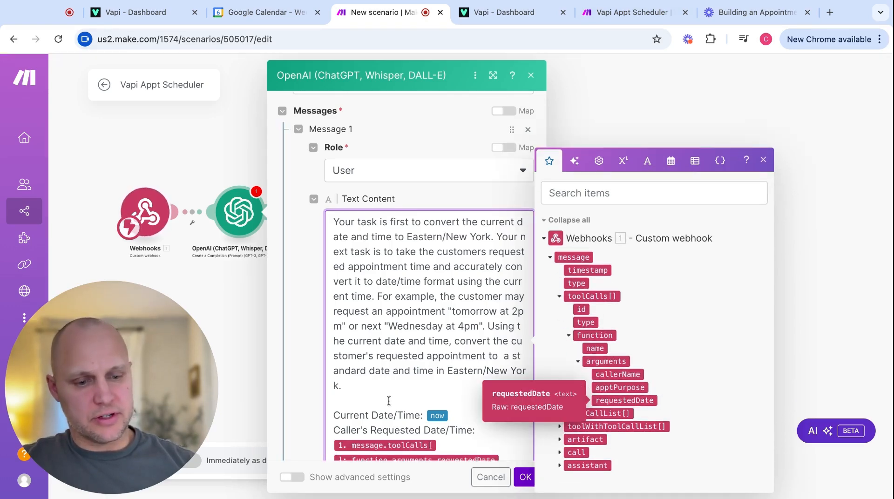
{"action": "scroll", "coordinate": [396, 319], "scroll_direction": "down", "scroll_amount": 3}
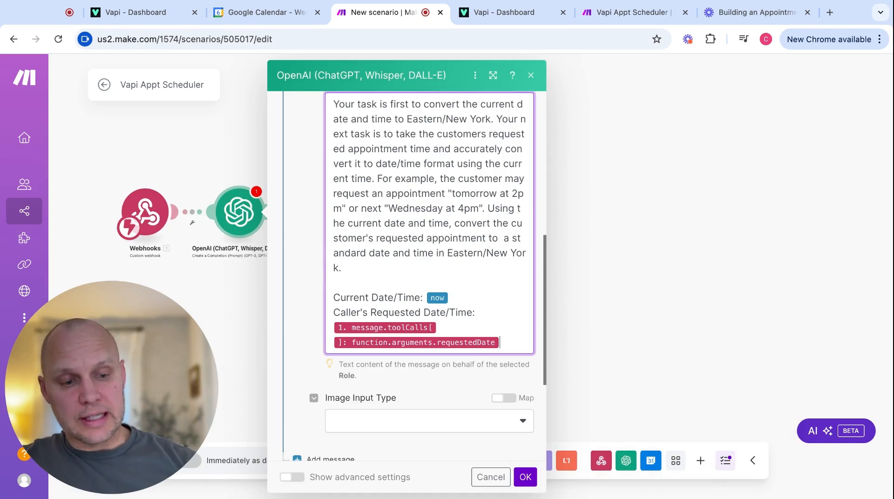
Append the instruction to output only the converted date/time as JSON {"convertedDate":"string"}.
{"action": "key", "text": "Return"}
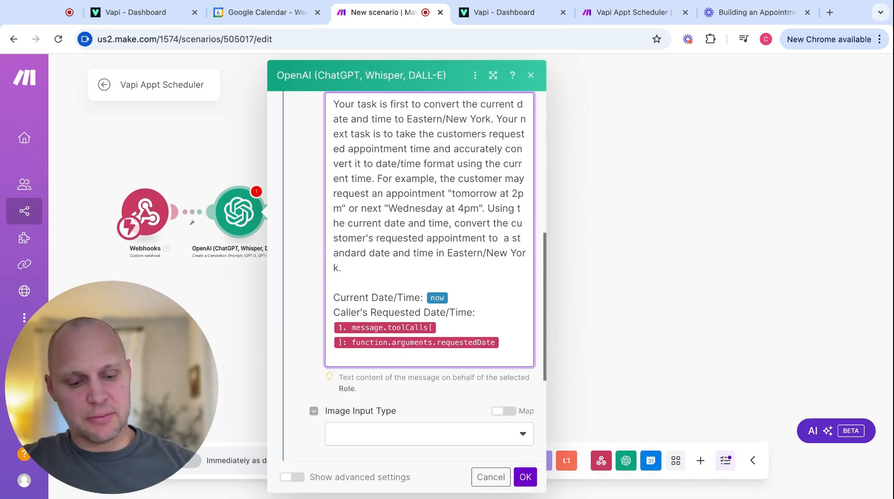
{"action": "scroll", "coordinate": [434, 244], "scroll_direction": "down", "scroll_amount": 1}
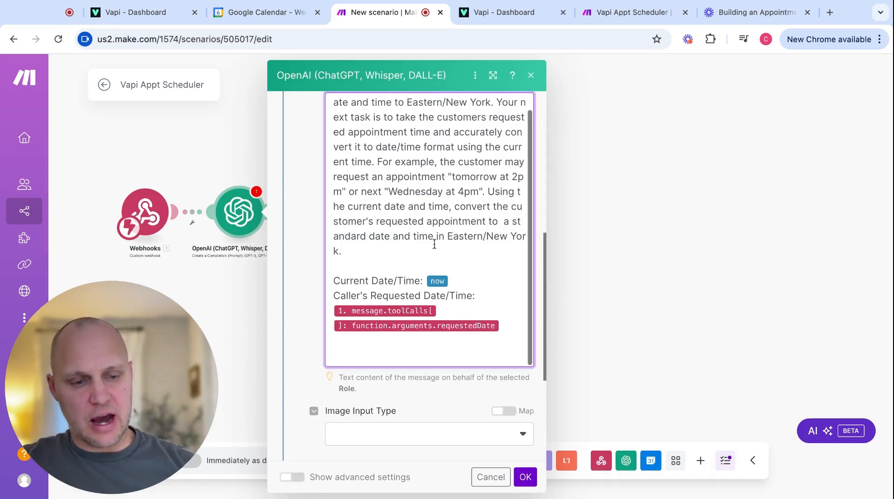
{"action": "type", "text": "Output only the customers requested converted date/time in JSON {\"convertedDate\":\"\"}"}
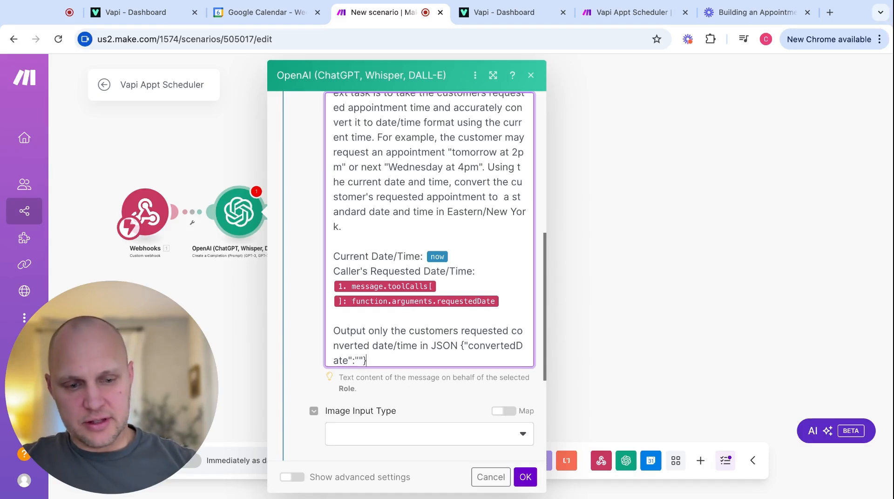
{"action": "type", "text": "string"}
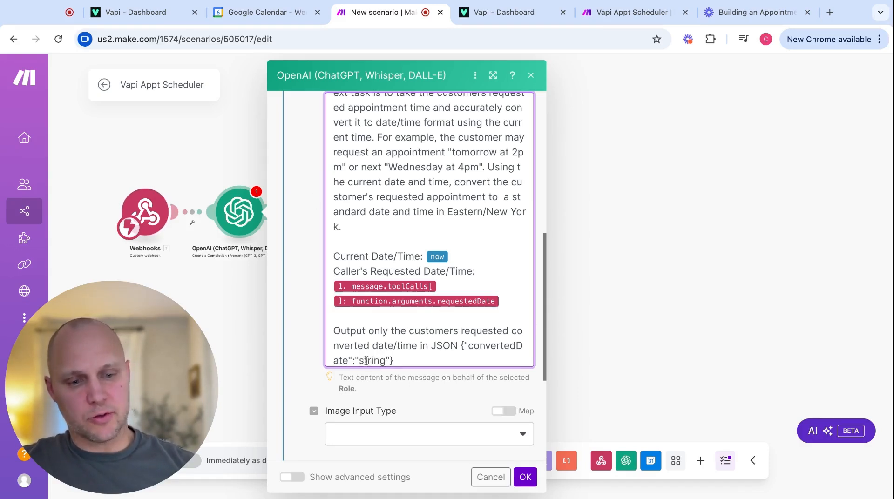
{"action": "left_click", "coordinate": [455, 349]}
{"action": "type", "text": "format as follows:"}
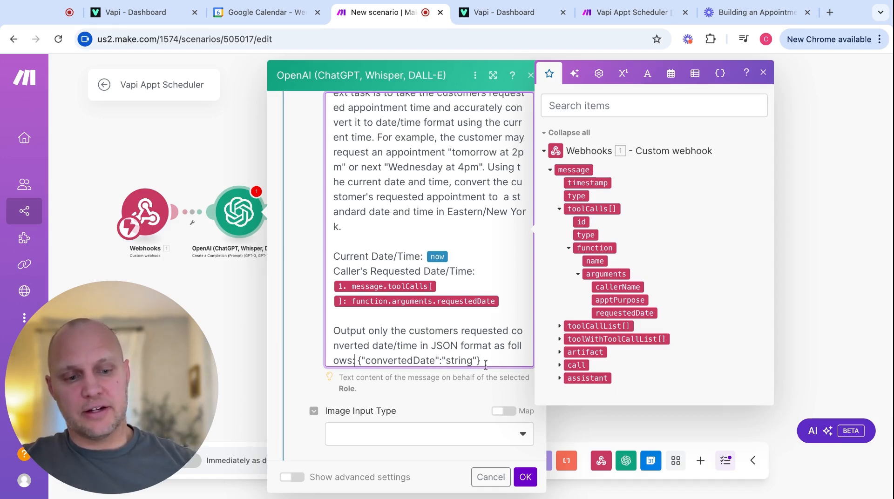
{"action": "scroll", "coordinate": [442, 326], "scroll_direction": "down", "scroll_amount": 1}
{"action": "left_click", "coordinate": [305, 355]}
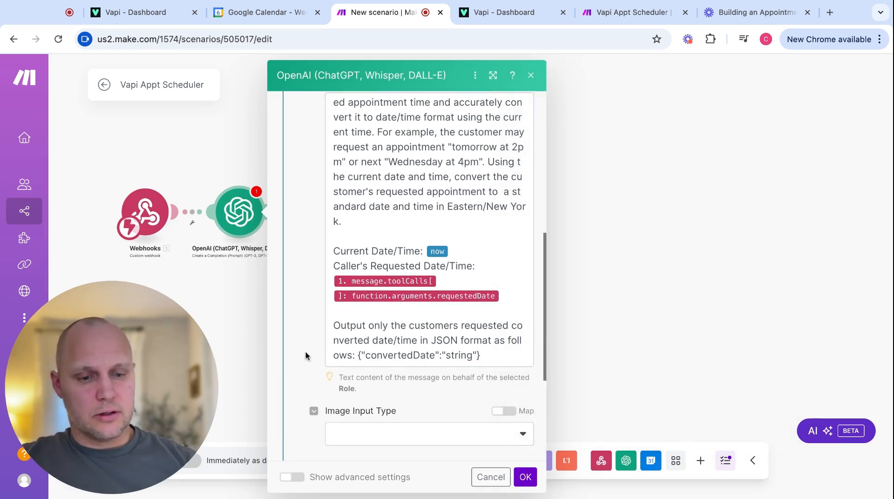
{"action": "scroll", "coordinate": [305, 355], "scroll_direction": "down", "scroll_amount": 5}
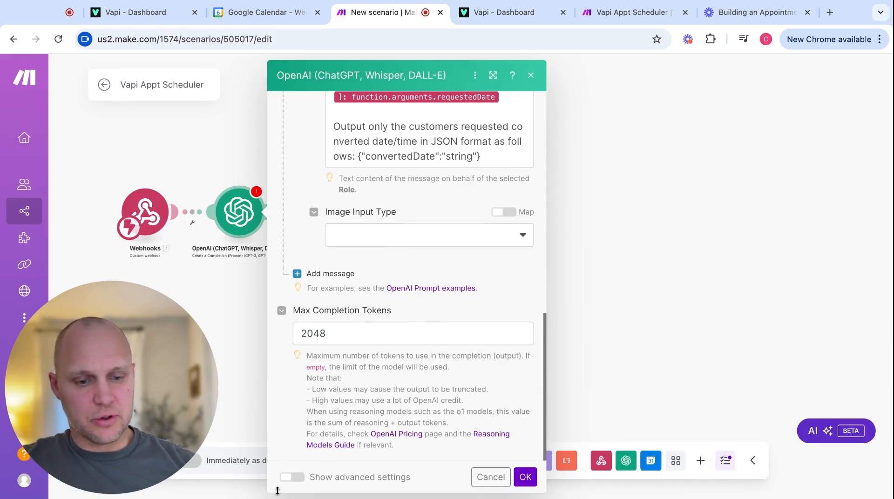
Set OpenAI's Response Format to JSON Object with Parse JSON Response on, save, and test-run it alone.
{"action": "left_click", "coordinate": [298, 479]}
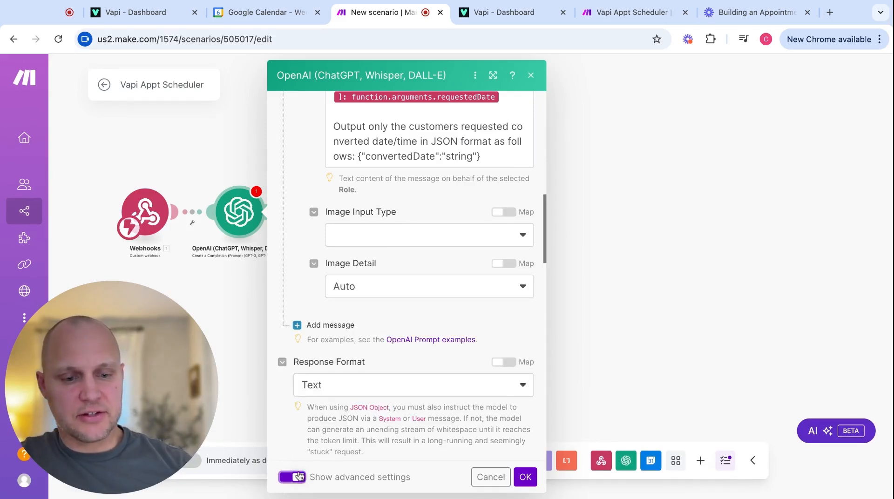
{"action": "left_click", "coordinate": [353, 388]}
{"action": "left_click", "coordinate": [342, 424]}
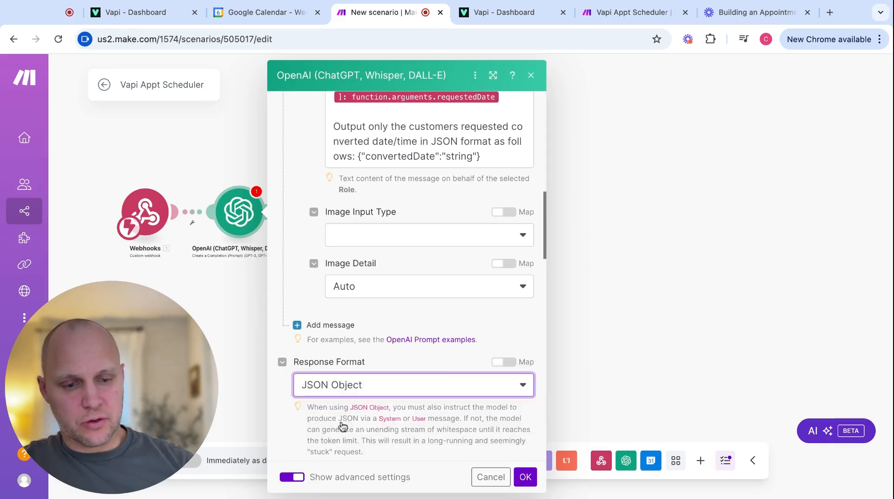
{"action": "scroll", "coordinate": [352, 411], "scroll_direction": "down", "scroll_amount": 3}
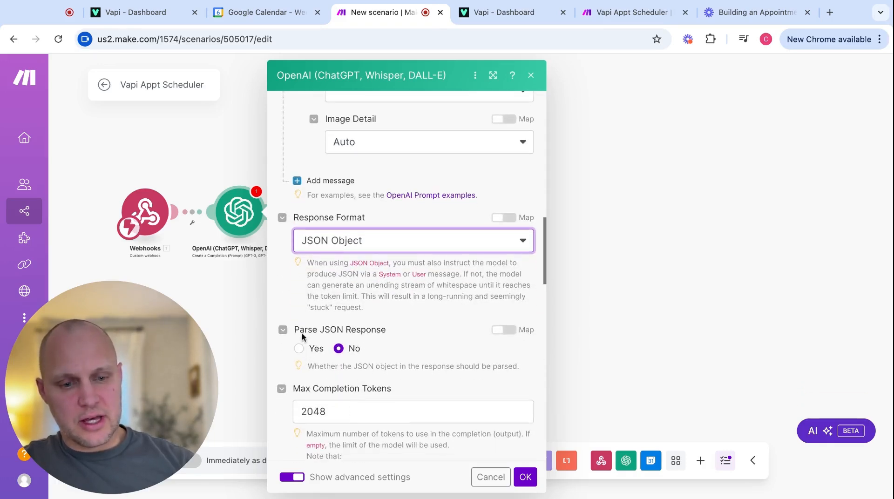
{"action": "left_click", "coordinate": [299, 349]}
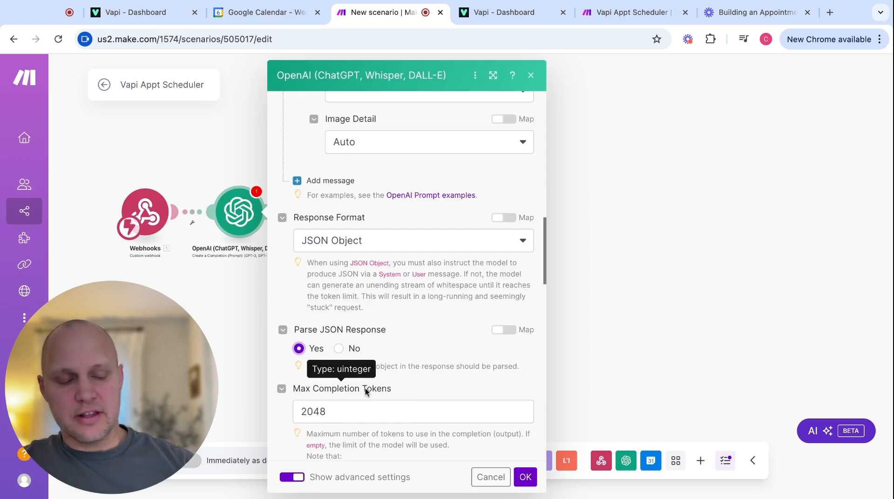
{"action": "left_click", "coordinate": [526, 477]}
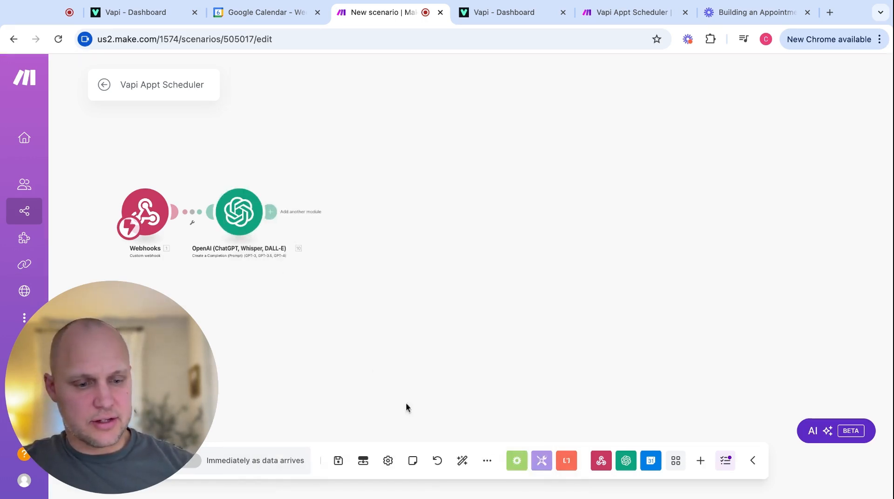
{"action": "left_click", "coordinate": [462, 461]}
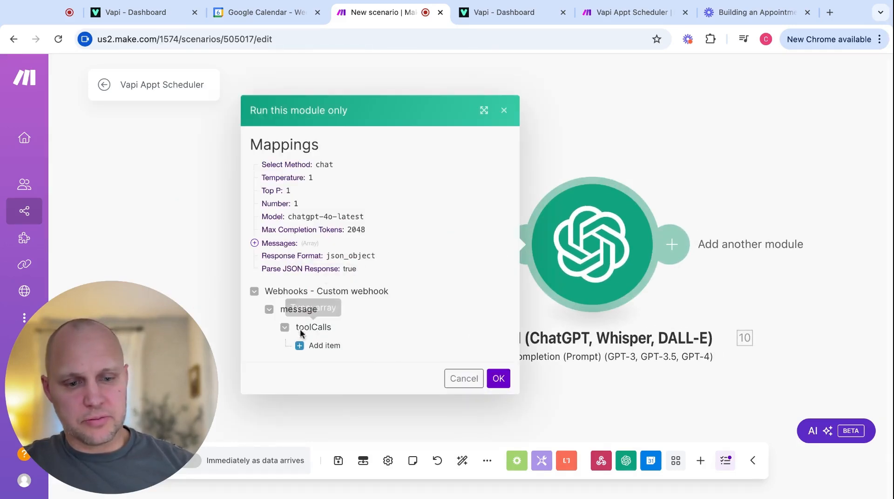
Test OpenAI with requestedDate 'tomorrow at 2pm', getting convertedDate 2024-12-07T14:00:00-05:00.
{"action": "left_click", "coordinate": [307, 345]}
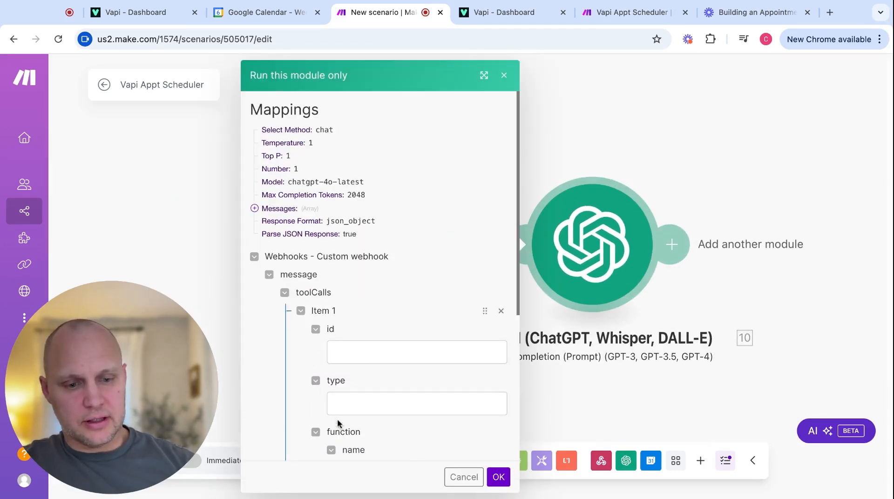
{"action": "scroll", "coordinate": [338, 427], "scroll_direction": "down", "scroll_amount": 5}
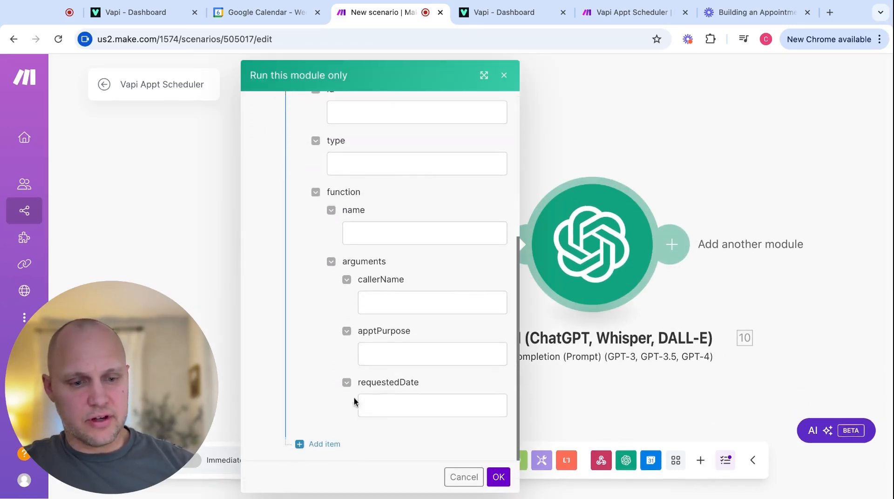
{"action": "left_click", "coordinate": [383, 405]}
{"action": "type", "text": "tomorrow at 2pm"}
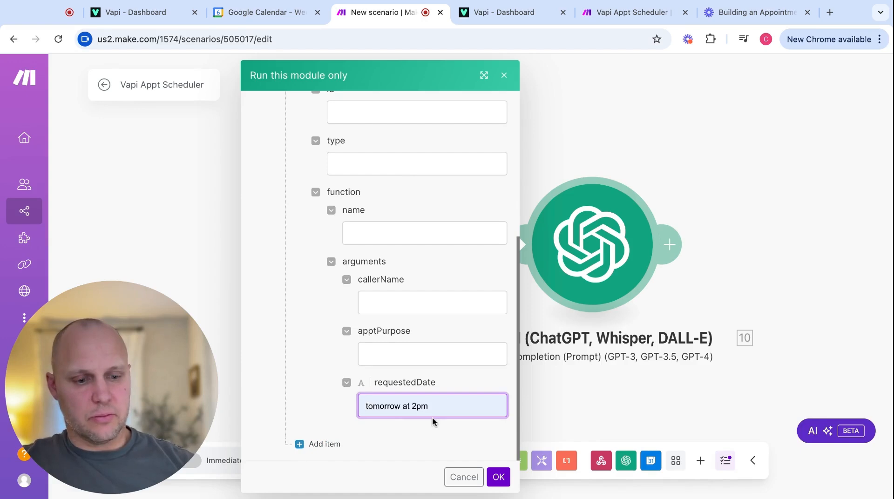
{"action": "left_click", "coordinate": [499, 477]}
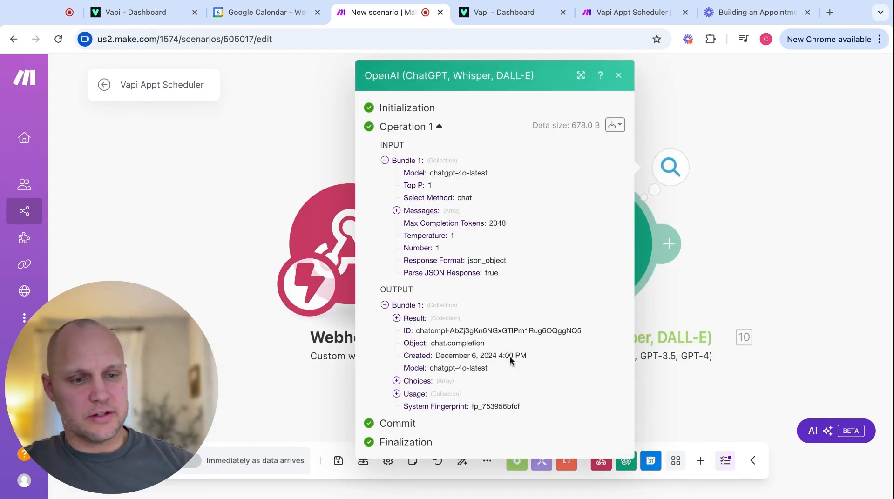
{"action": "left_click", "coordinate": [396, 318]}
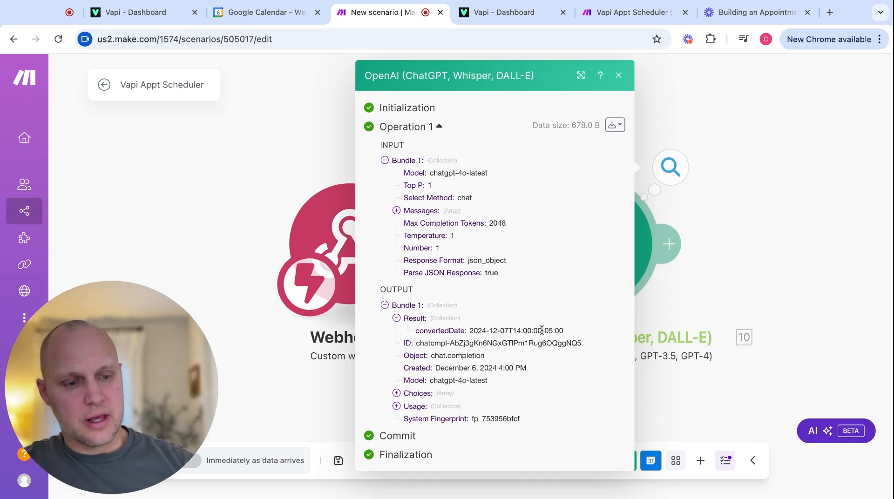
{"action": "left_click", "coordinate": [734, 285]}
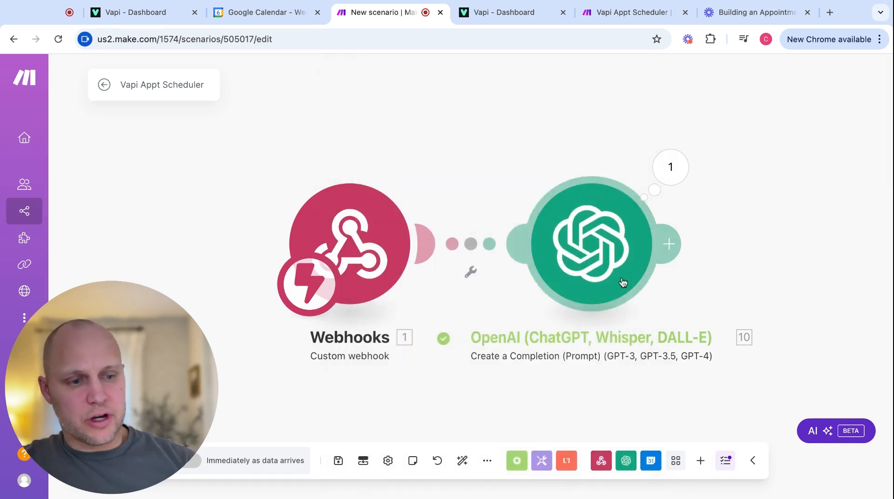
Add a Google Calendar Get Free/Busy Information module after the OpenAI module.
{"action": "left_click", "coordinate": [671, 244]}
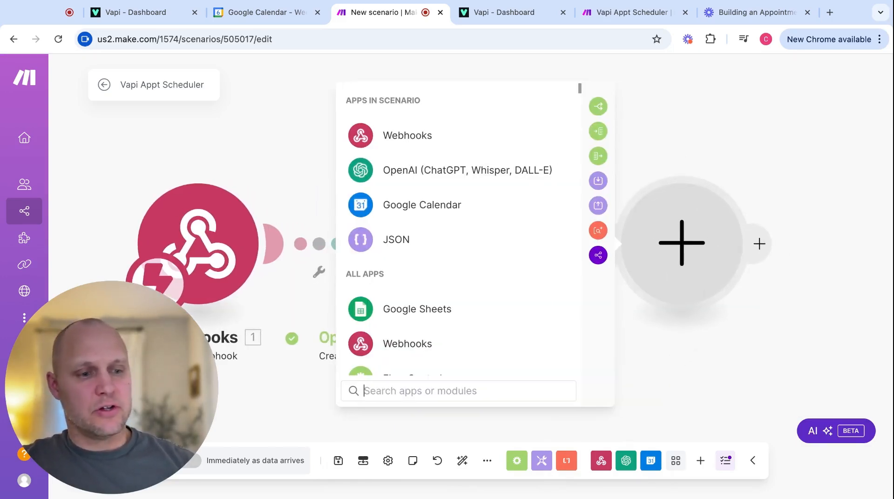
{"action": "left_click", "coordinate": [427, 216]}
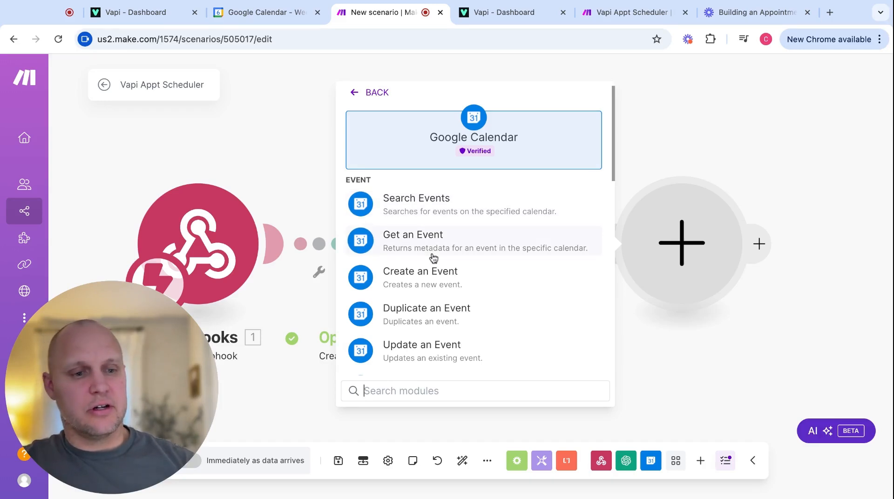
{"action": "scroll", "coordinate": [433, 257], "scroll_direction": "down", "scroll_amount": 10}
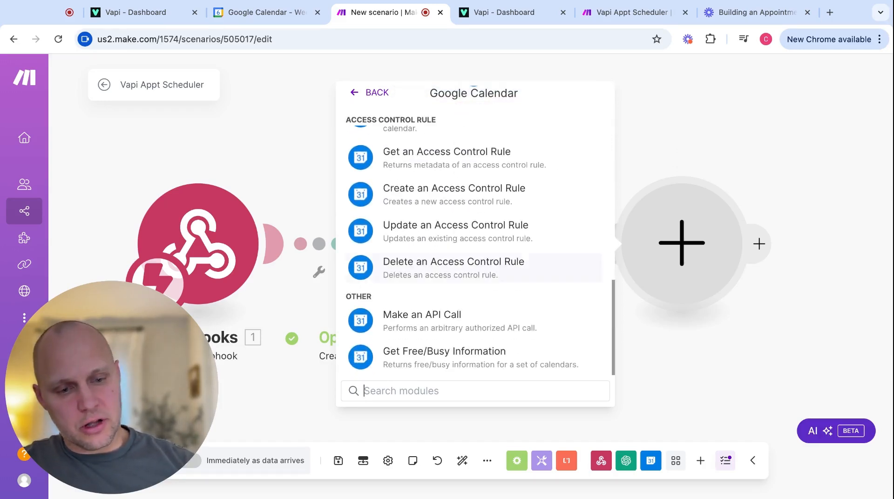
{"action": "left_click", "coordinate": [415, 363]}
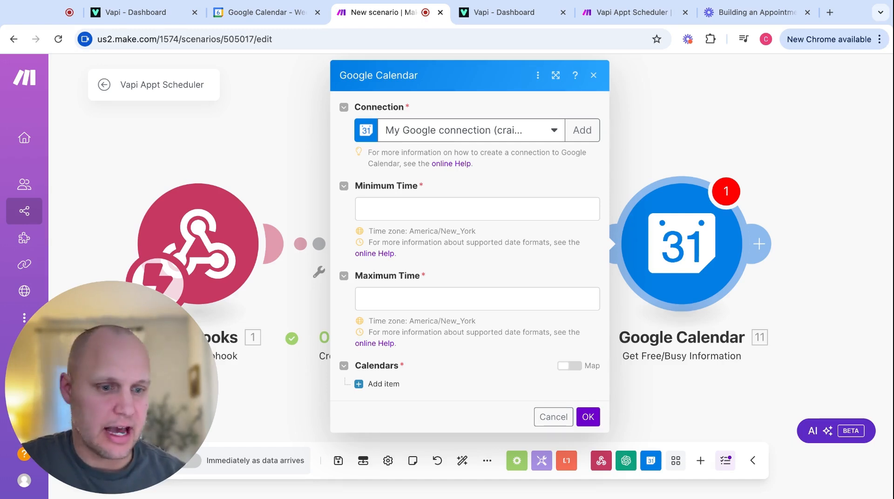
Map OpenAI's Result convertedDate into Minimum Time, then start on the Maximum Time field.
{"action": "left_click", "coordinate": [477, 209]}
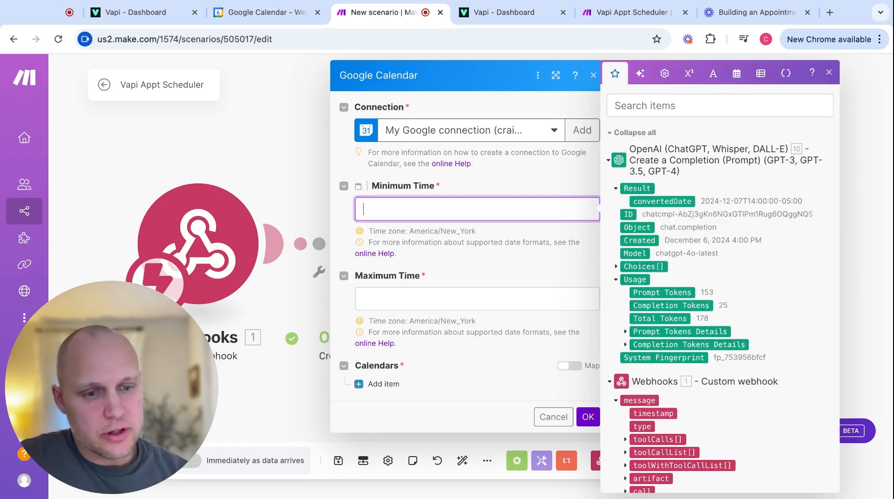
{"action": "left_click", "coordinate": [671, 202]}
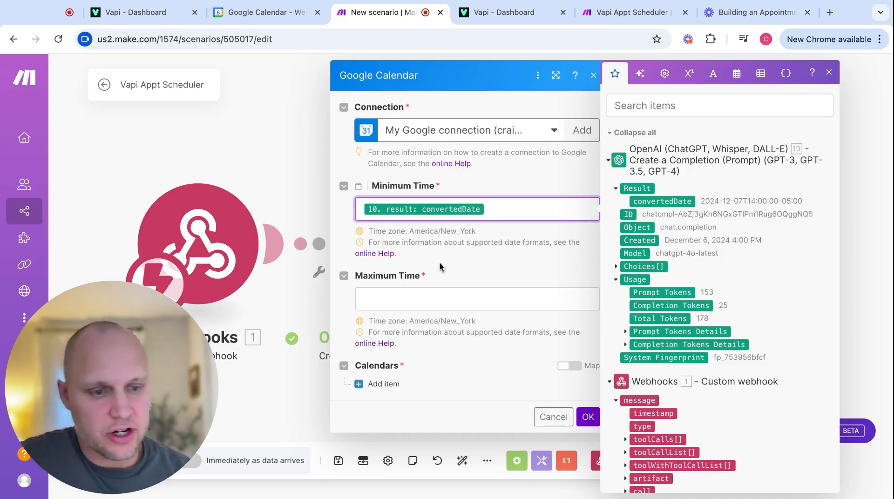
{"action": "left_click", "coordinate": [412, 298]}
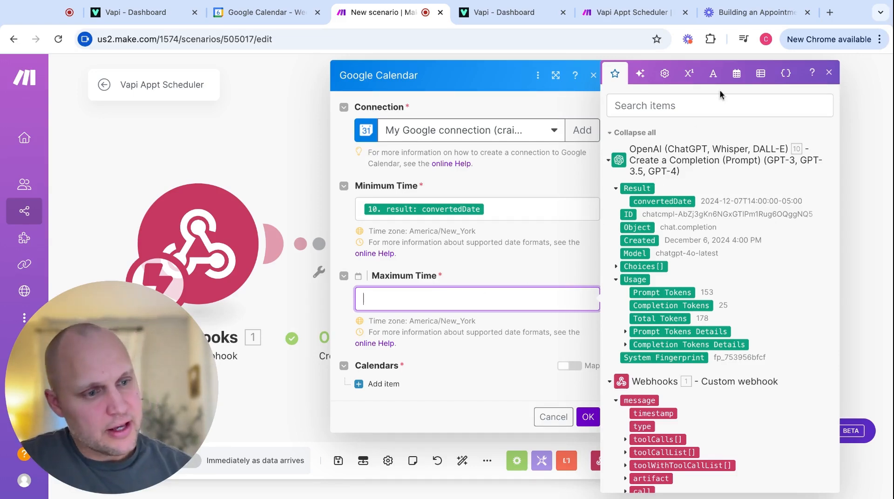
{"action": "left_click", "coordinate": [737, 82]}
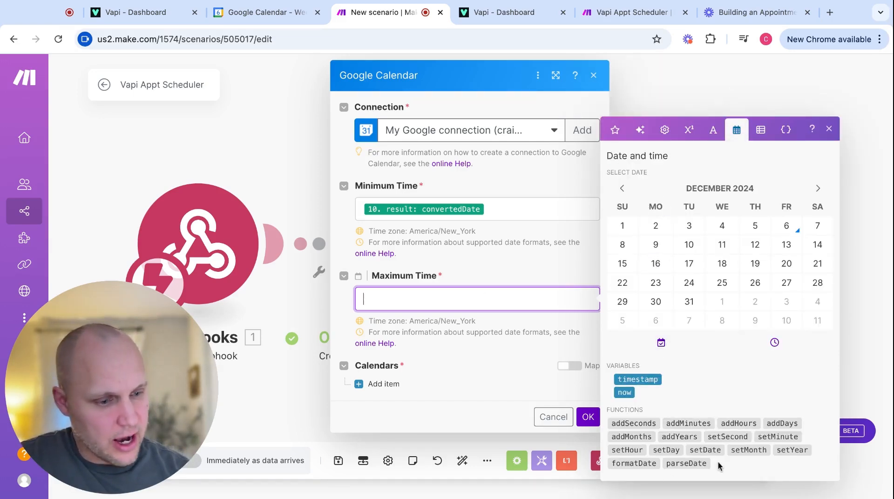
Set Maximum Time to addHours(convertedDate; 1) and add the primary calendar under Calendars.
{"action": "left_click", "coordinate": [740, 424]}
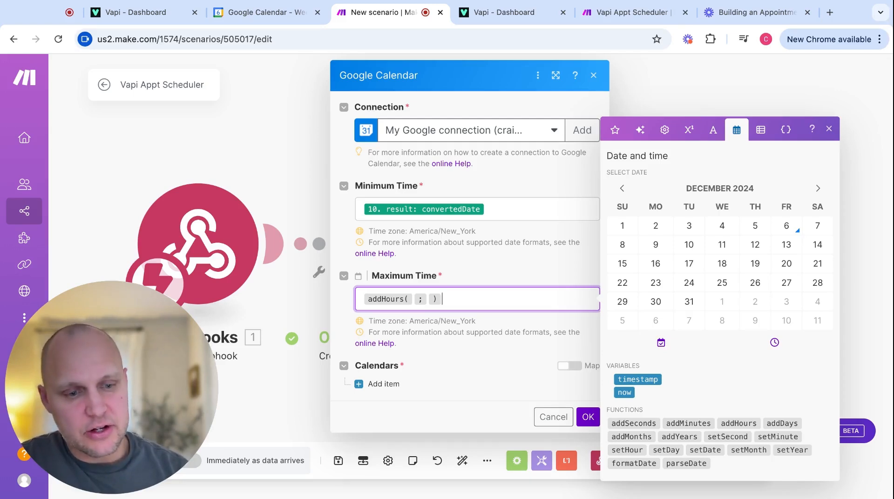
{"action": "left_click", "coordinate": [414, 299]}
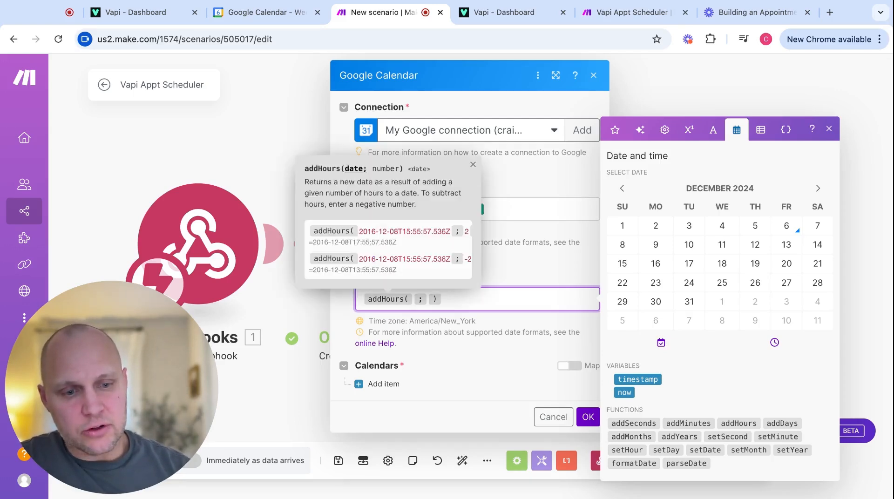
{"action": "left_click", "coordinate": [615, 129]}
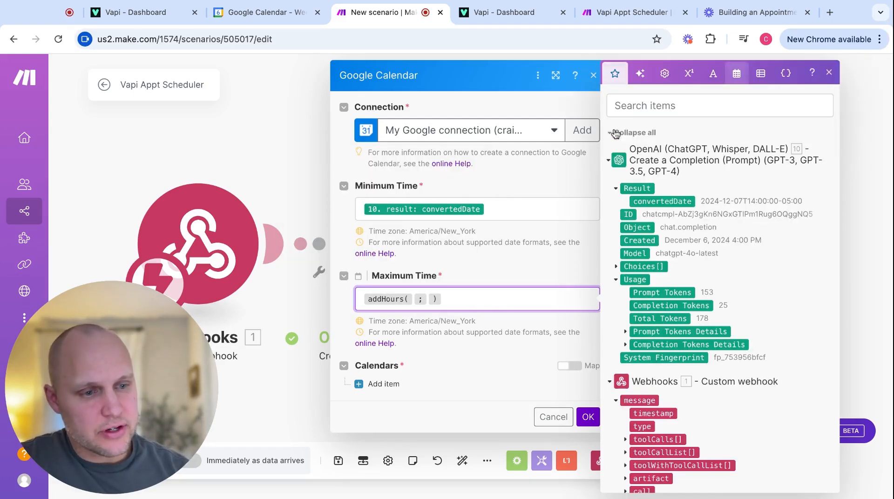
{"action": "left_click_drag", "start_coordinate": [664, 201], "coordinate": [419, 299]}
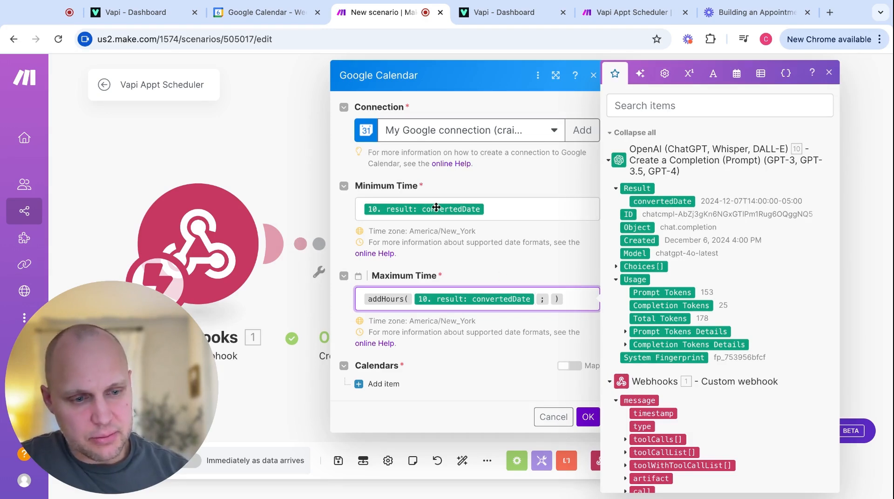
{"action": "left_click", "coordinate": [550, 299]}
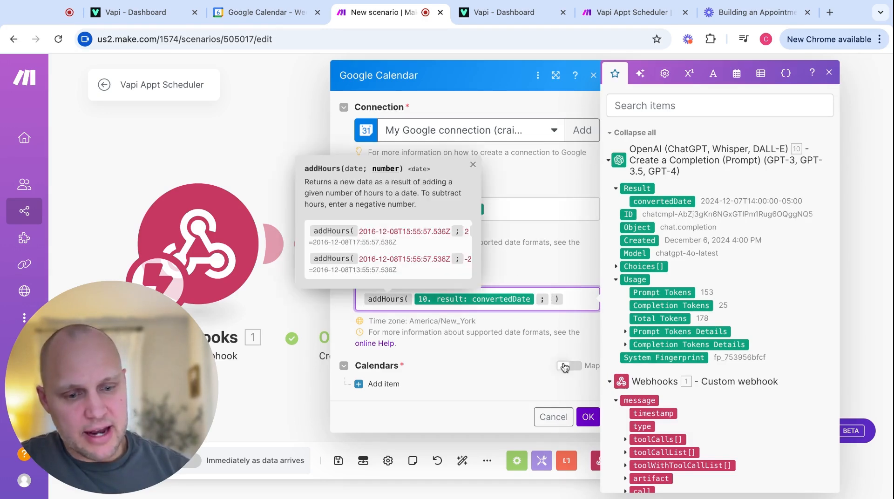
{"action": "type", "text": "1"}
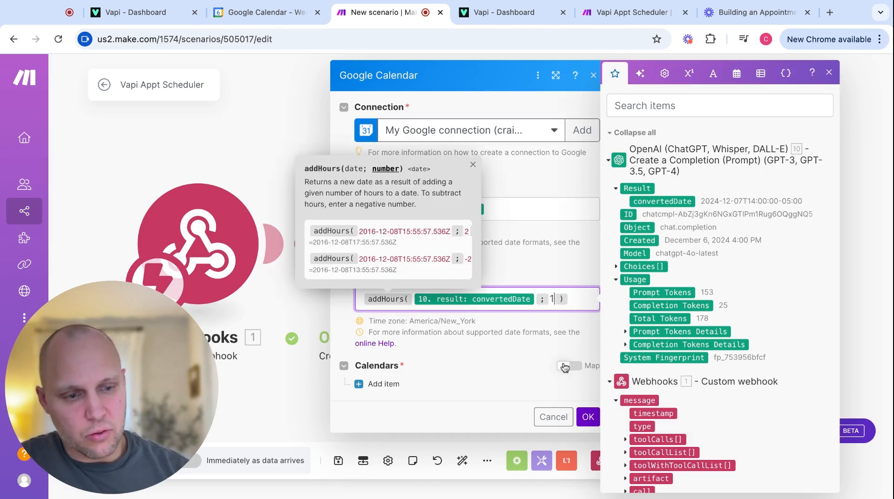
{"action": "left_click", "coordinate": [578, 300]}
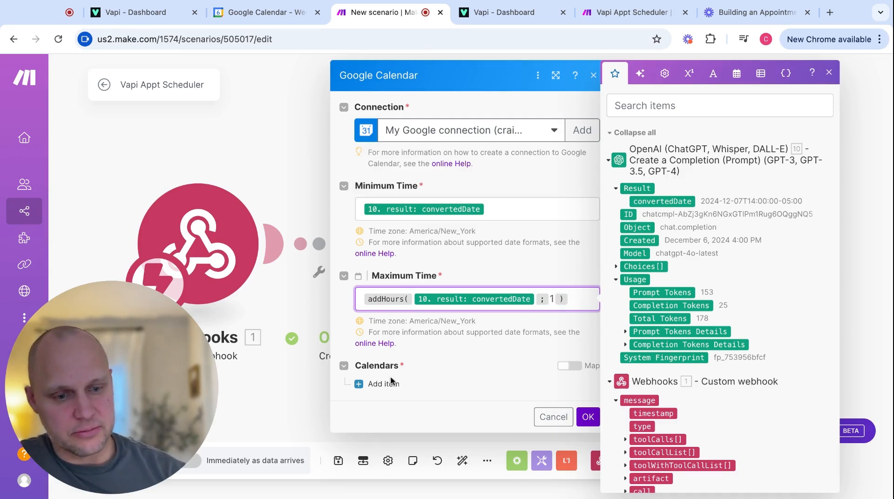
{"action": "left_click", "coordinate": [378, 384]}
{"action": "left_click", "coordinate": [445, 429]}
Save the free/busy module on the primary calendar and copy convertedDate from the OpenAI output.
{"action": "left_click", "coordinate": [588, 477]}
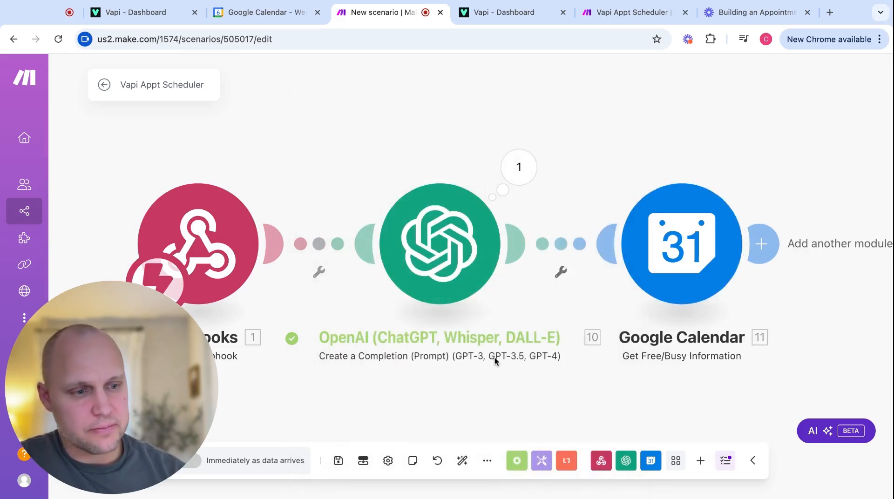
{"action": "left_click", "coordinate": [519, 167]}
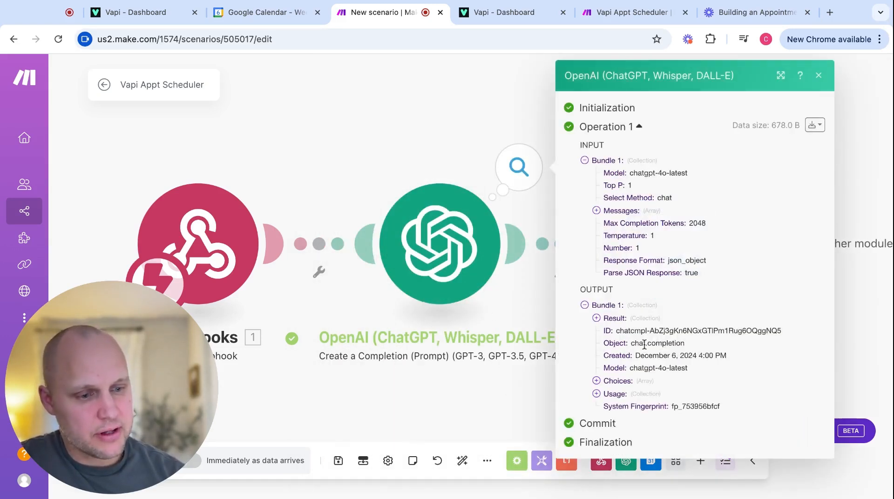
{"action": "left_click", "coordinate": [597, 318]}
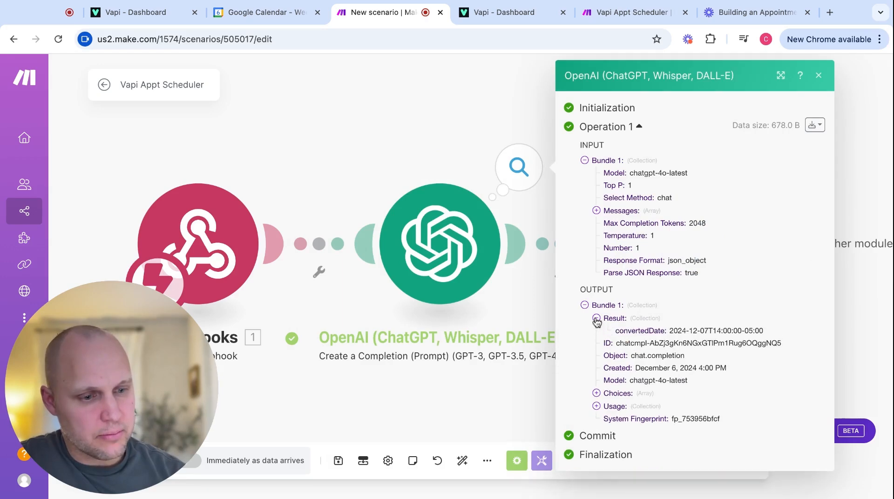
{"action": "double_click", "coordinate": [670, 331]}
{"action": "key", "text": "super+c"}
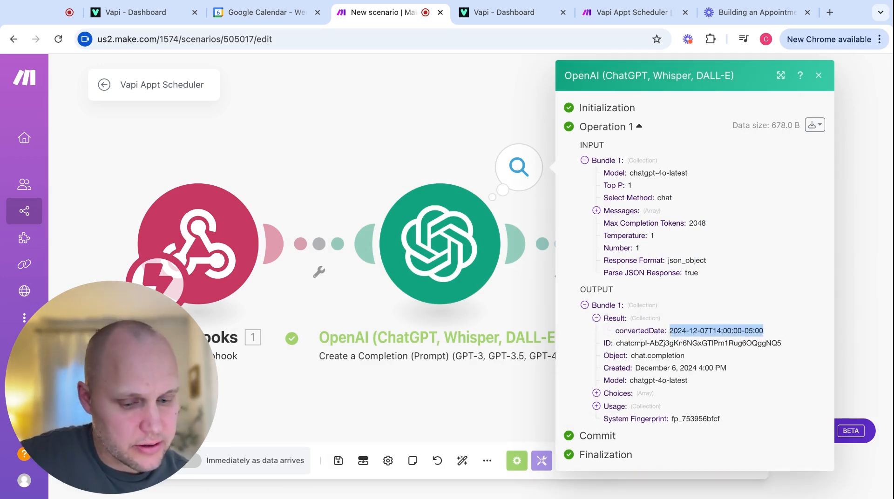
Run the free/busy module alone with the pasted date for December 7, 2:00–3:00 PM.
{"action": "right_click", "coordinate": [634, 252]}
{"action": "left_click", "coordinate": [674, 283]}
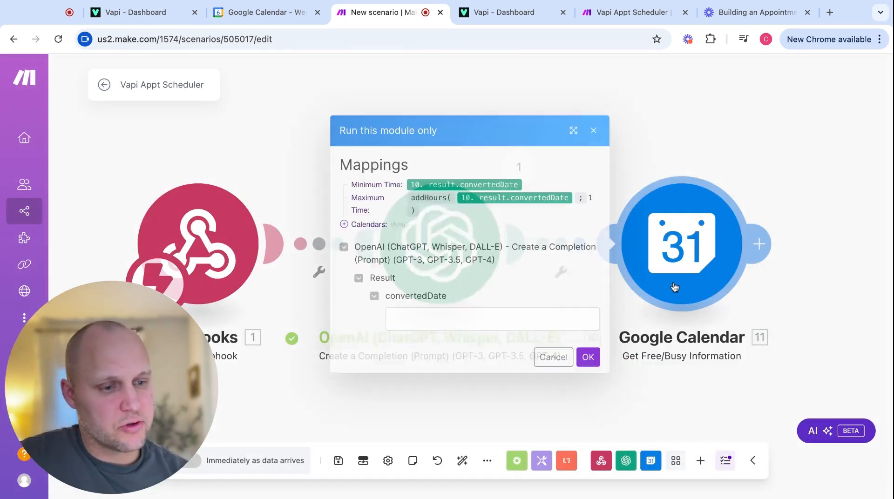
{"action": "left_click", "coordinate": [404, 319]}
{"action": "key", "text": "super+v"}
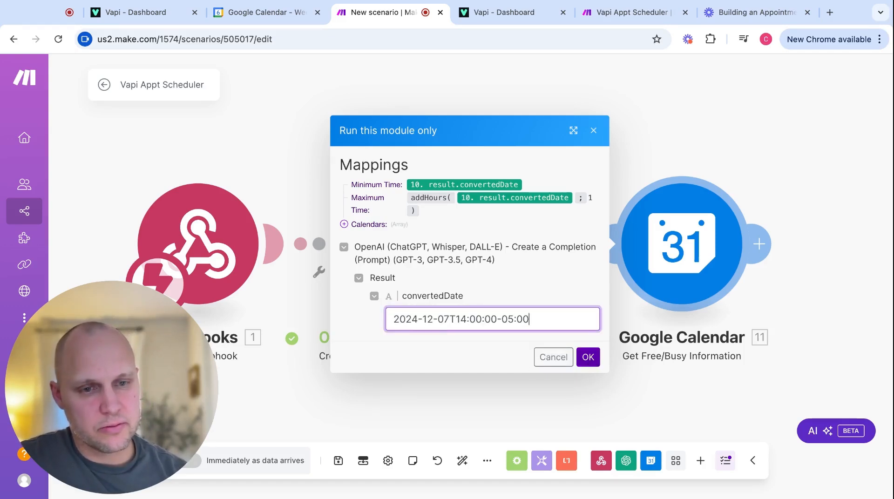
{"action": "left_click", "coordinate": [269, 14]}
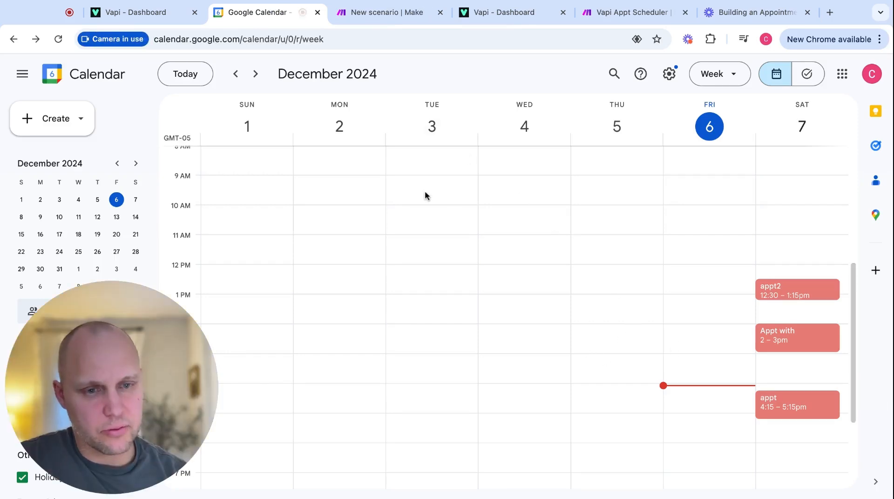
{"action": "left_click", "coordinate": [386, 15]}
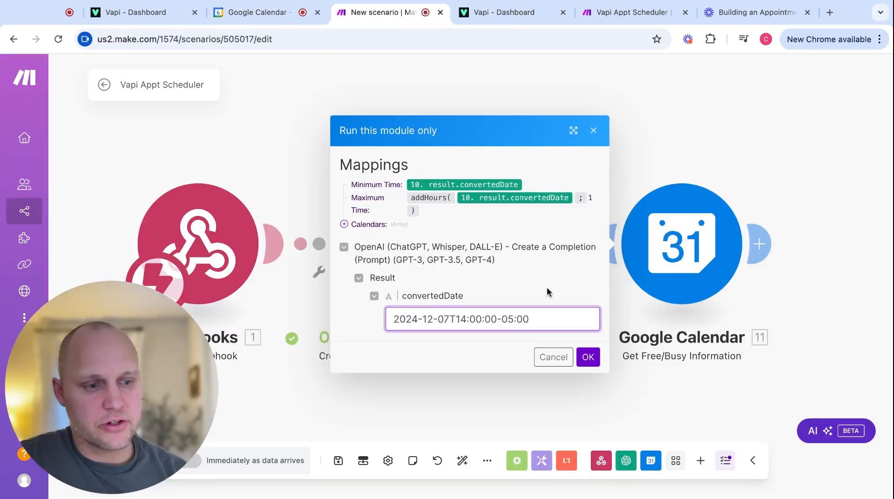
{"action": "left_click", "coordinate": [590, 361]}
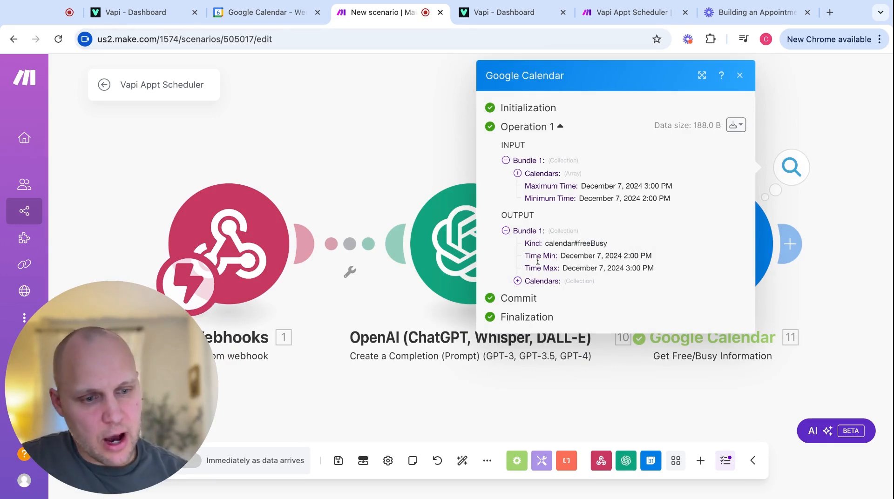
Expand Calendars > Busy in the output to read the 2:00–3:00 PM busy slot.
{"action": "left_click", "coordinate": [517, 281]}
{"action": "left_click", "coordinate": [528, 294]}
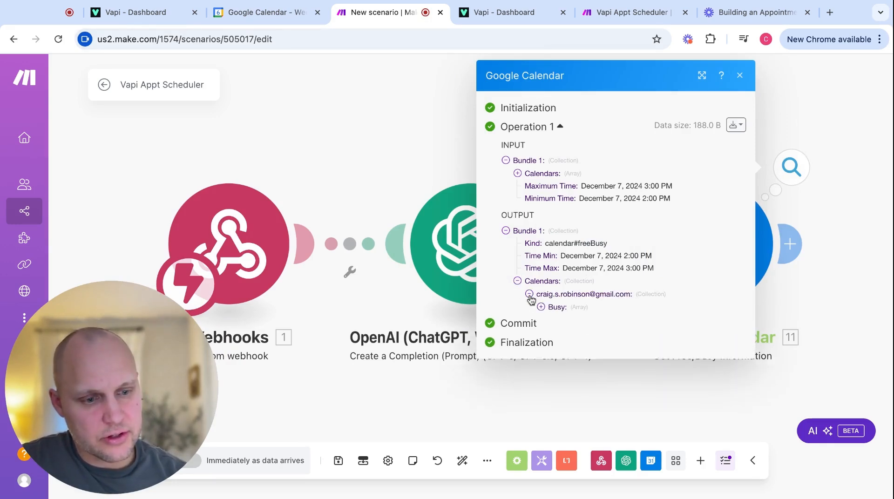
{"action": "left_click", "coordinate": [540, 307]}
{"action": "left_click", "coordinate": [552, 320]}
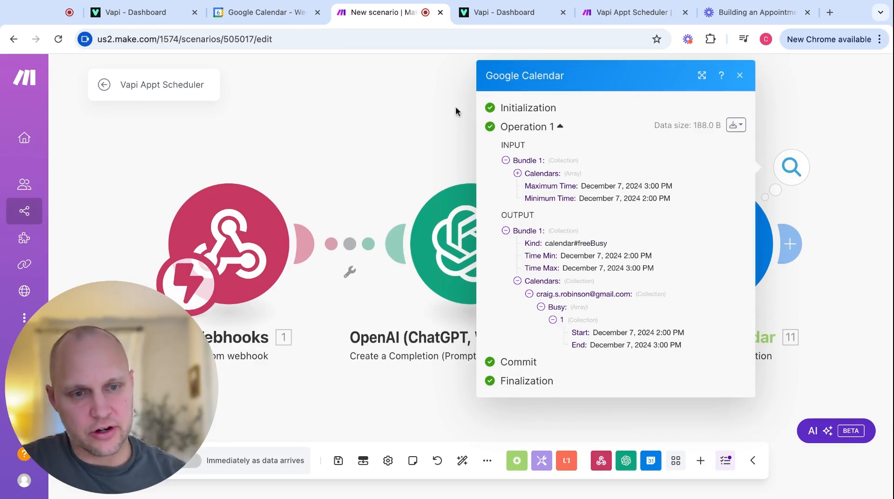
Close the output panel and move the December 7 2 PM appointment in Google Calendar.
{"action": "left_click", "coordinate": [315, 104]}
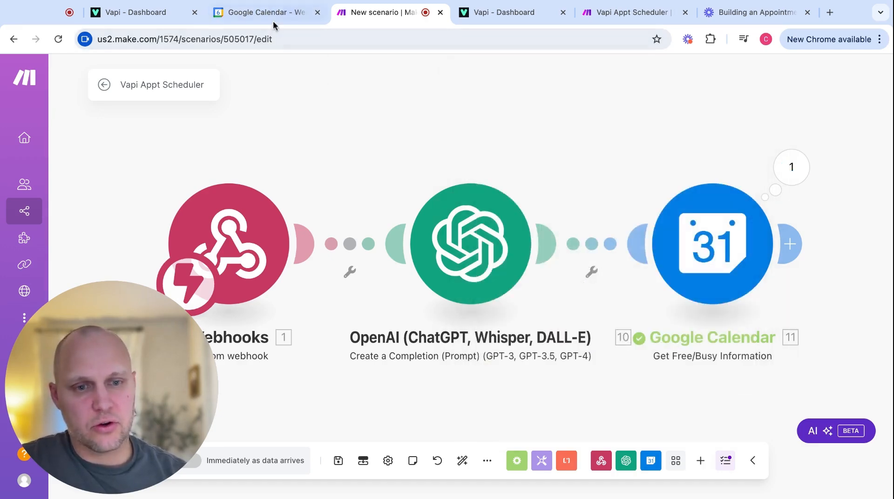
{"action": "left_click", "coordinate": [282, 15]}
{"action": "left_click_drag", "start_coordinate": [777, 339], "coordinate": [776, 368]}
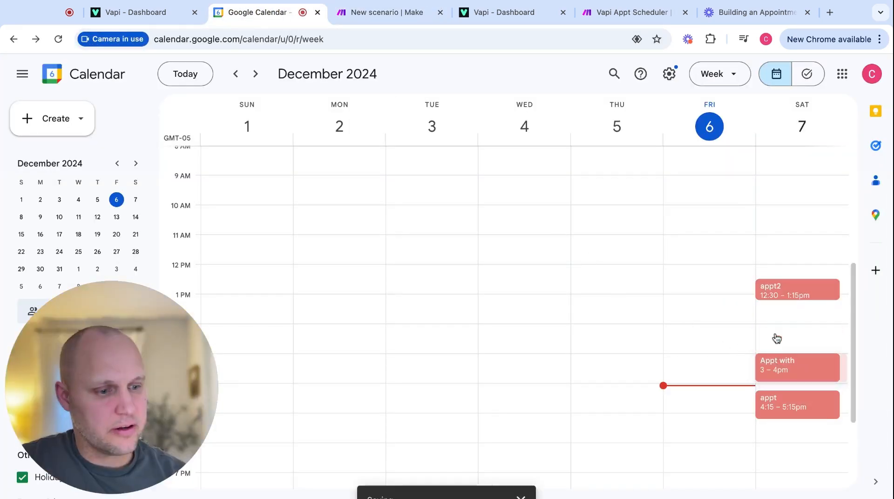
Rerun the free/busy check with the pasted date and confirm the Busy array is now empty.
{"action": "left_click", "coordinate": [361, 15]}
{"action": "left_click", "coordinate": [455, 318]}
{"action": "type", "text": "2024-12-07T14:00:00-05:00"}
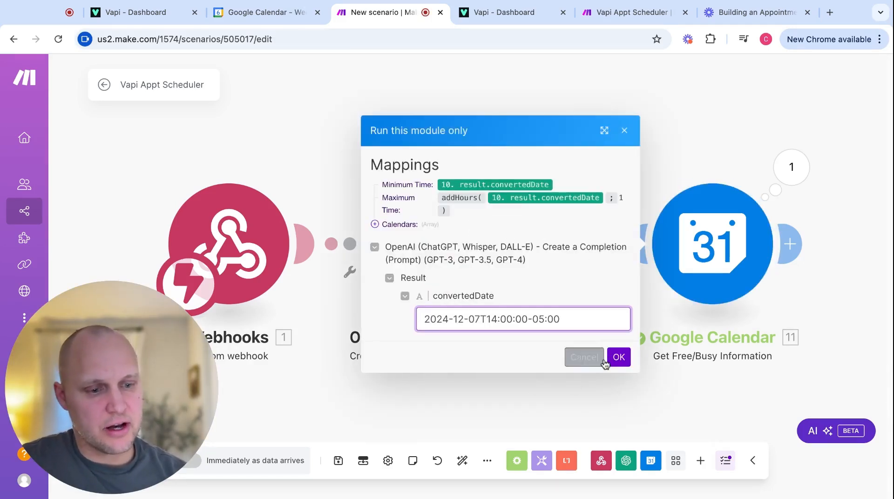
{"action": "left_click", "coordinate": [619, 359]}
{"action": "left_click", "coordinate": [517, 281]}
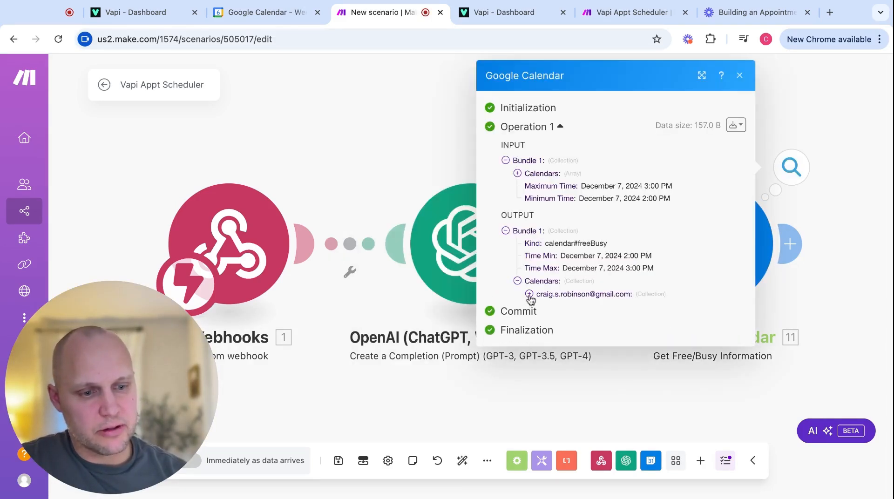
{"action": "left_click", "coordinate": [529, 294]}
{"action": "left_click", "coordinate": [540, 308]}
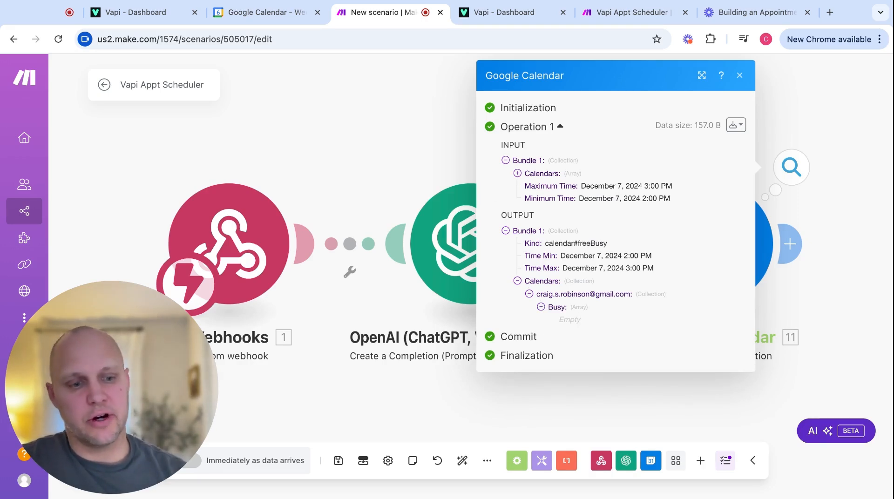
{"action": "left_click", "coordinate": [423, 98]}
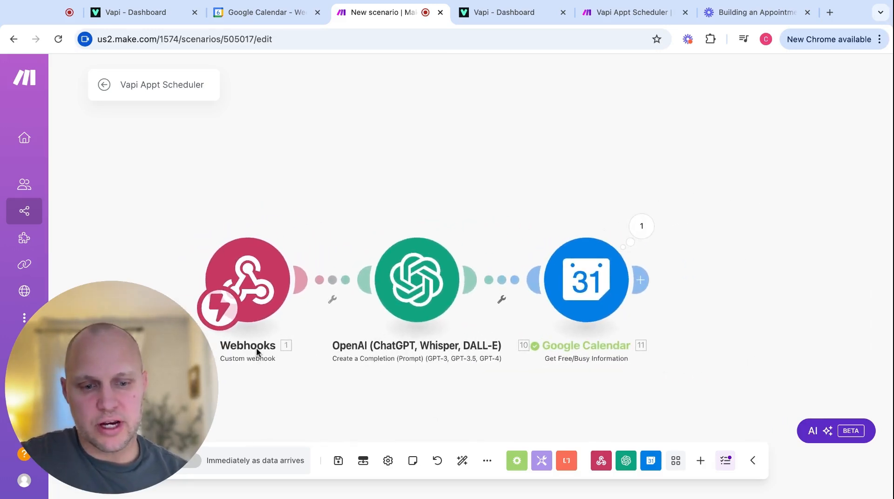
Rename the Webhooks, OpenAI and Google Calendar modules to Get Caller Info, Convert Date/Time, Check for Conflicts.
{"action": "right_click", "coordinate": [256, 312]}
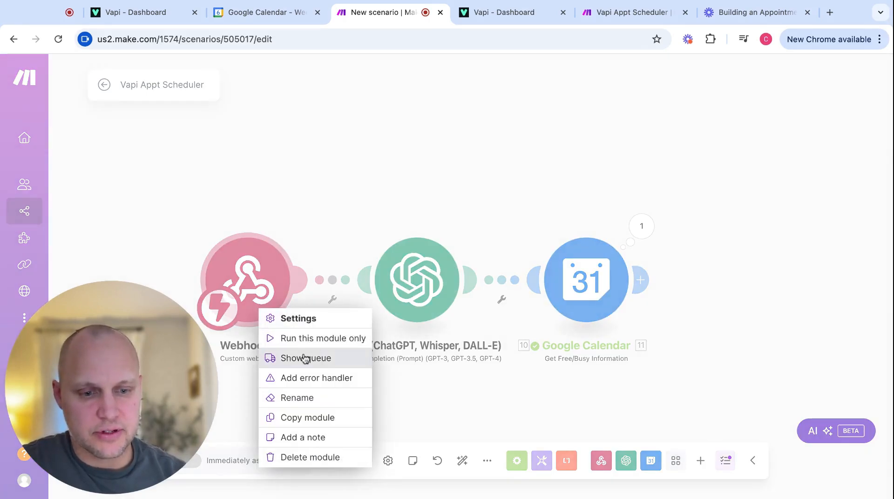
{"action": "left_click", "coordinate": [299, 399]}
{"action": "type", "text": "Get Caller Info"}
{"action": "key", "text": "Return"}
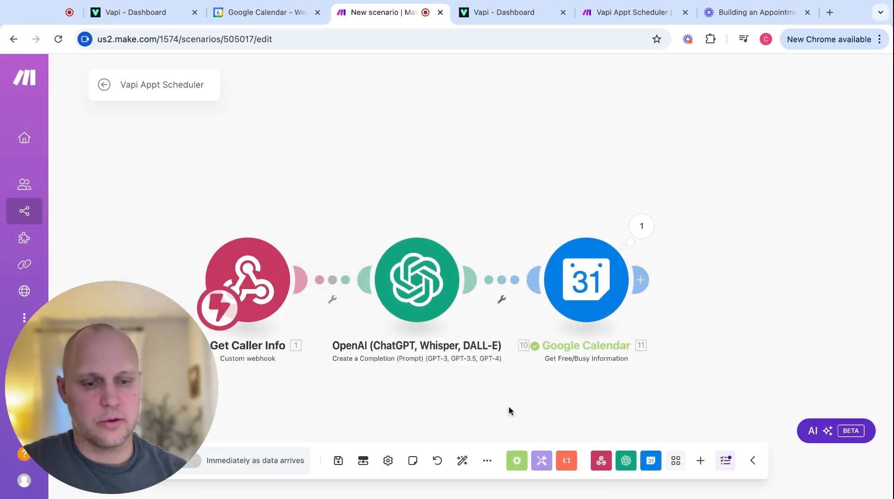
{"action": "right_click", "coordinate": [415, 298]}
{"action": "left_click", "coordinate": [454, 387]}
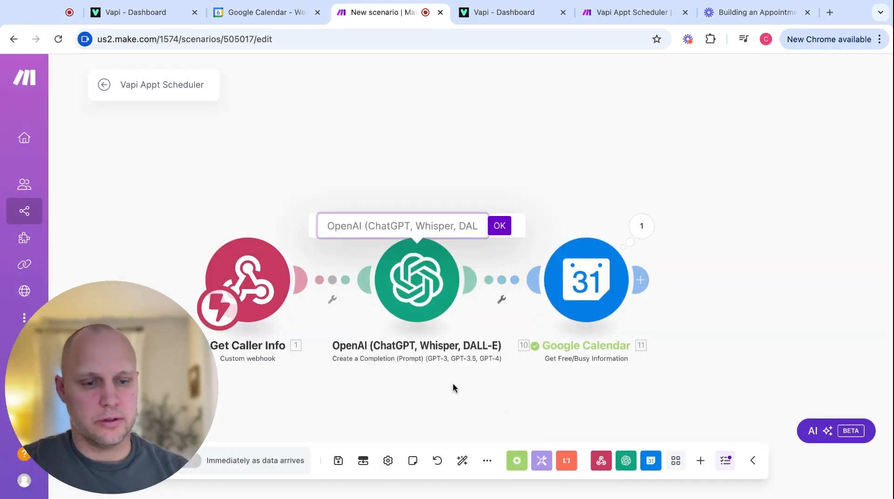
{"action": "key", "text": "BackSpace"}
{"action": "type", "text": "Convert Date/Time"}
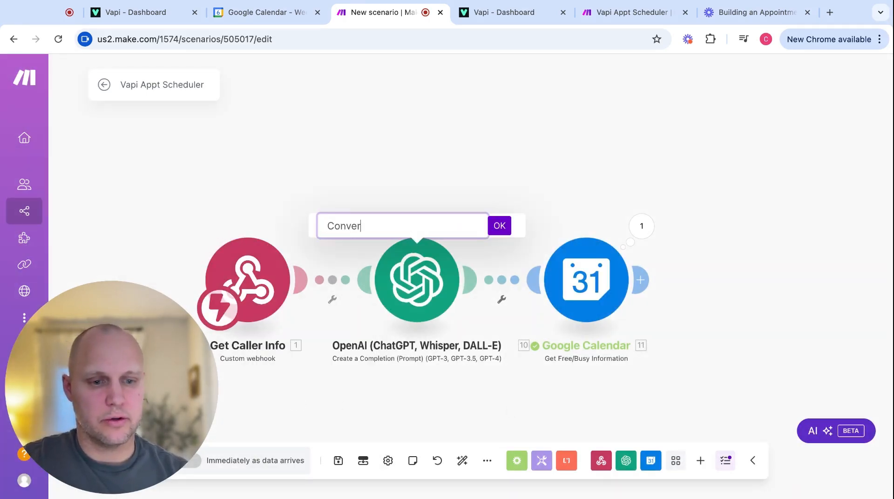
{"action": "key", "text": "Return"}
{"action": "type", "text": "Check"}
{"action": "type", "text": "for Conflicts"}
{"action": "key", "text": "Return"}
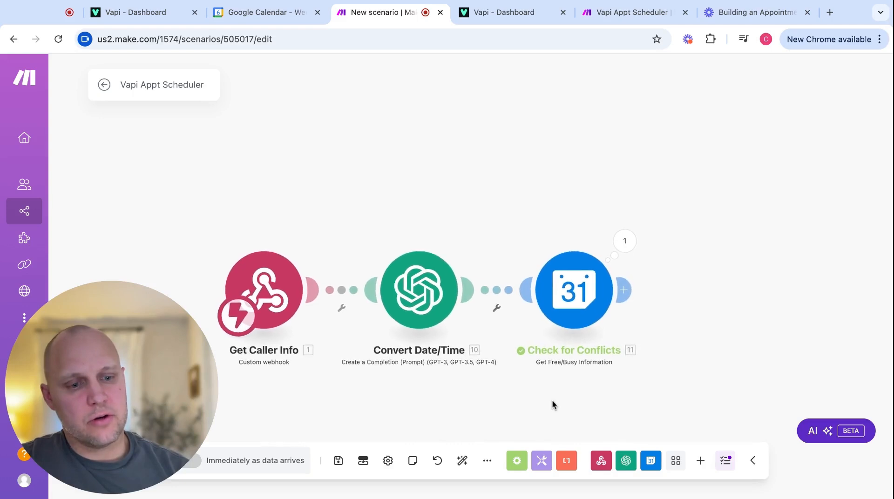
{"action": "scroll", "coordinate": [540, 395], "scroll_direction": "down", "scroll_amount": 2}
{"action": "scroll", "coordinate": [540, 395], "scroll_direction": "right", "scroll_amount": 1}
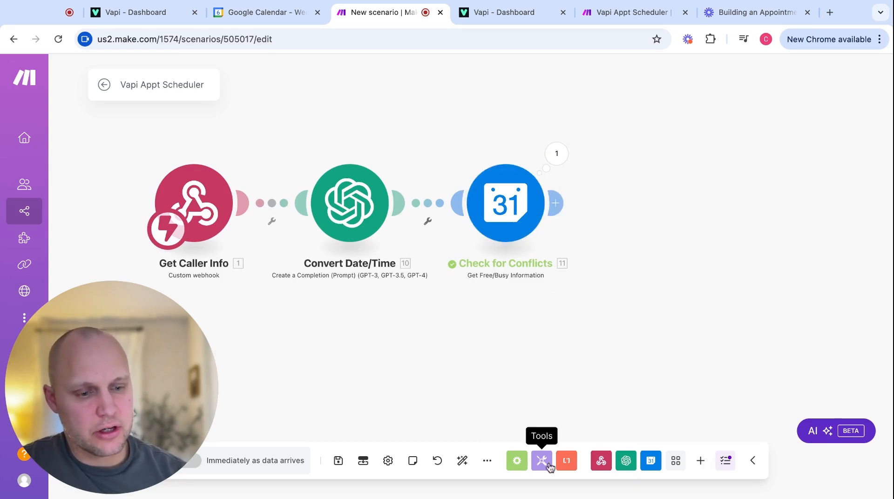
Add a Flow Control Router after Check for Conflicts and create its two empty routes.
{"action": "left_click", "coordinate": [517, 460]}
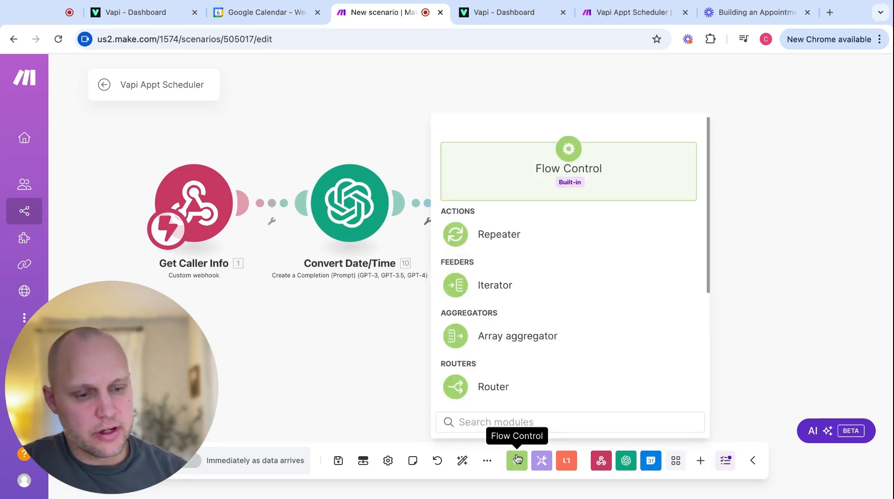
{"action": "left_click", "coordinate": [492, 388]}
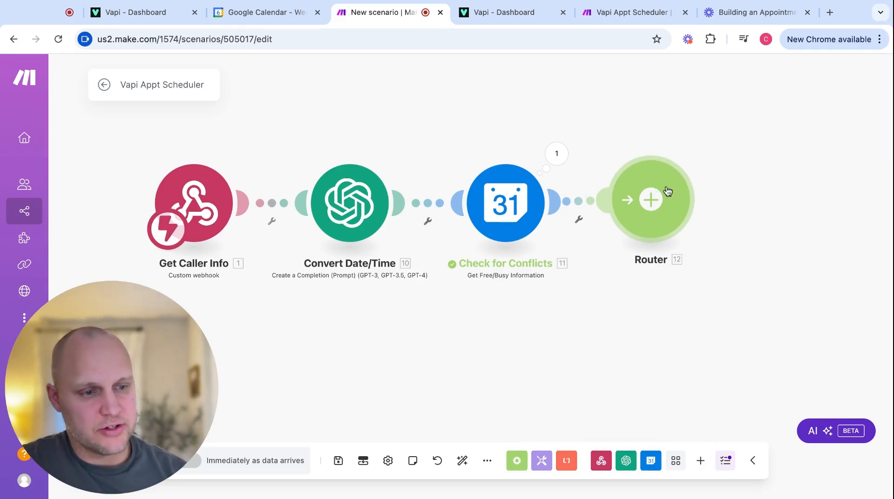
{"action": "left_click", "coordinate": [654, 199]}
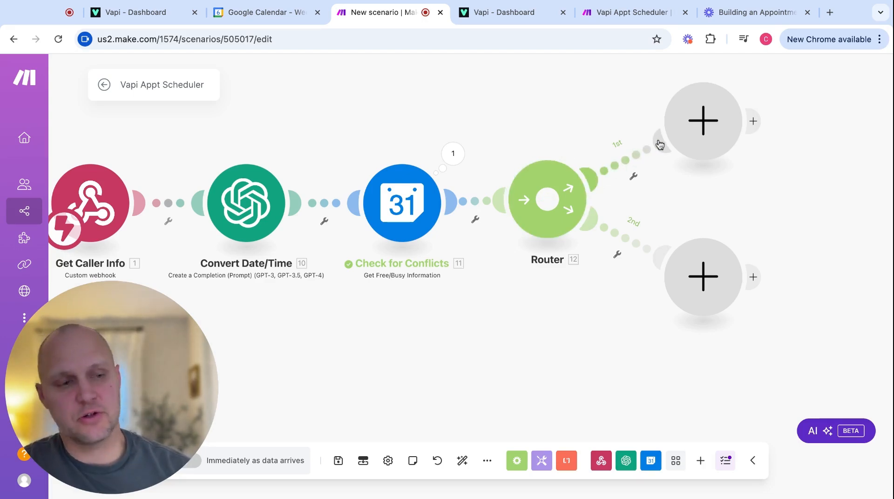
Label the first route's filter Free and map Calendars > Busy[] into its condition.
{"action": "left_click", "coordinate": [628, 165]}
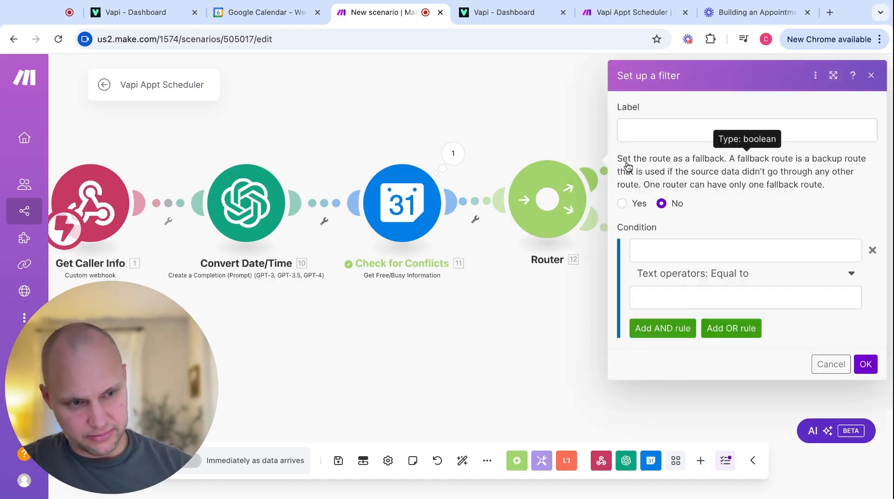
{"action": "left_click", "coordinate": [643, 129]}
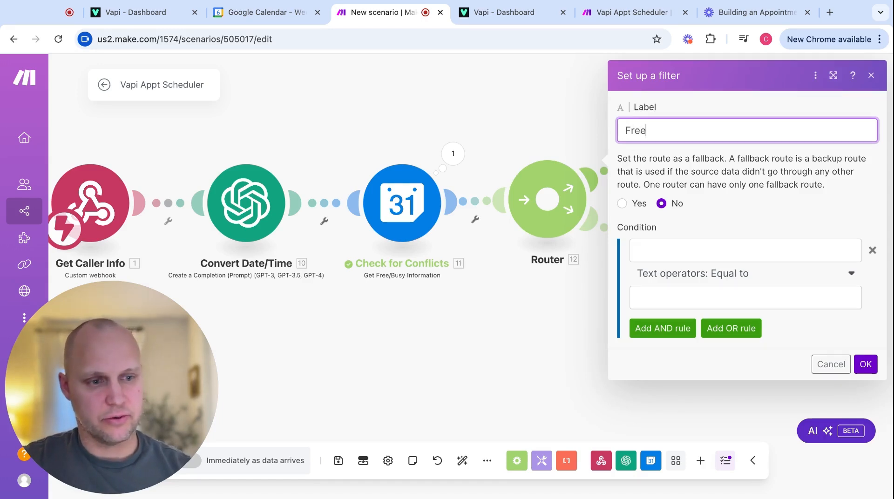
{"action": "left_click", "coordinate": [682, 251]}
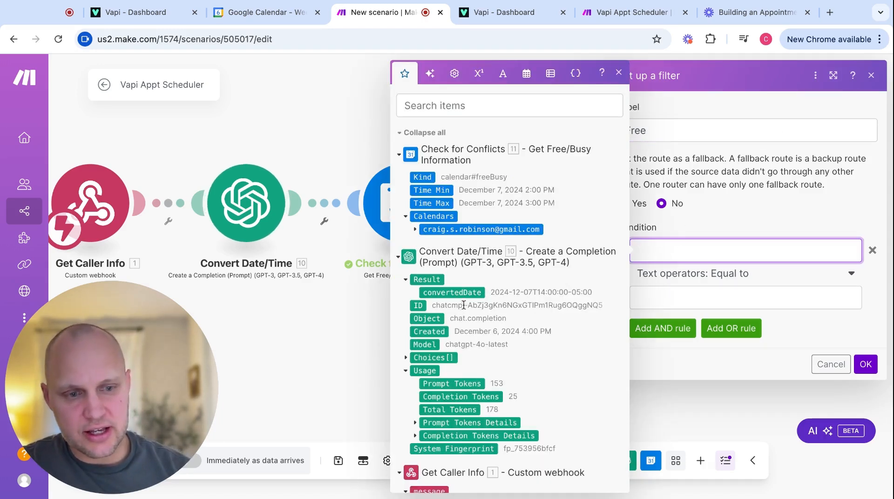
{"action": "scroll", "coordinate": [469, 329], "scroll_direction": "down", "scroll_amount": 5}
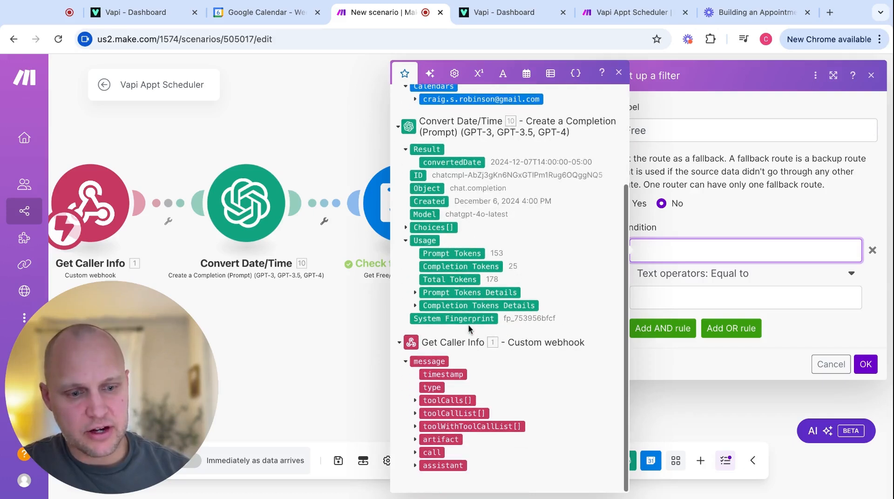
{"action": "scroll", "coordinate": [422, 233], "scroll_direction": "up", "scroll_amount": 5}
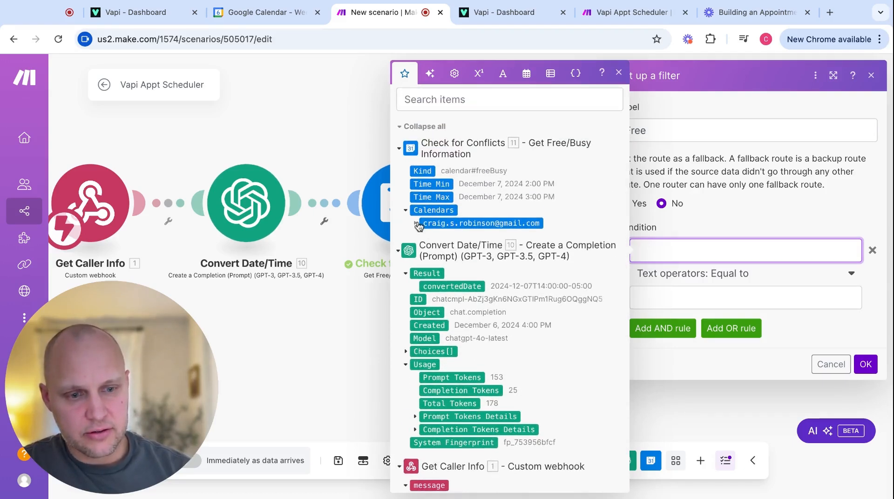
{"action": "left_click", "coordinate": [414, 224]}
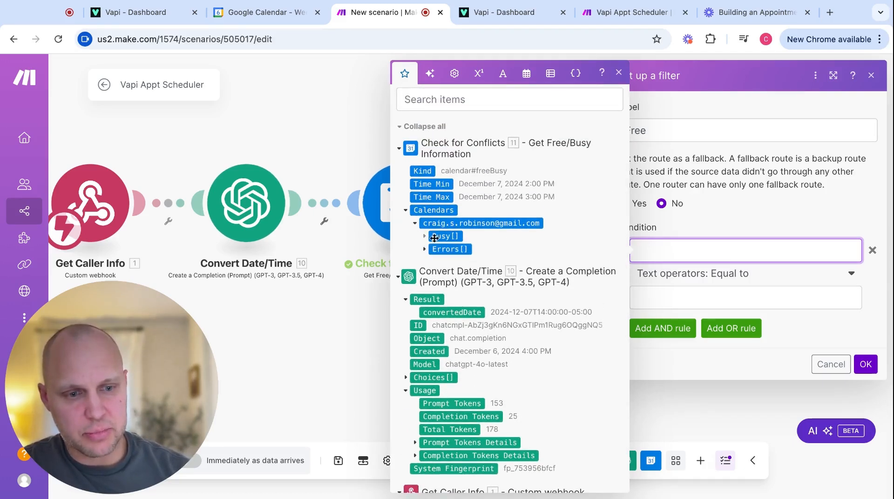
{"action": "left_click", "coordinate": [424, 236]}
{"action": "left_click", "coordinate": [445, 236]}
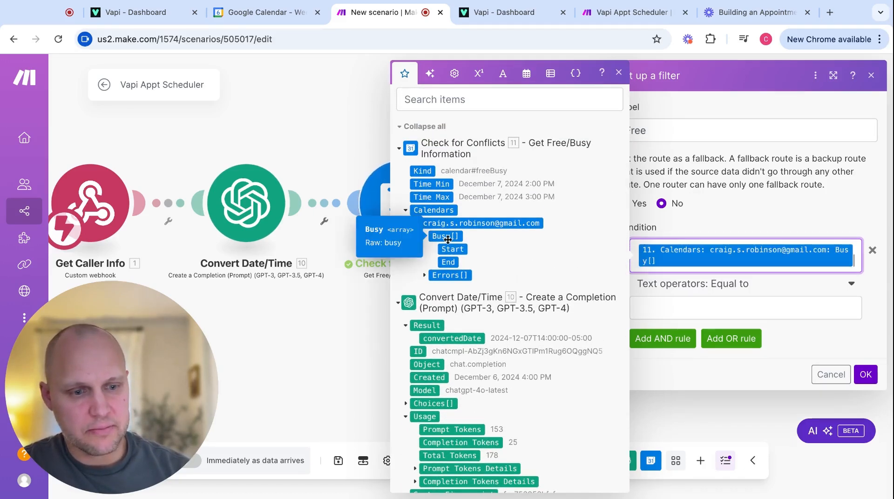
Set the condition operator to Array length equal to 0 and save the filter.
{"action": "left_click", "coordinate": [768, 284]}
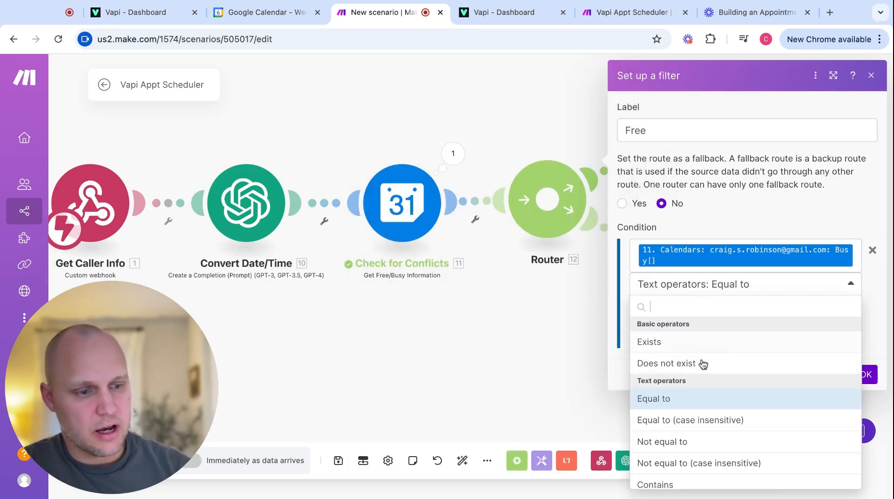
{"action": "scroll", "coordinate": [703, 372], "scroll_direction": "down", "scroll_amount": 1}
{"action": "scroll", "coordinate": [703, 373], "scroll_direction": "down", "scroll_amount": 8}
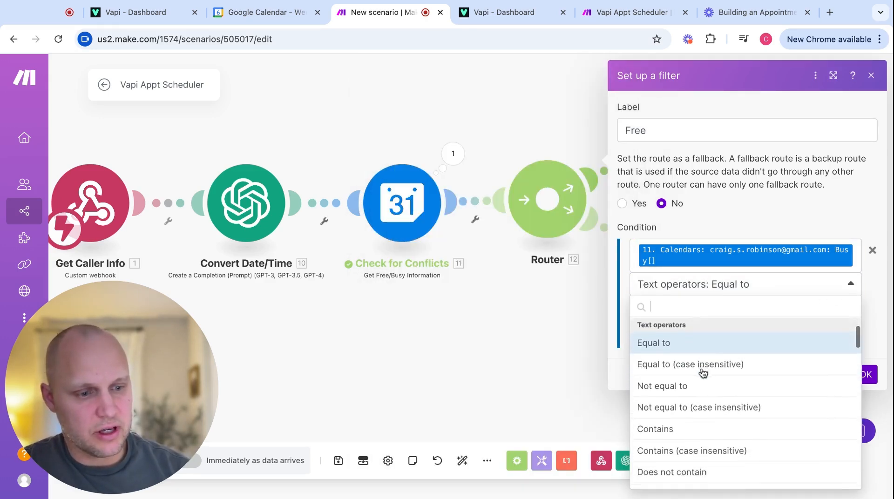
{"action": "scroll", "coordinate": [745, 400], "scroll_direction": "down", "scroll_amount": 10}
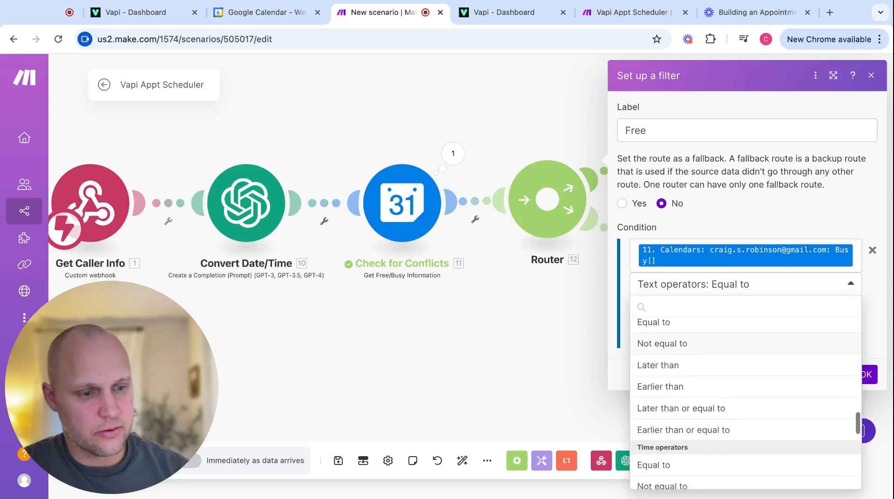
{"action": "scroll", "coordinate": [745, 400], "scroll_direction": "down", "scroll_amount": 10}
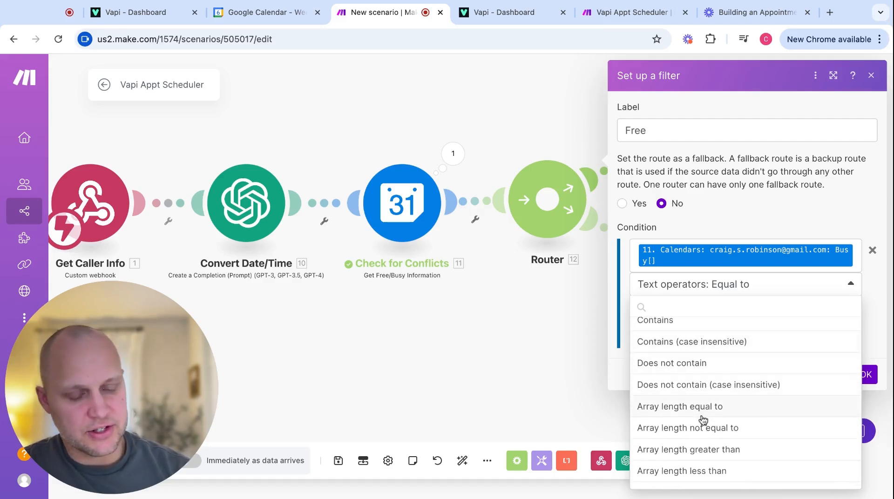
{"action": "left_click", "coordinate": [701, 410]}
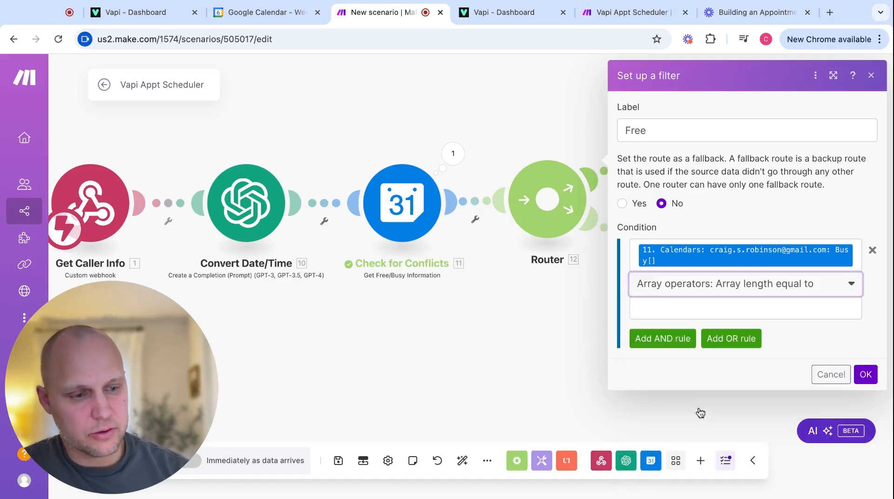
{"action": "left_click", "coordinate": [665, 309]}
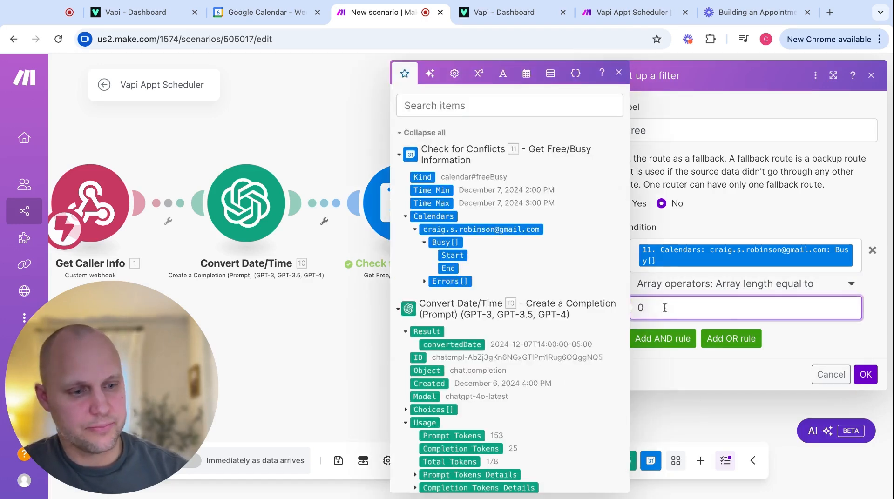
{"action": "left_click", "coordinate": [815, 343]}
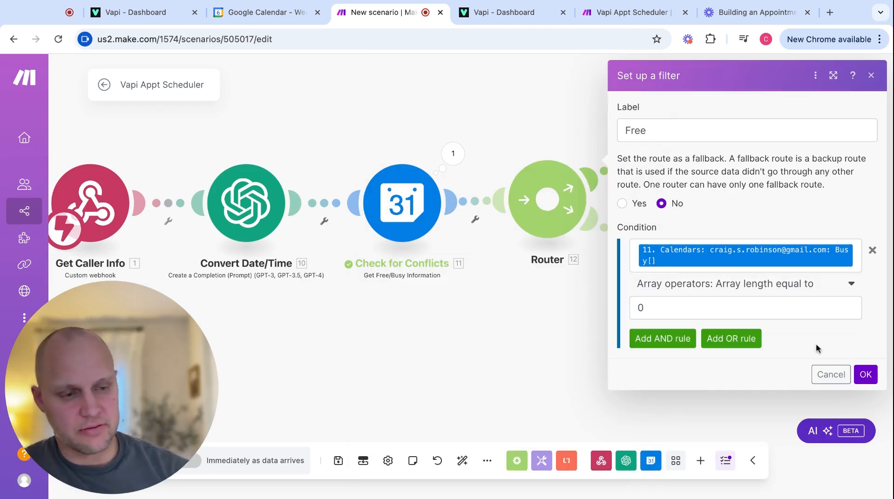
{"action": "left_click", "coordinate": [865, 374]}
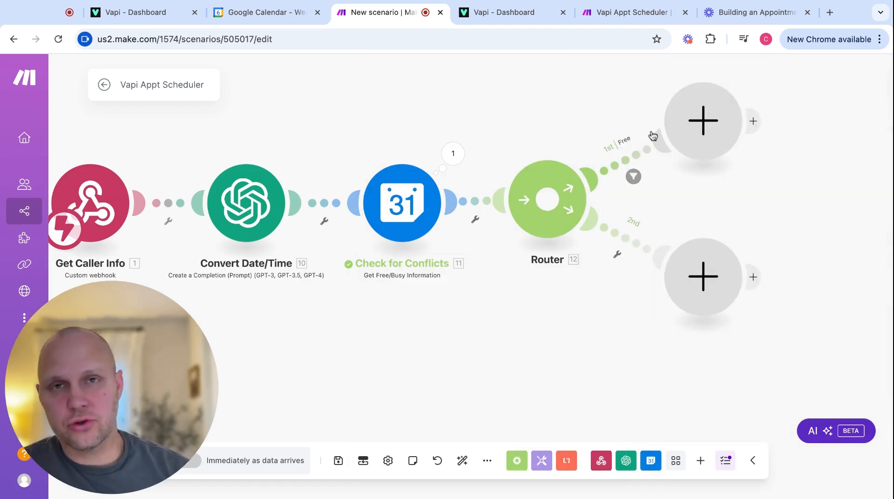
Add a Google Calendar Create an Event module to the Free route.
{"action": "left_click", "coordinate": [703, 120]}
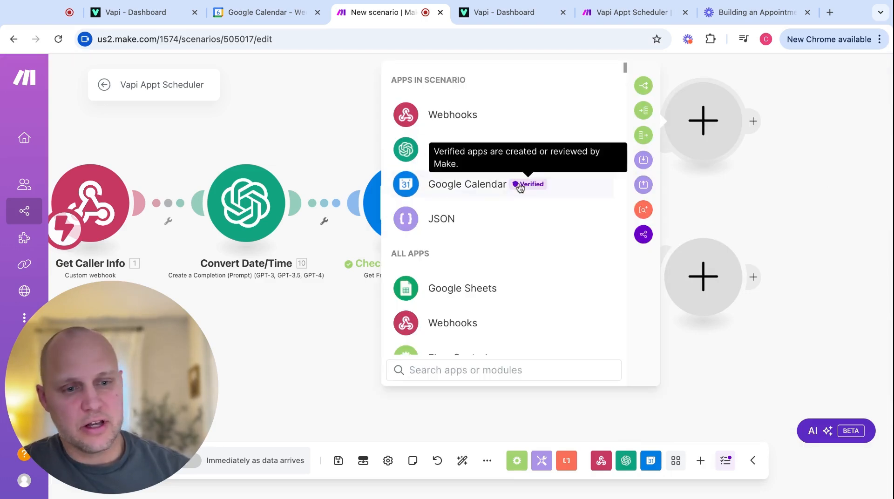
{"action": "left_click", "coordinate": [450, 193]}
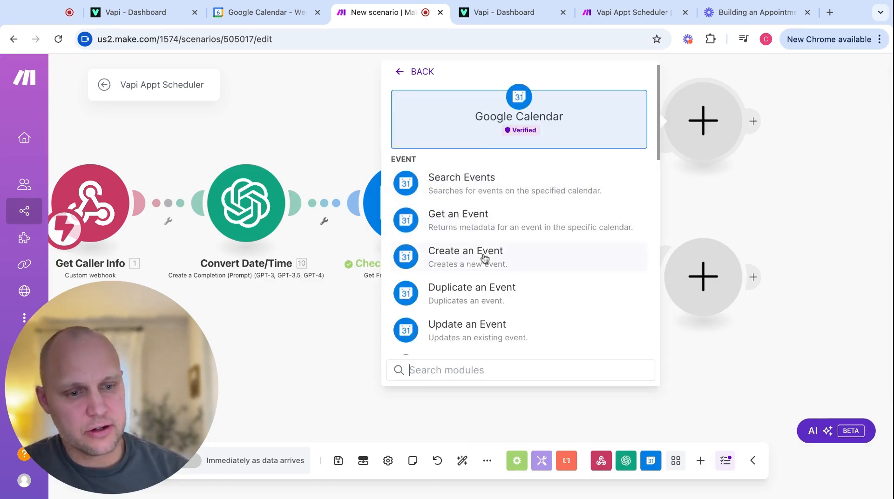
{"action": "left_click", "coordinate": [463, 260]}
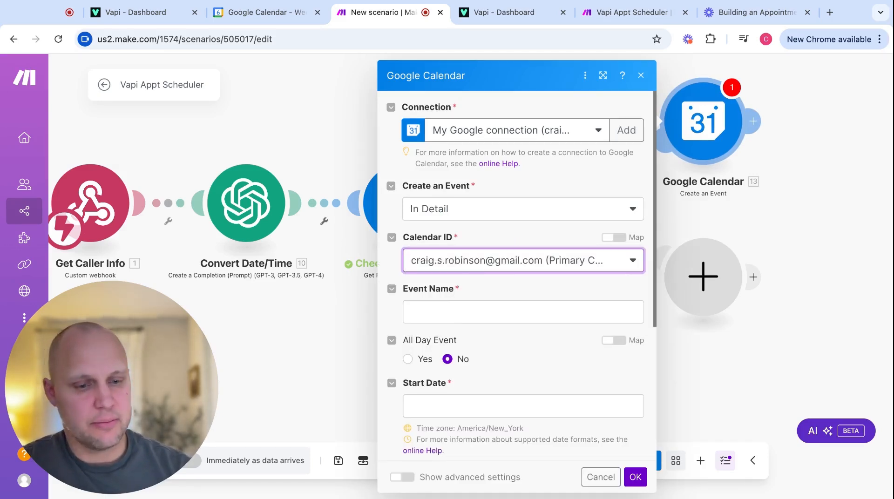
Set the Event Name to 'Appt with' followed by the mapped callerName argument.
{"action": "left_click", "coordinate": [523, 312]}
{"action": "type", "text": "Appt with"}
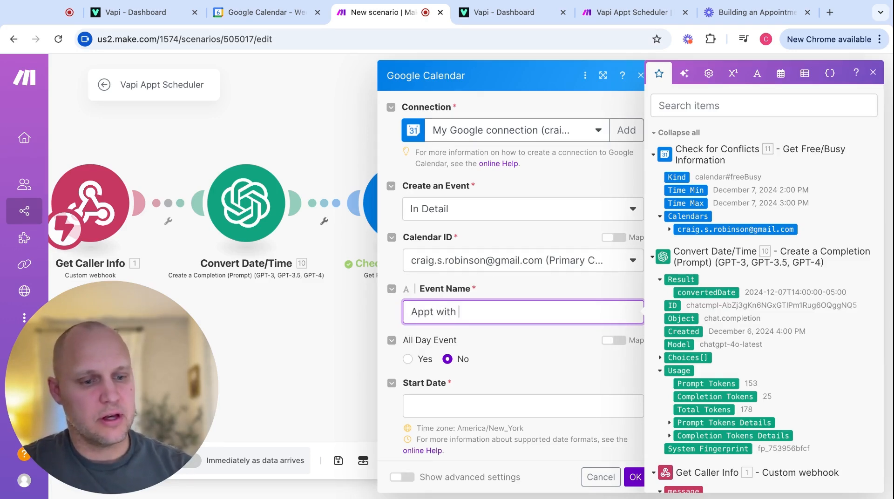
{"action": "scroll", "coordinate": [695, 391], "scroll_direction": "down", "scroll_amount": 3}
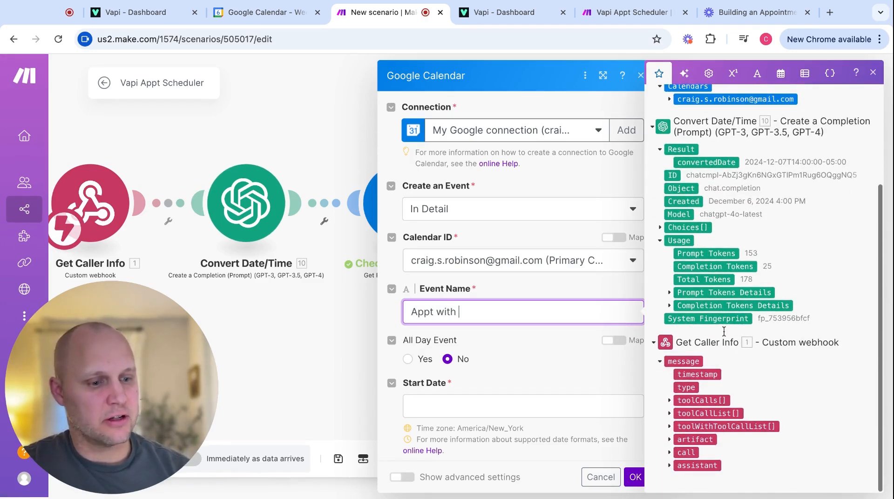
{"action": "left_click", "coordinate": [669, 400]}
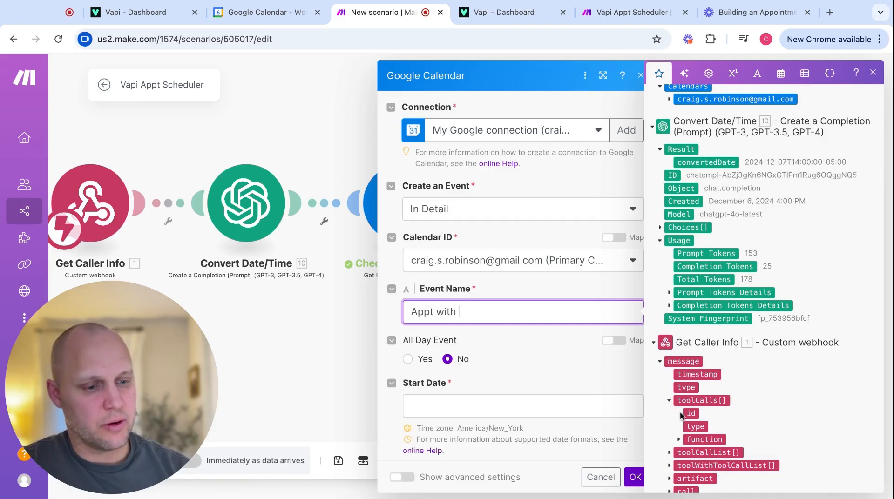
{"action": "left_click", "coordinate": [678, 440]}
{"action": "scroll", "coordinate": [680, 438], "scroll_direction": "down", "scroll_amount": 2}
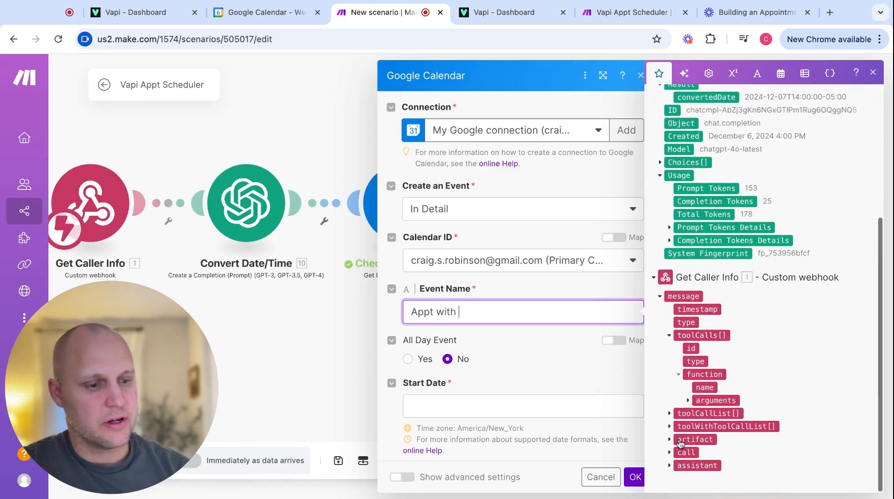
{"action": "left_click", "coordinate": [688, 401]}
{"action": "left_click", "coordinate": [726, 414]}
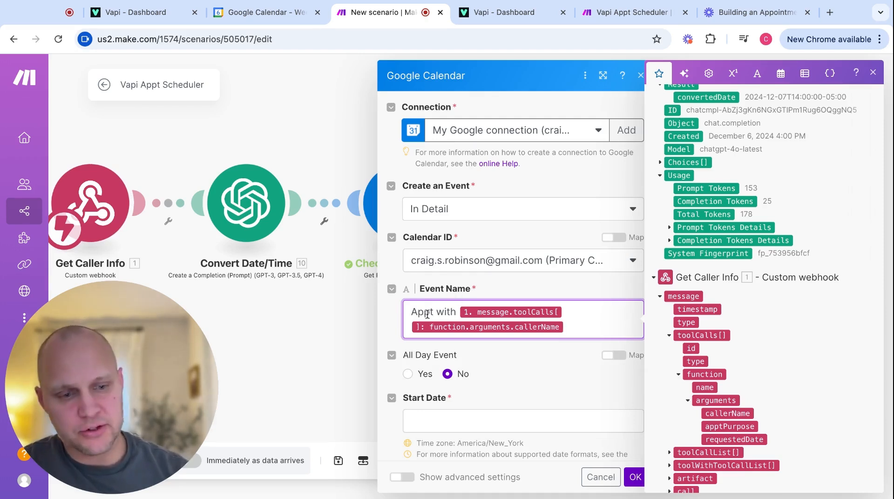
{"action": "scroll", "coordinate": [495, 382], "scroll_direction": "down", "scroll_amount": 3}
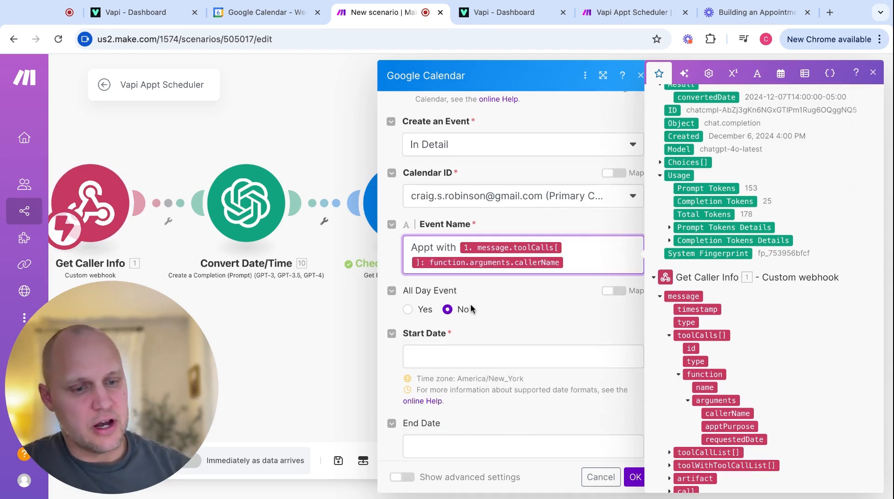
{"action": "scroll", "coordinate": [470, 311], "scroll_direction": "down", "scroll_amount": 2}
Map convertedDate as the event start date and set the duration to 01:00.
{"action": "left_click", "coordinate": [451, 310]}
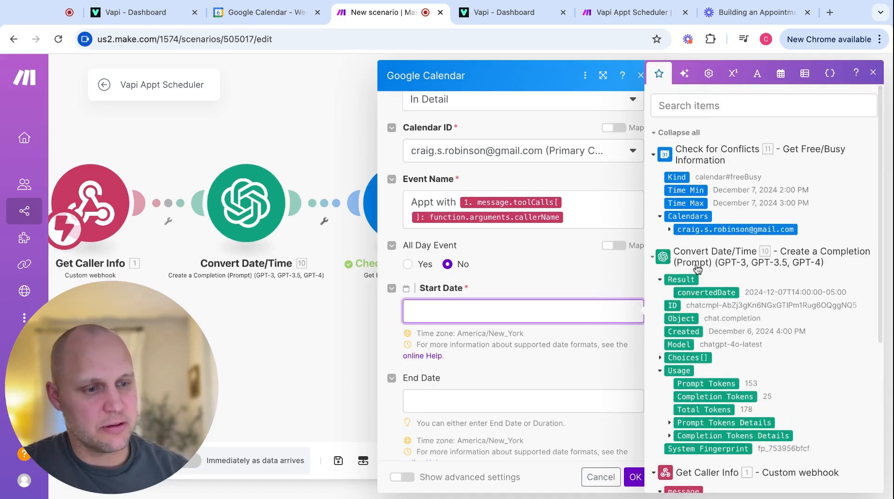
{"action": "left_click", "coordinate": [718, 292]}
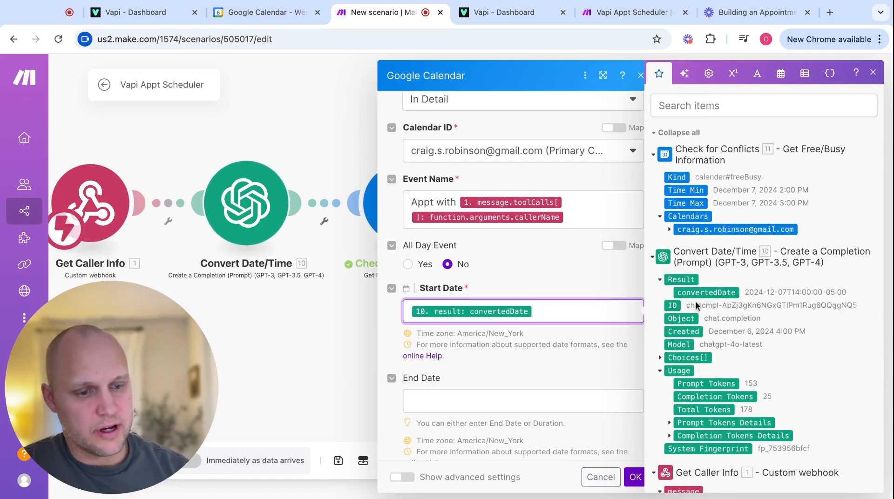
{"action": "scroll", "coordinate": [498, 361], "scroll_direction": "down", "scroll_amount": 3}
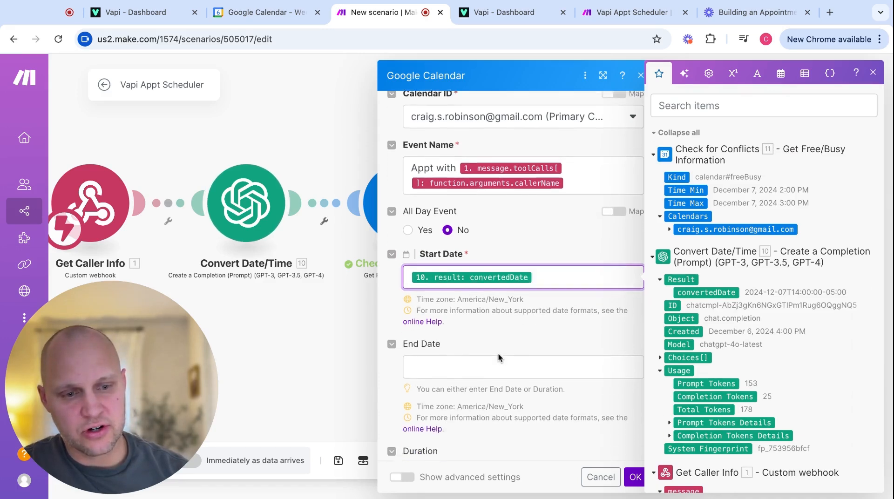
{"action": "scroll", "coordinate": [498, 353], "scroll_direction": "down", "scroll_amount": 2}
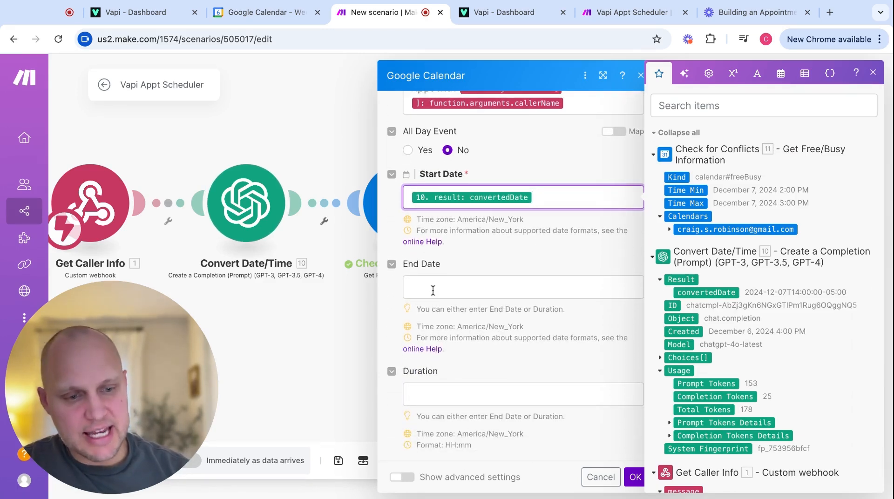
{"action": "left_click", "coordinate": [428, 397]}
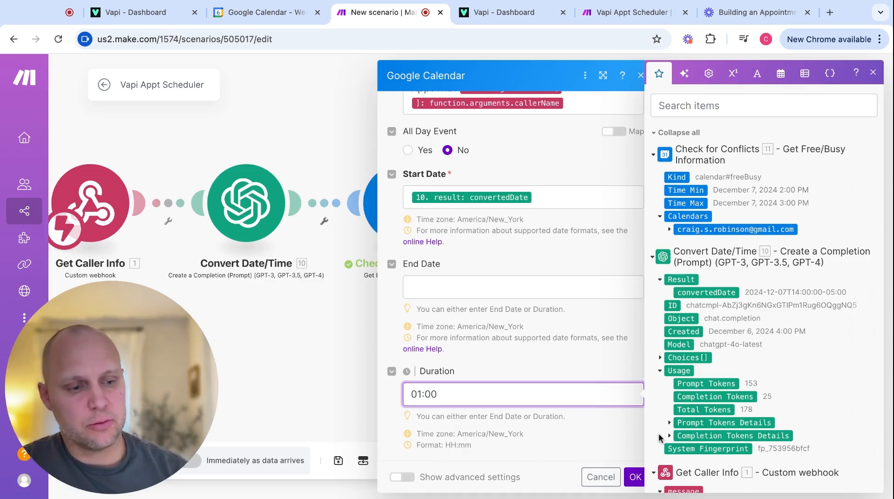
{"action": "scroll", "coordinate": [657, 438], "scroll_direction": "down", "scroll_amount": 5}
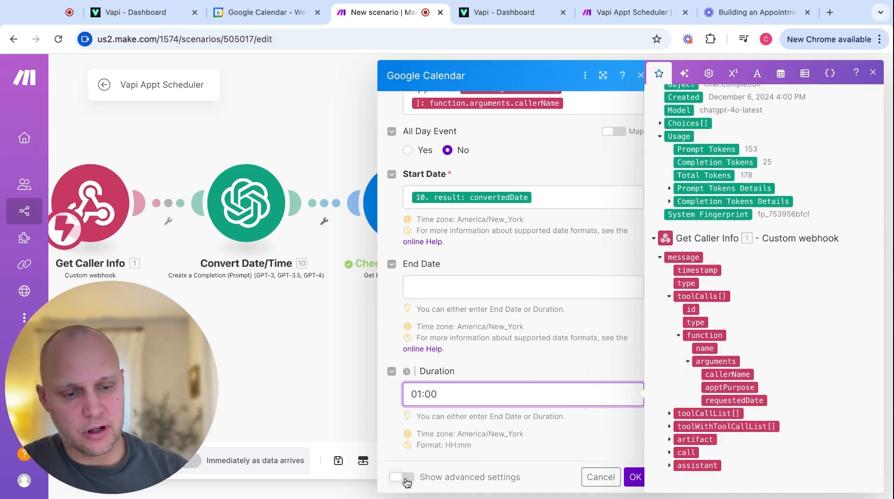
Map the caller's apptPurpose into the Description under advanced settings and close the module.
{"action": "left_click", "coordinate": [402, 477]}
{"action": "scroll", "coordinate": [441, 462], "scroll_direction": "down", "scroll_amount": 5}
{"action": "scroll", "coordinate": [440, 462], "scroll_direction": "down", "scroll_amount": 1}
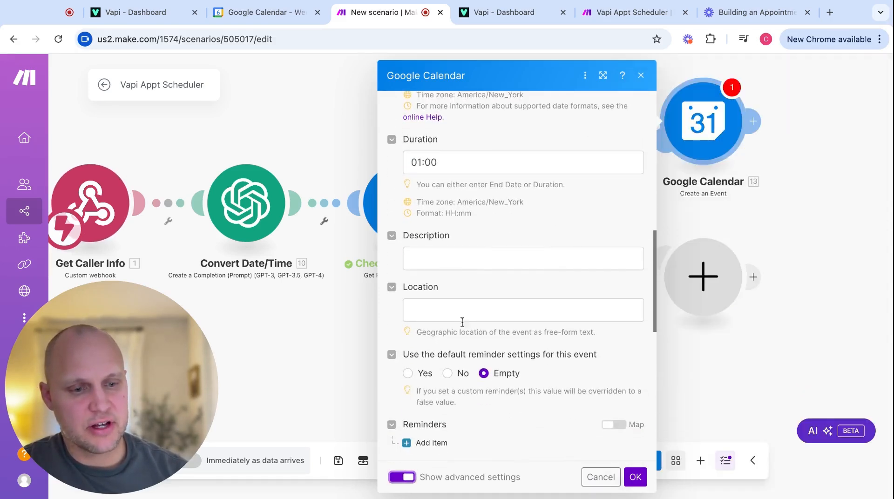
{"action": "left_click", "coordinate": [469, 256]}
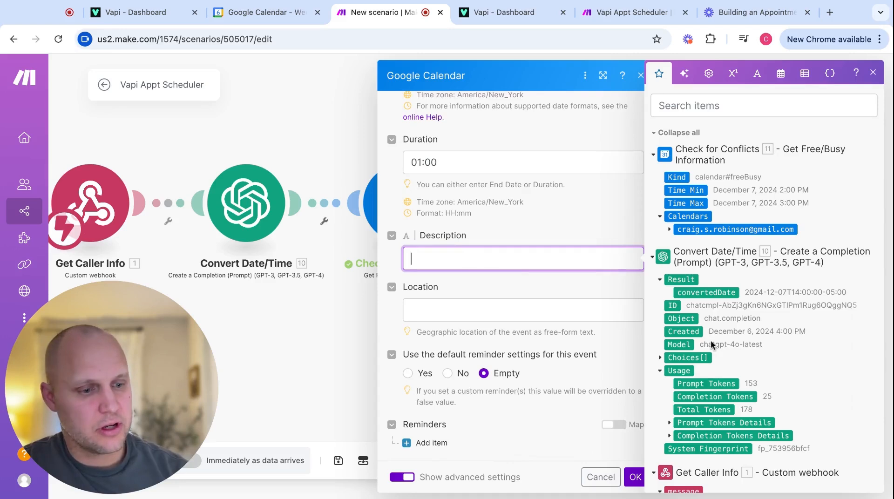
{"action": "scroll", "coordinate": [711, 385], "scroll_direction": "down", "scroll_amount": 3}
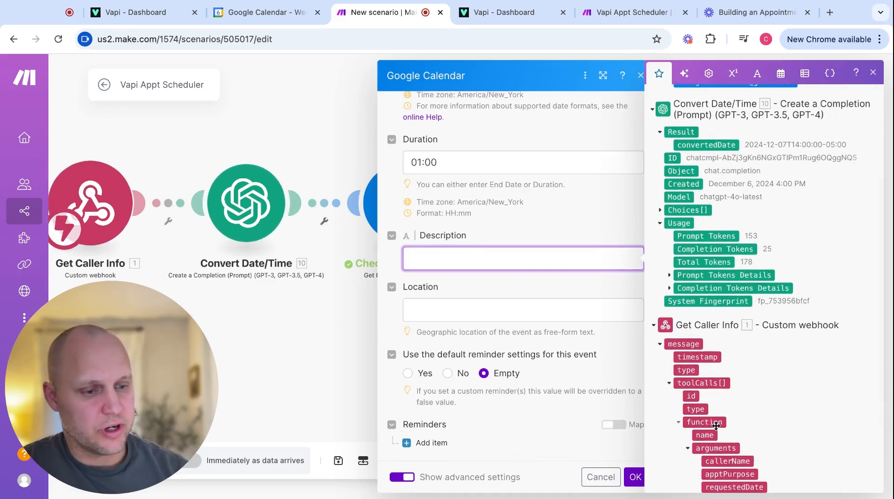
{"action": "scroll", "coordinate": [716, 425], "scroll_direction": "down", "scroll_amount": 2}
{"action": "left_click", "coordinate": [723, 387]}
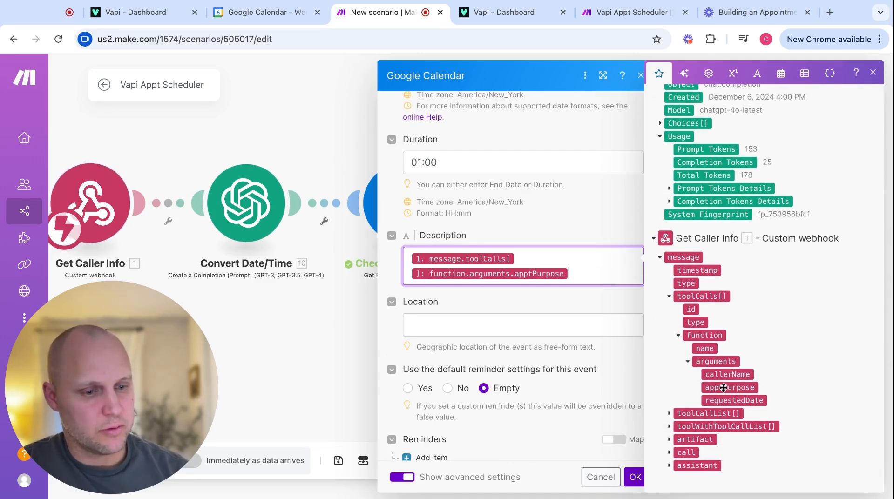
{"action": "scroll", "coordinate": [466, 259], "scroll_direction": "down", "scroll_amount": 7}
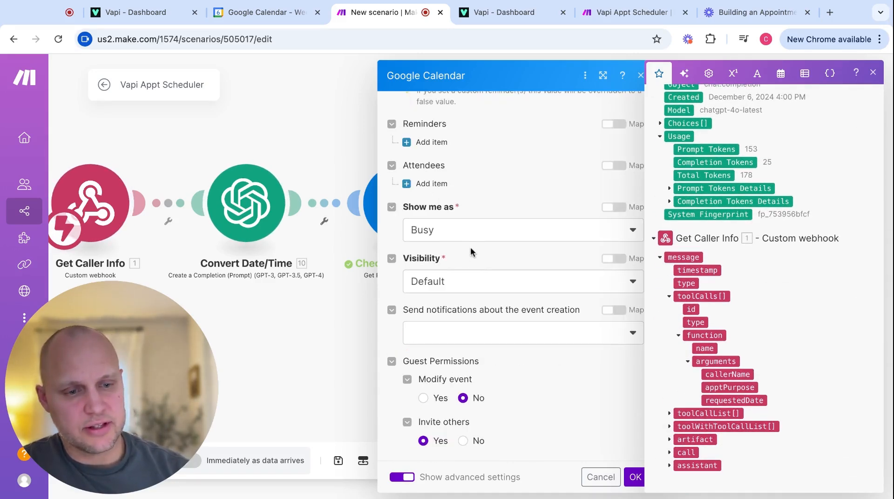
{"action": "scroll", "coordinate": [470, 252], "scroll_direction": "down", "scroll_amount": 2}
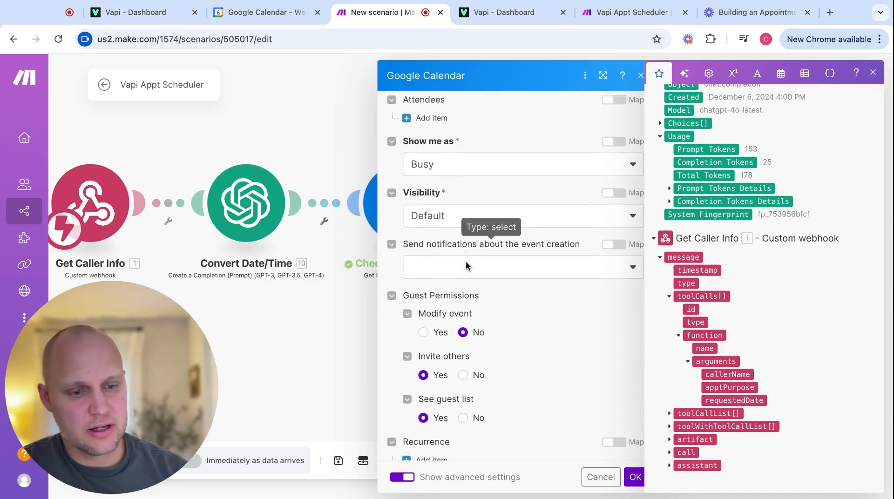
{"action": "scroll", "coordinate": [466, 261], "scroll_direction": "up", "scroll_amount": 4}
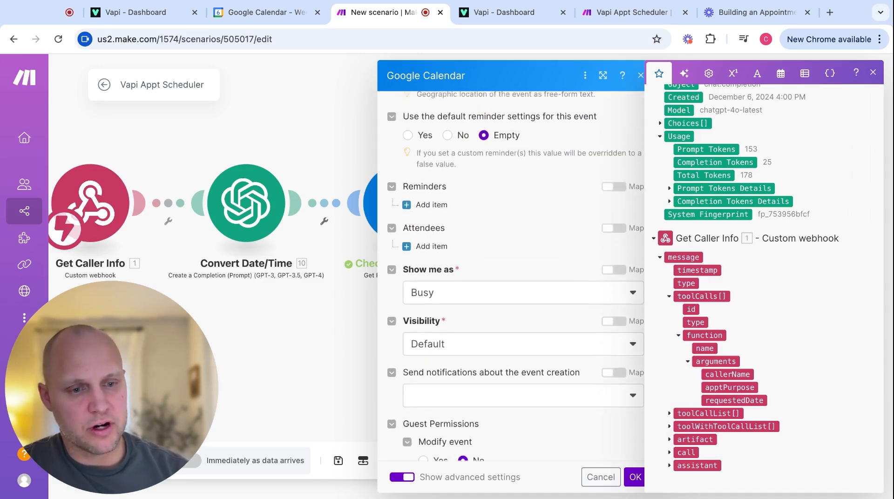
{"action": "scroll", "coordinate": [429, 259], "scroll_direction": "down", "scroll_amount": 4}
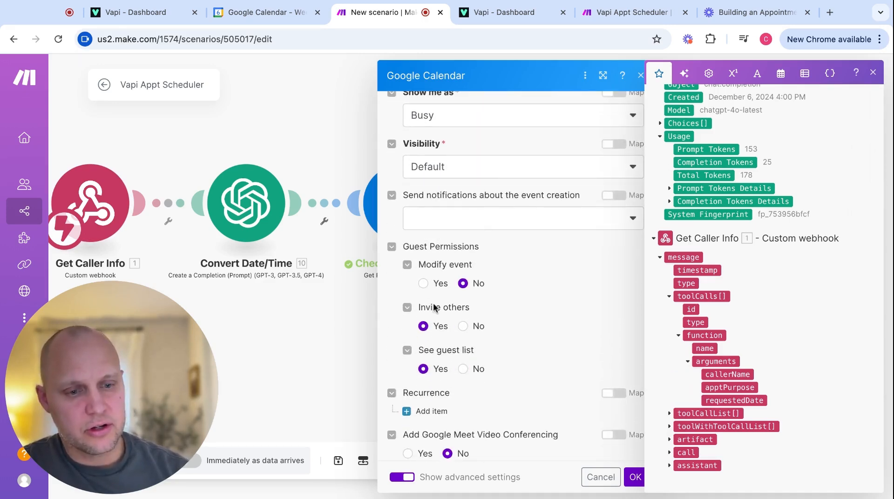
{"action": "scroll", "coordinate": [461, 344], "scroll_direction": "down", "scroll_amount": 1}
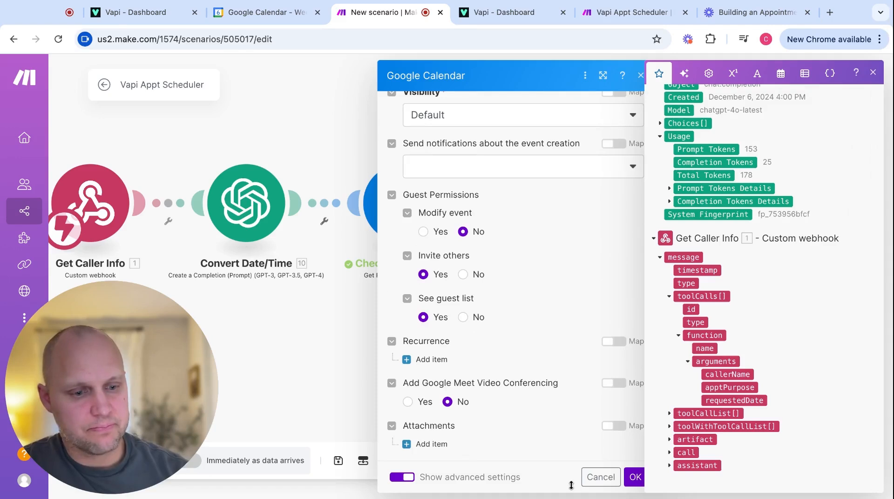
{"action": "left_click", "coordinate": [601, 477]}
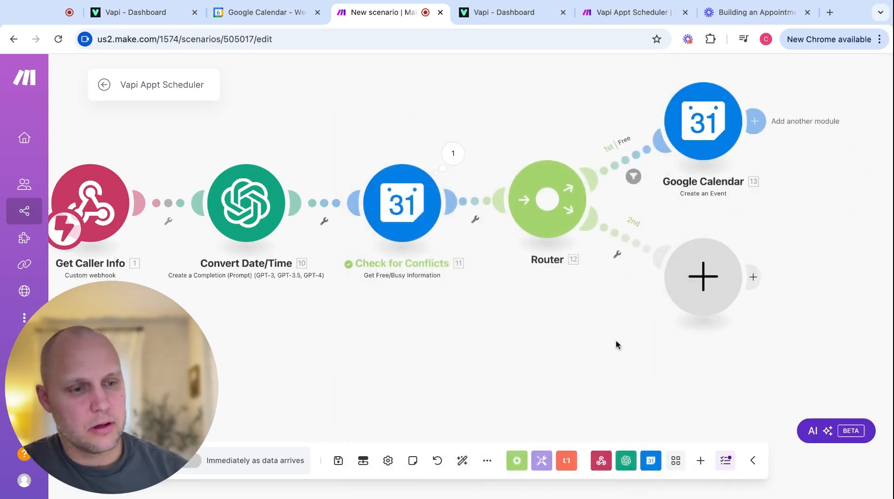
Run the Create an Event module alone, pasting a test convertedDate value.
{"action": "right_click", "coordinate": [699, 135]}
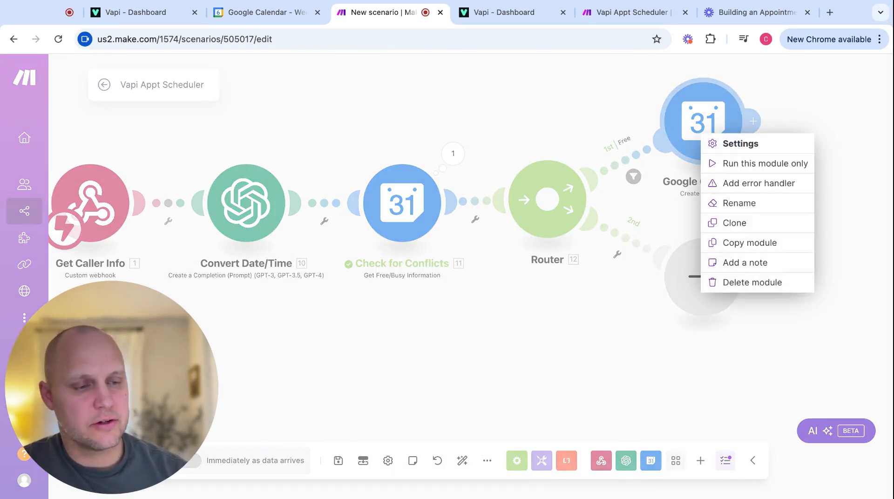
{"action": "left_click", "coordinate": [265, 12]}
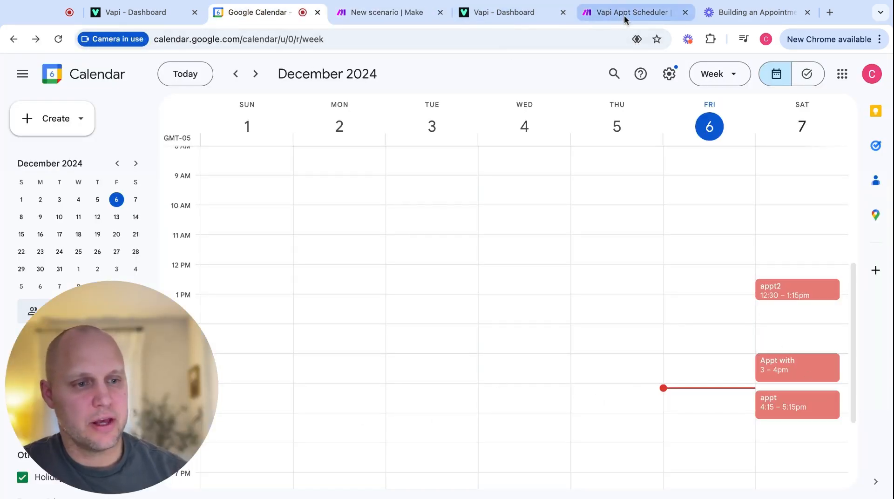
{"action": "left_click", "coordinate": [386, 12]}
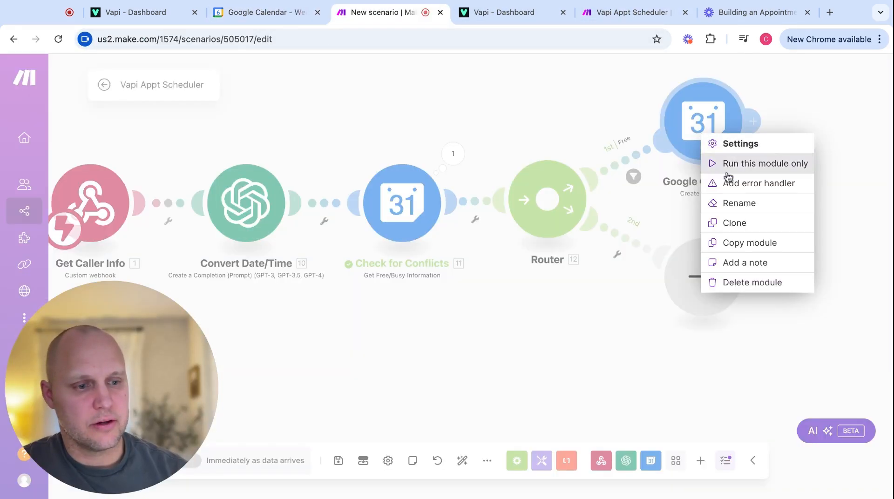
{"action": "left_click", "coordinate": [728, 164]}
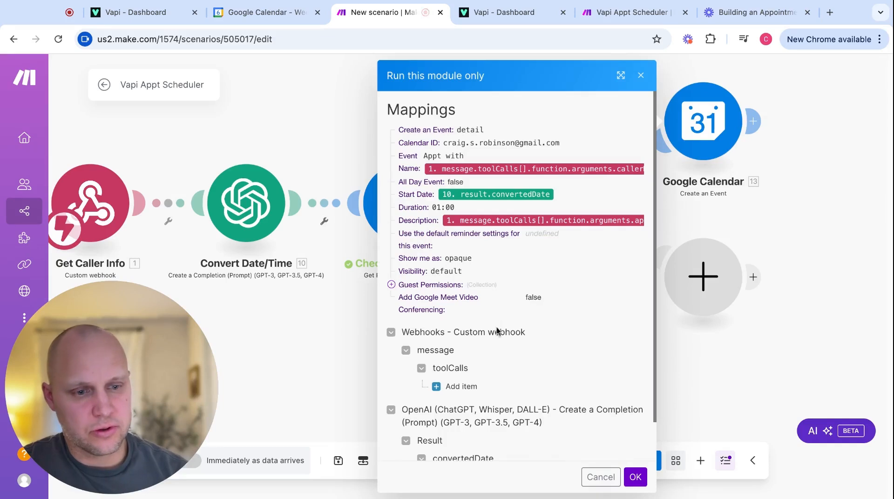
{"action": "scroll", "coordinate": [482, 347], "scroll_direction": "down", "scroll_amount": 2}
{"action": "left_click", "coordinate": [460, 436]}
{"action": "type", "text": "2024-12-07T14:00:00-05:00"}
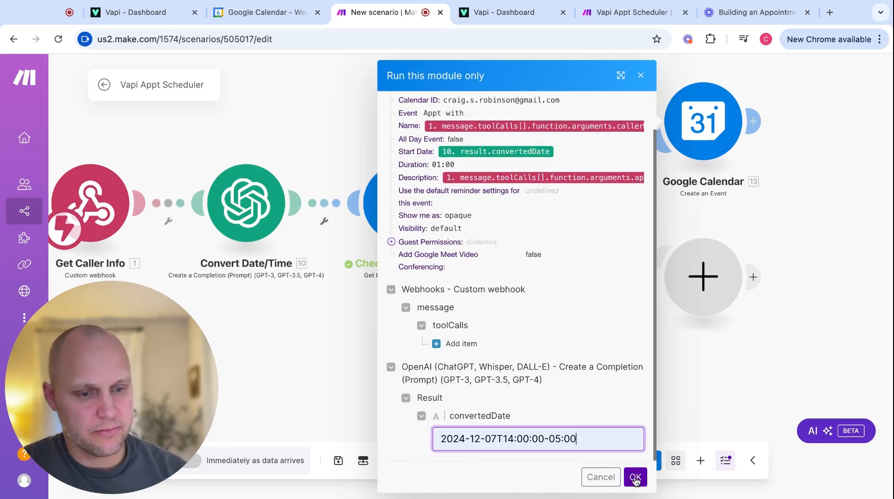
Add a test tool call with a caller name and 'Consu', then run the module.
{"action": "left_click", "coordinate": [462, 344]}
{"action": "scroll", "coordinate": [457, 383], "scroll_direction": "down", "scroll_amount": 8}
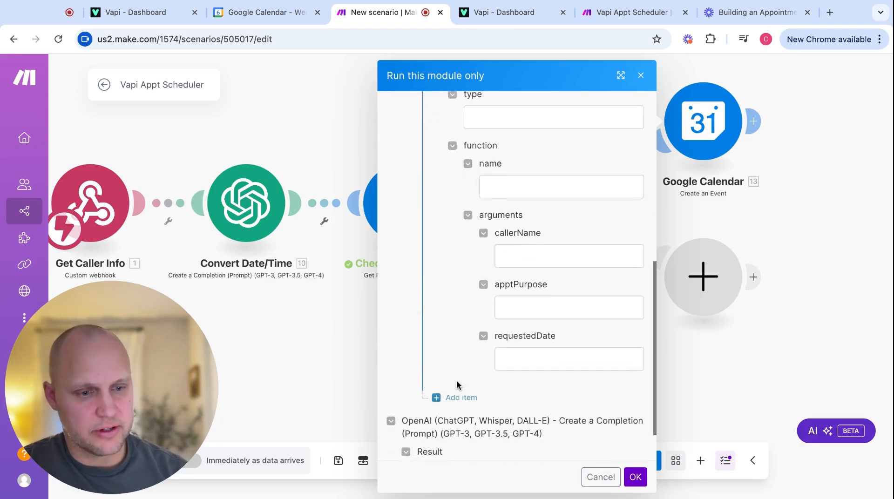
{"action": "left_click", "coordinate": [549, 255]}
{"action": "type", "text": "Jane"}
{"action": "left_click", "coordinate": [527, 356]}
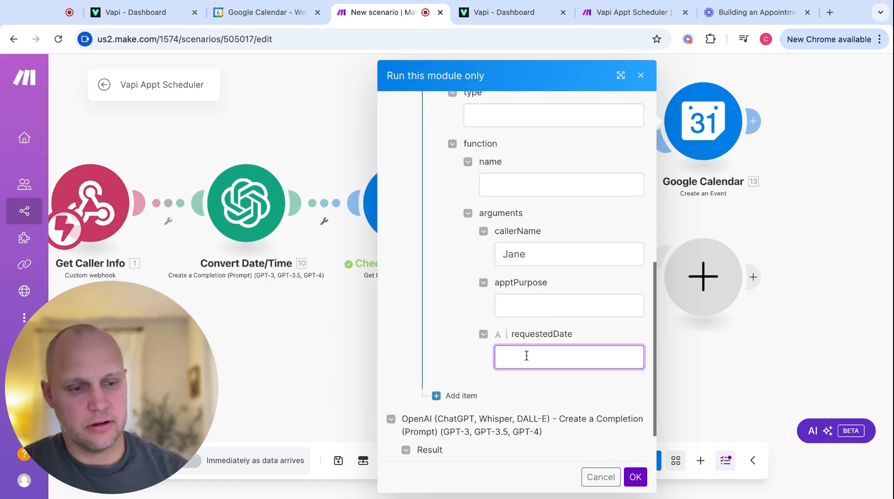
{"action": "type", "text": "Consult"}
{"action": "left_click", "coordinate": [635, 477]}
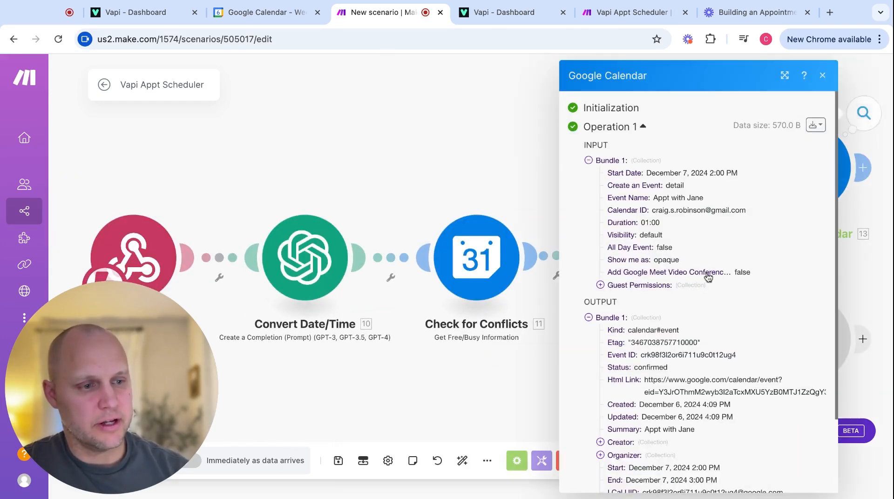
Verify the new December 7 2:00 PM appointment in Google Calendar.
{"action": "scroll", "coordinate": [652, 325], "scroll_direction": "down", "scroll_amount": 2}
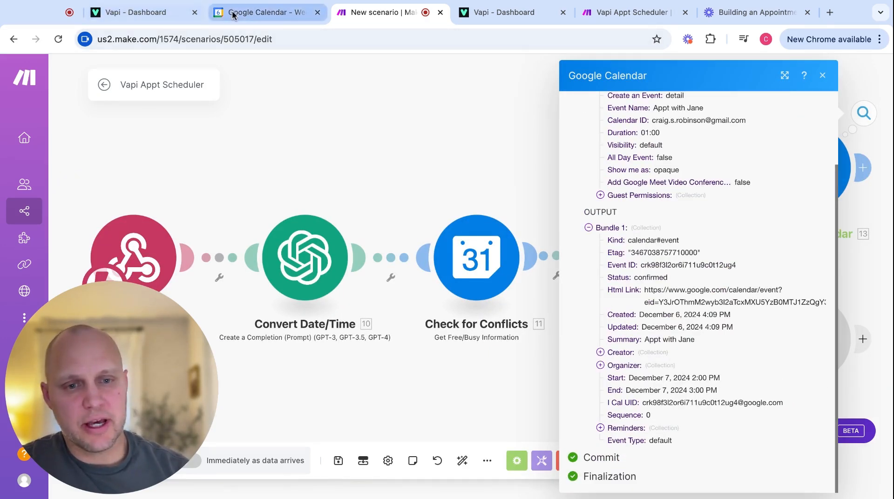
{"action": "left_click", "coordinate": [247, 13]}
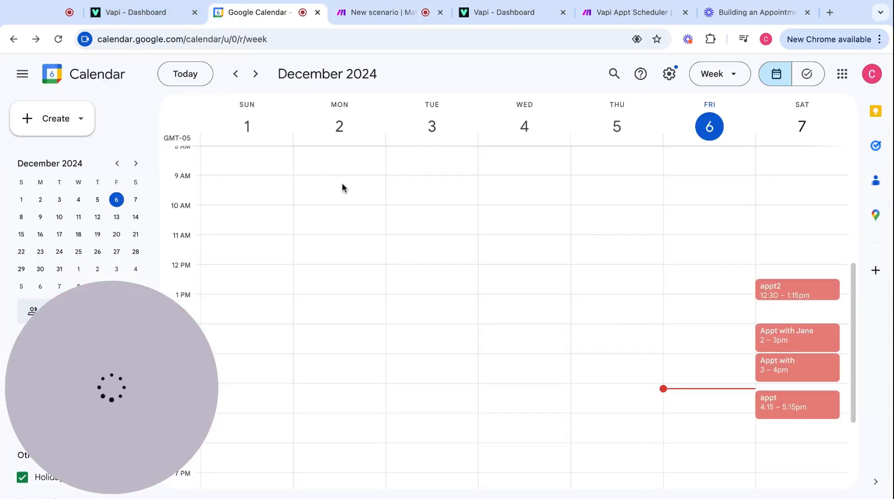
{"action": "left_click", "coordinate": [806, 341]}
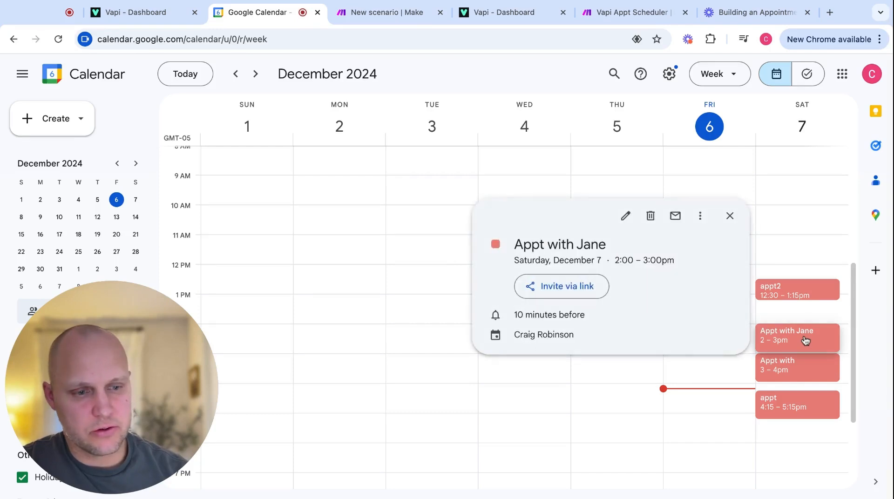
{"action": "left_click", "coordinate": [573, 186]}
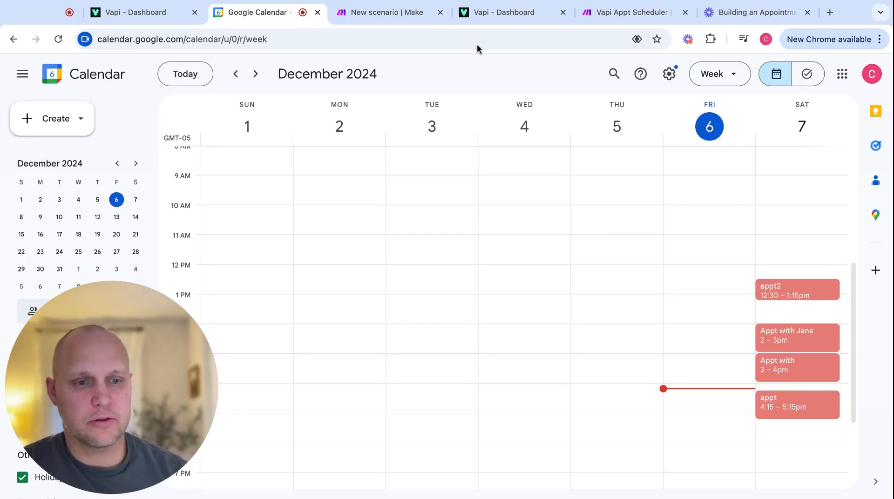
Close the run output and add an empty module after the Create an Event step.
{"action": "left_click", "coordinate": [399, 14]}
{"action": "left_click", "coordinate": [517, 142]}
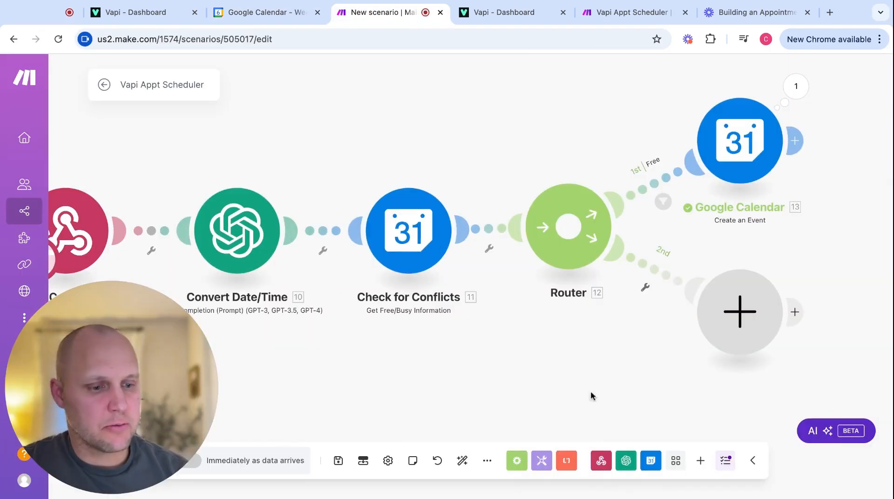
{"action": "scroll", "coordinate": [580, 398], "scroll_direction": "down", "scroll_amount": 1}
{"action": "scroll", "coordinate": [610, 370], "scroll_direction": "down", "scroll_amount": 1}
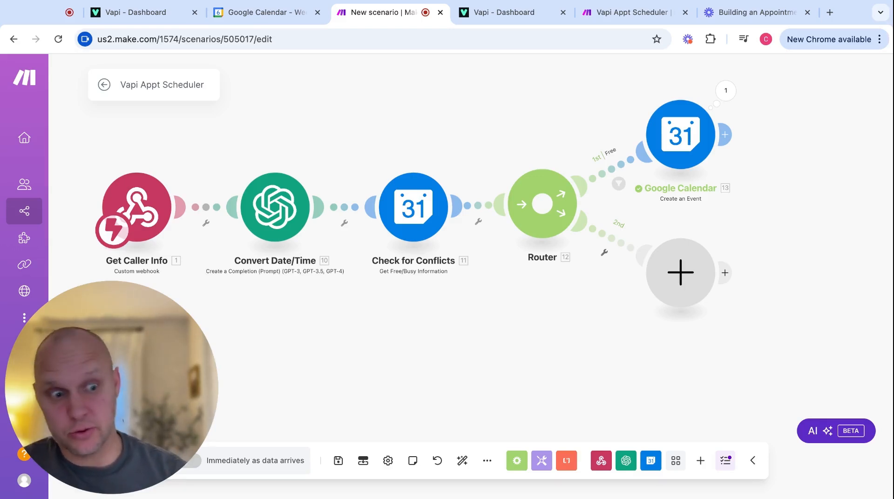
{"action": "left_click", "coordinate": [728, 143]}
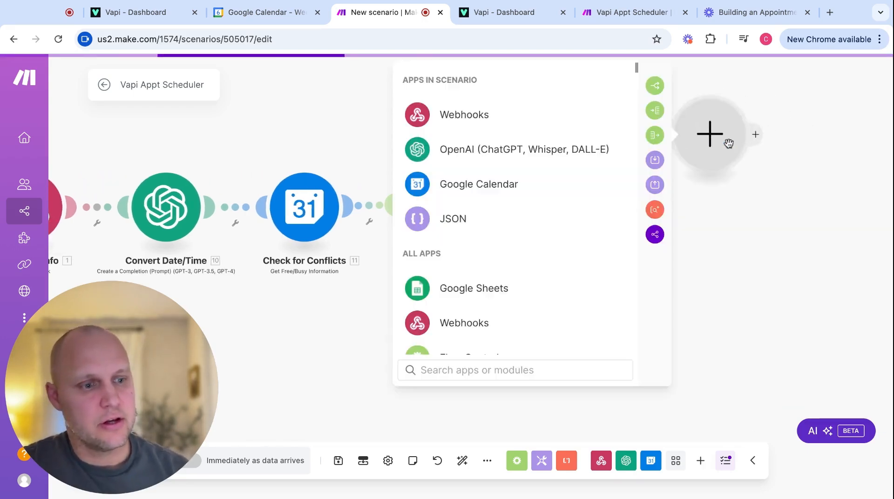
Add a Webhook response with status 200 and body 'The appointment was successfully scheduled for the requested date and time.'.
{"action": "left_click", "coordinate": [466, 122]}
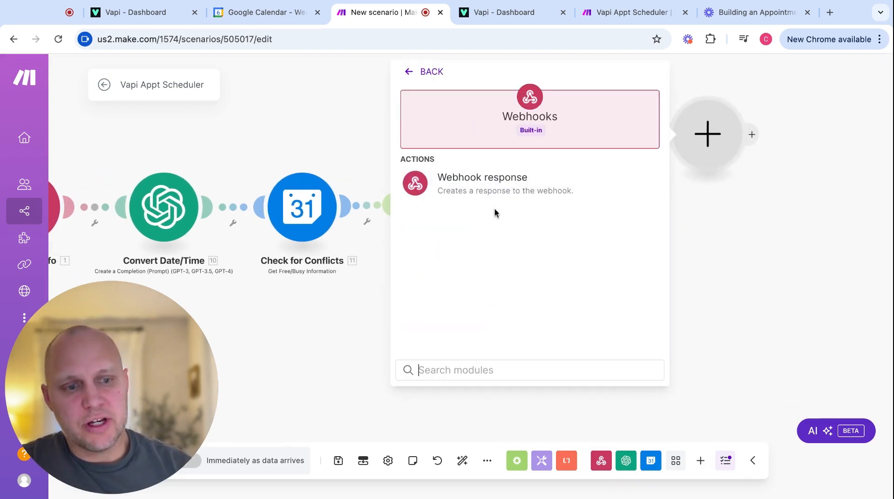
{"action": "left_click", "coordinate": [482, 181]}
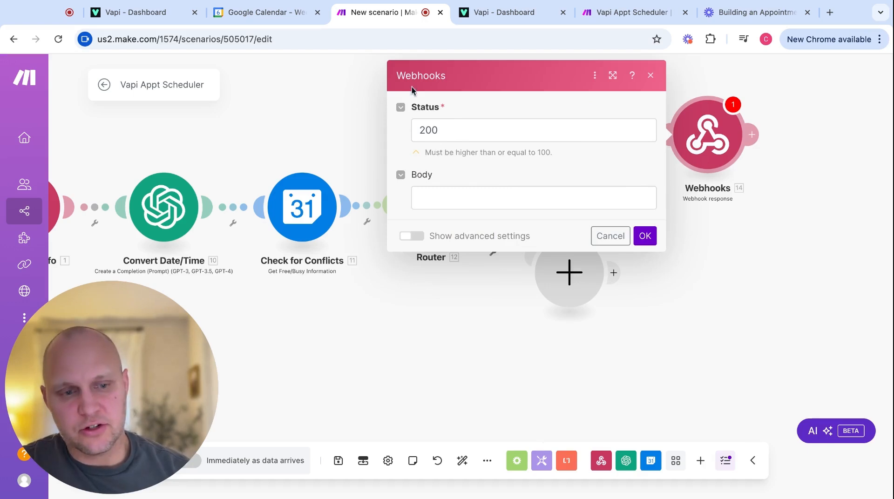
{"action": "left_click", "coordinate": [451, 198]}
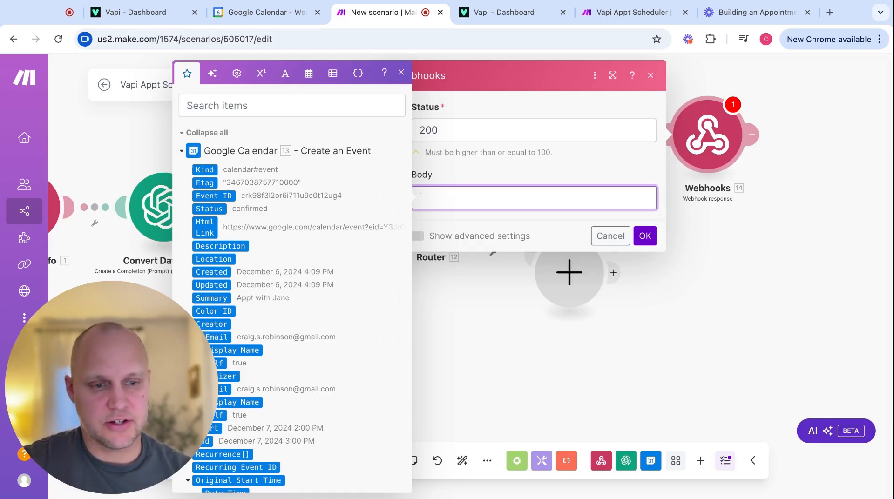
{"action": "type", "text": "The appointment was succes"}
{"action": "type", "text": "sfully scheduled for the requested date and time."}
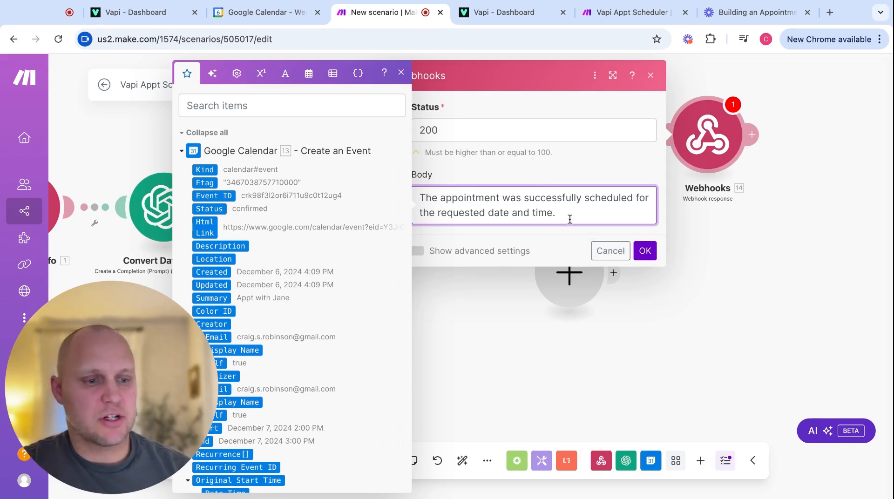
{"action": "left_click", "coordinate": [645, 254]}
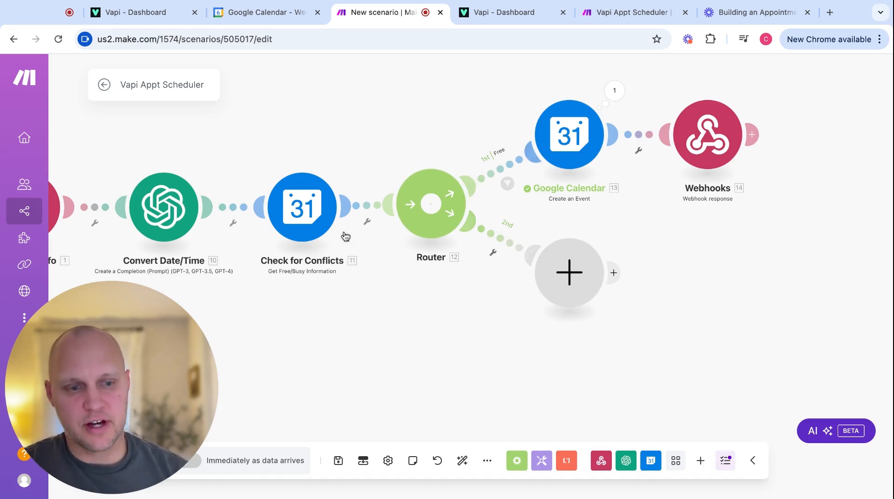
Label the router's second route 'Busy', make it the fallback route, and add an empty module.
{"action": "left_click", "coordinate": [502, 241]}
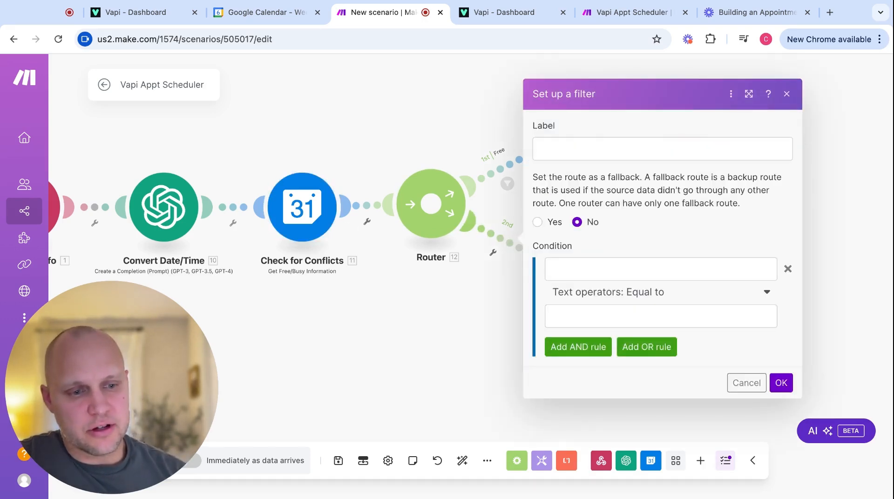
{"action": "left_click", "coordinate": [577, 147]}
{"action": "type", "text": "Busy"}
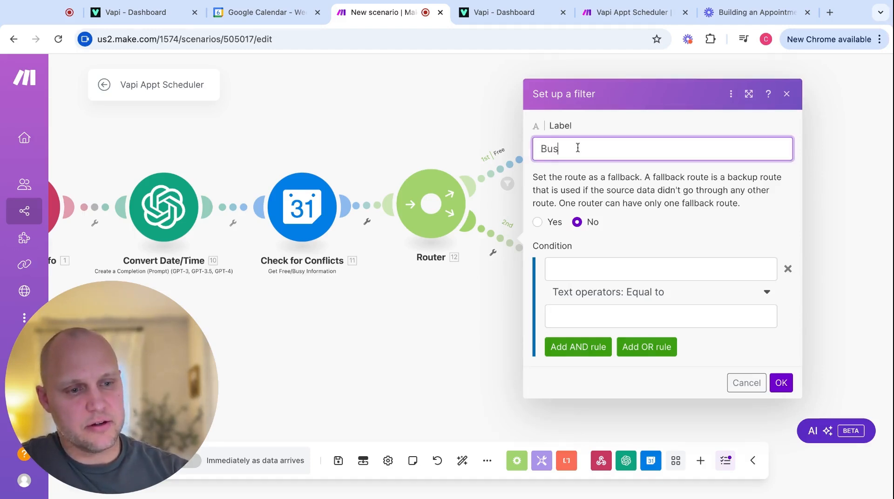
{"action": "left_click", "coordinate": [622, 231]}
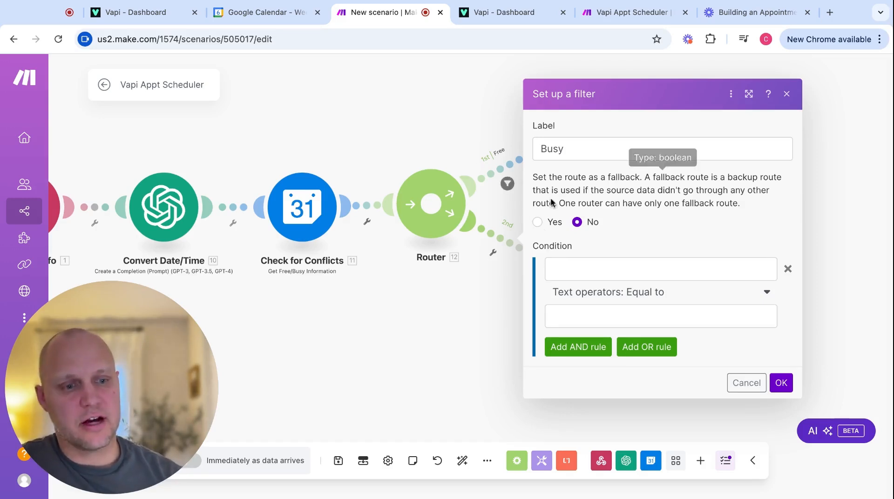
{"action": "left_click", "coordinate": [537, 222]}
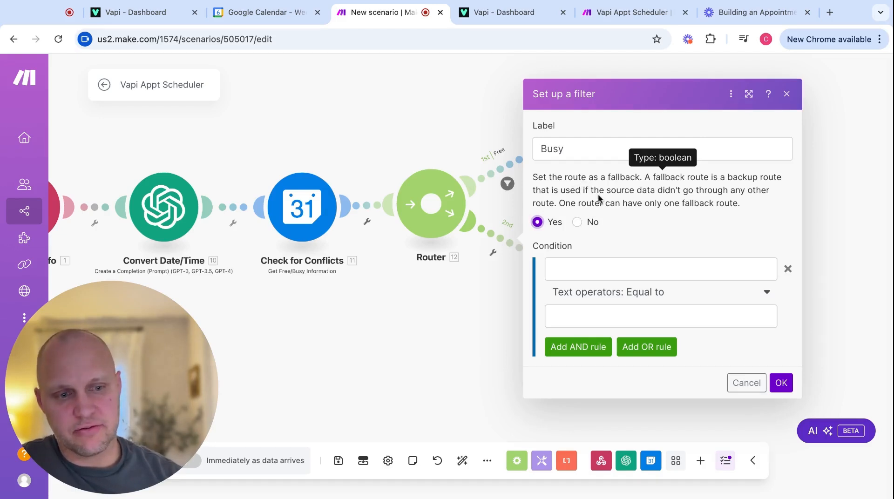
{"action": "left_click", "coordinate": [780, 382]}
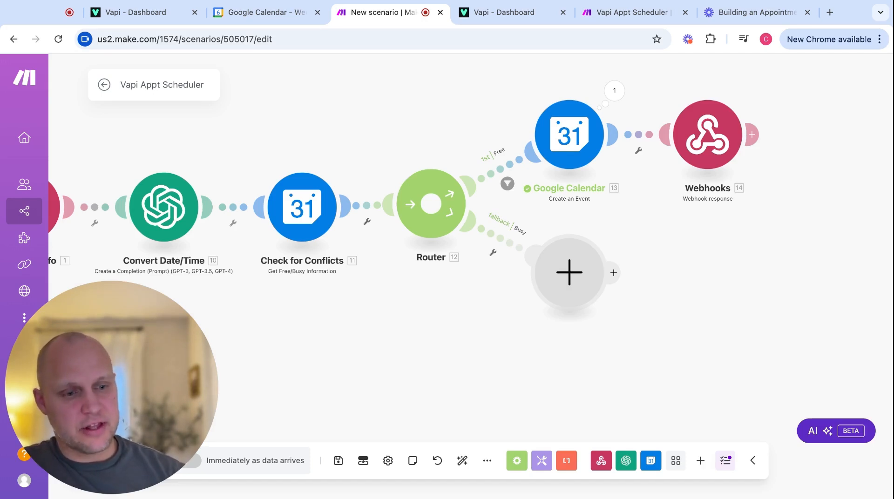
{"action": "left_click", "coordinate": [569, 273]}
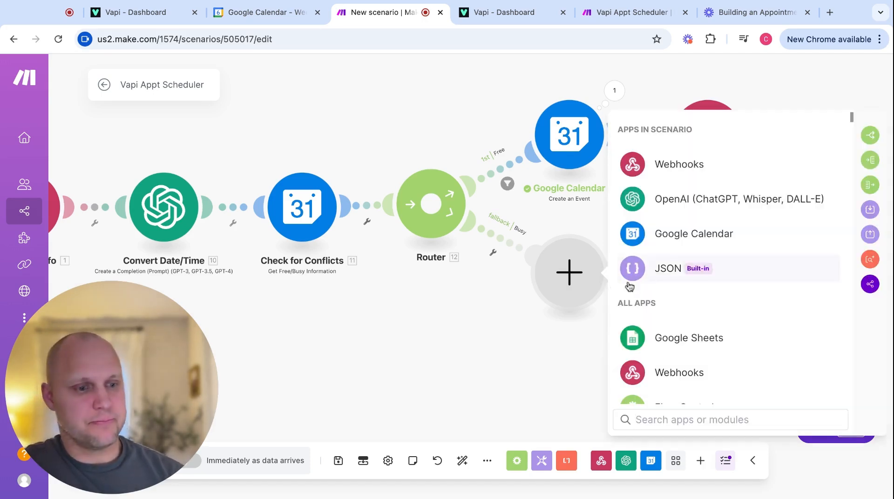
Put a Google Calendar Get Free/Busy Information module on the Busy route.
{"action": "left_click", "coordinate": [683, 233]}
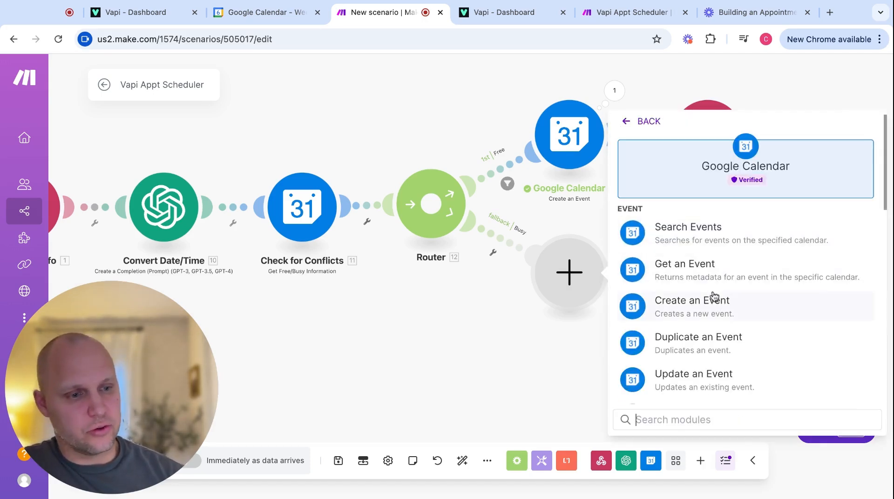
{"action": "scroll", "coordinate": [714, 295], "scroll_direction": "down", "scroll_amount": 10}
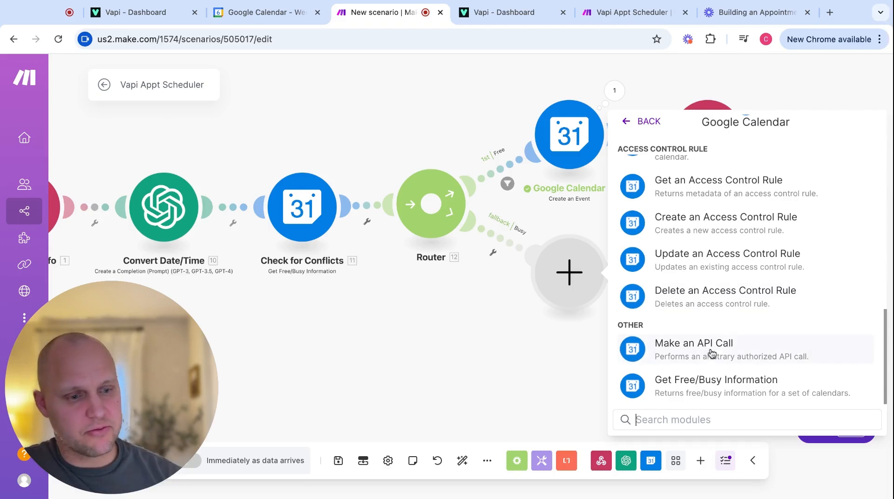
{"action": "left_click", "coordinate": [707, 389]}
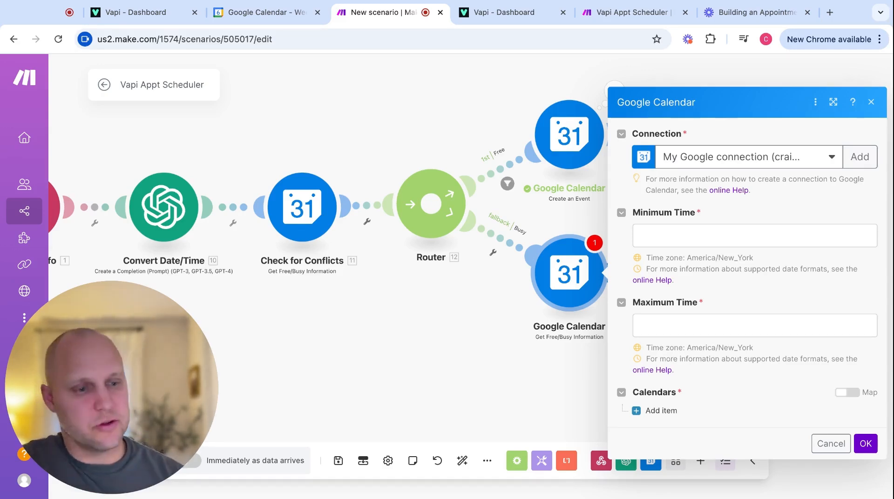
{"action": "left_click", "coordinate": [676, 237]}
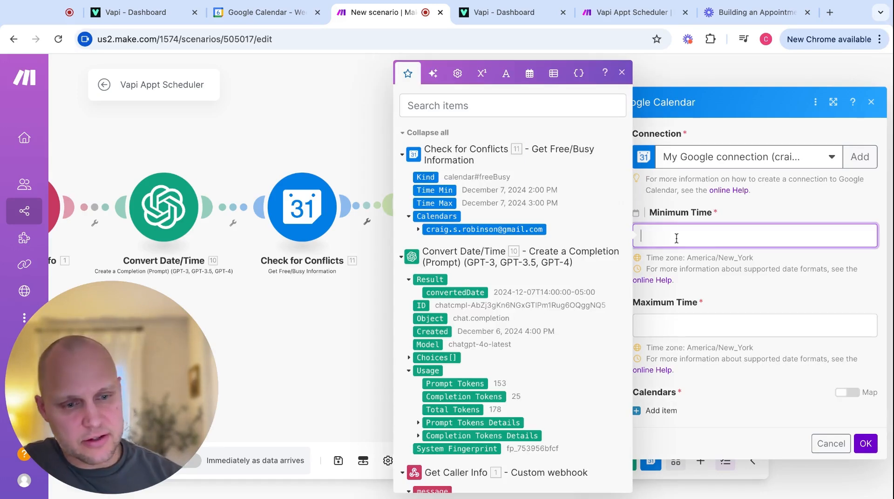
Set Minimum Time to setHour(parseDate(convertedDate; YYYY-MM-DD); 9).
{"action": "left_click", "coordinate": [472, 293]}
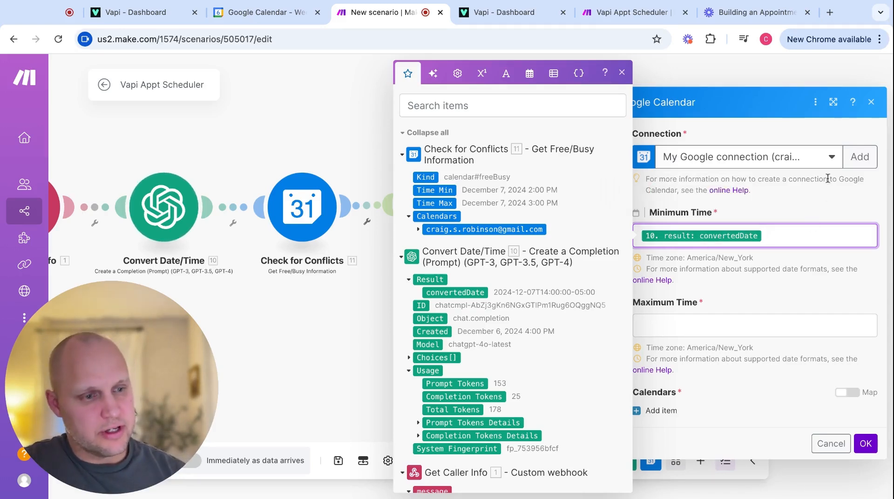
{"action": "left_click", "coordinate": [529, 74]}
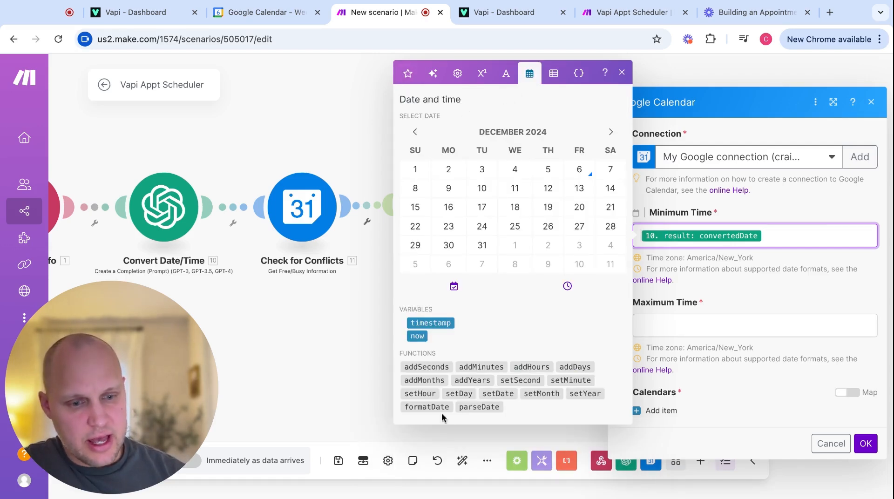
{"action": "left_click", "coordinate": [483, 411]}
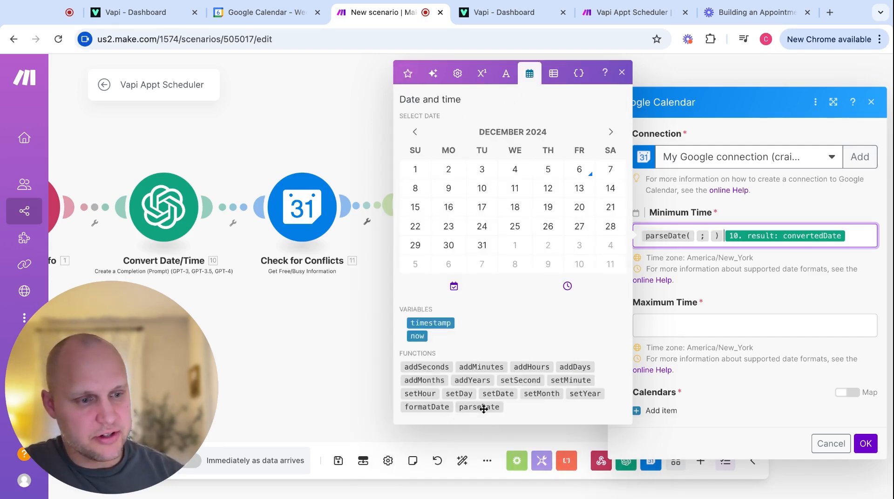
{"action": "left_click_drag", "start_coordinate": [778, 235], "coordinate": [768, 236]}
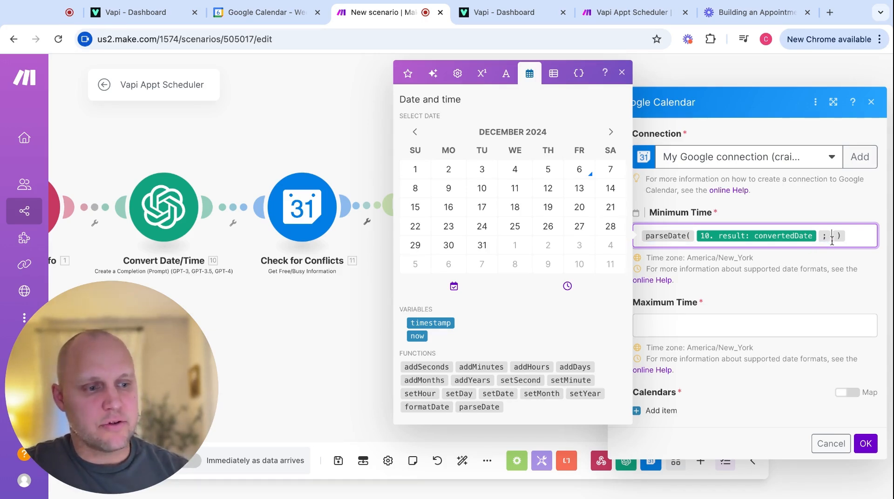
{"action": "type", "text": "YYYY"}
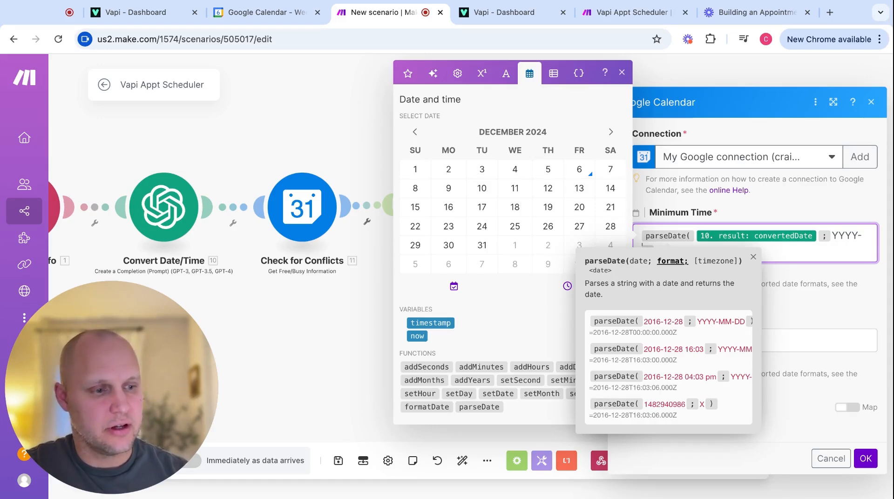
{"action": "type", "text": "-MM"}
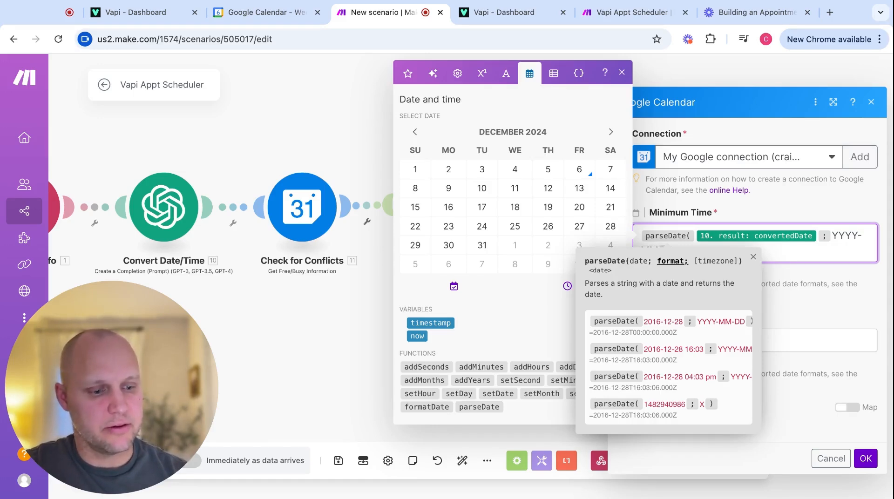
{"action": "type", "text": "-DD"}
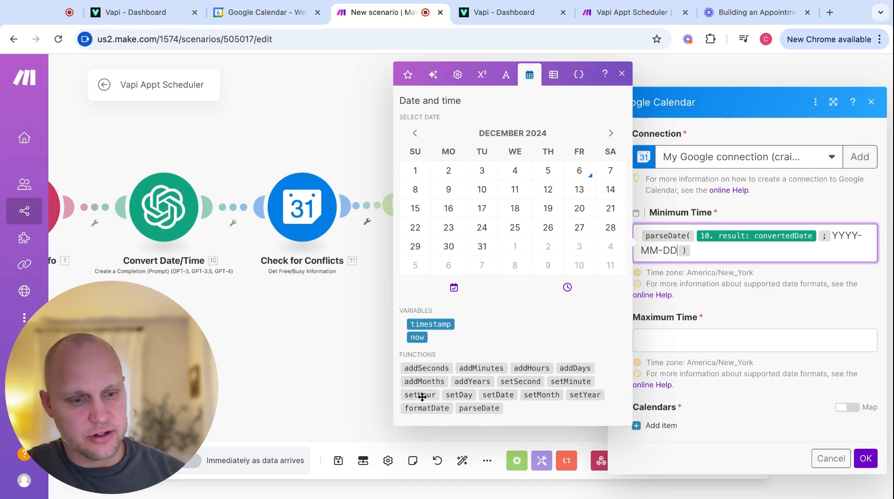
{"action": "mouse_move", "coordinate": [424, 395]}
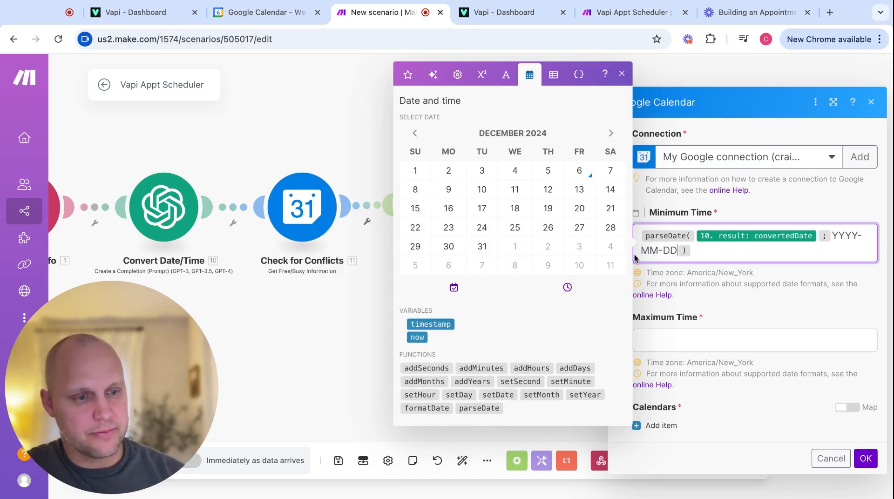
{"action": "left_click", "coordinate": [640, 235]}
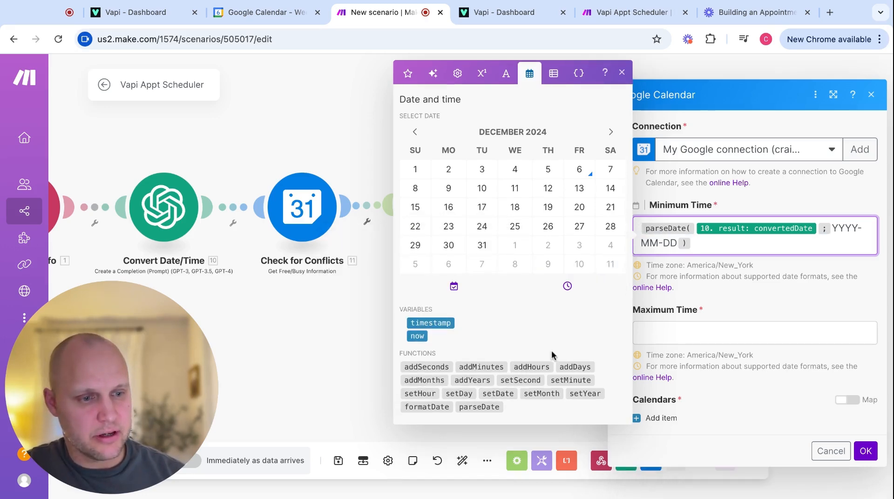
{"action": "left_click", "coordinate": [428, 397]}
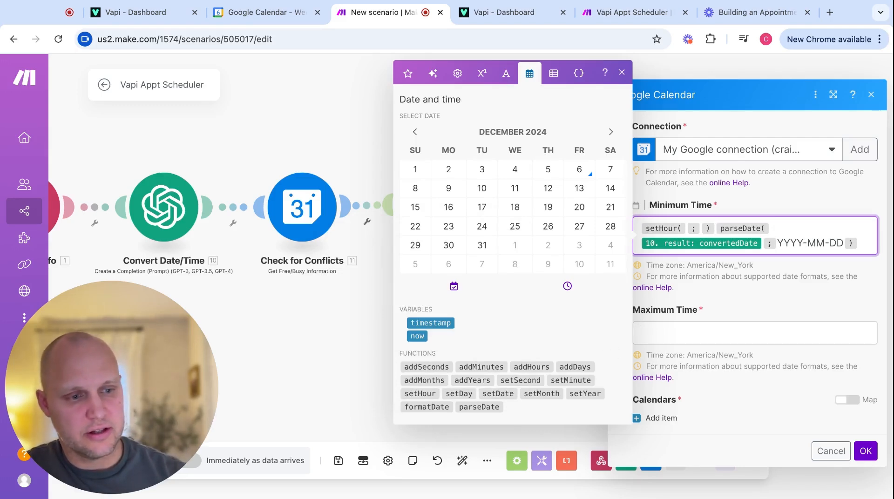
{"action": "key", "text": "BackSpace"}
{"action": "key", "text": "BackSpace"}
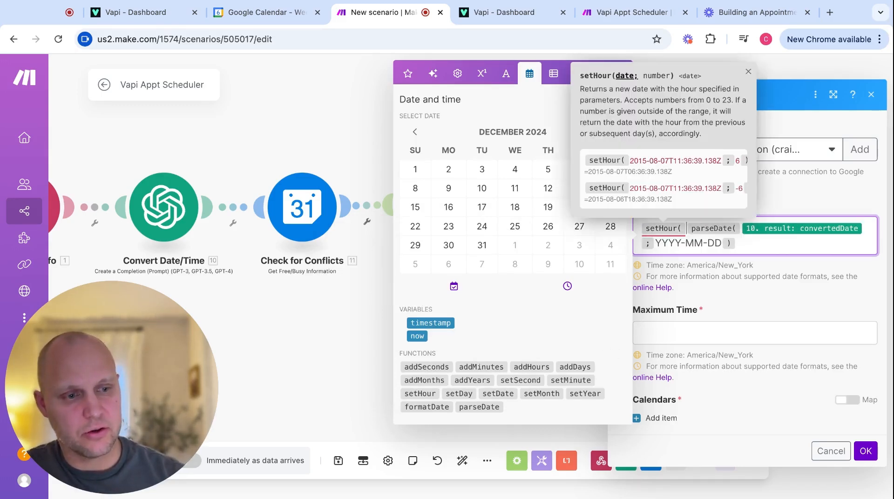
{"action": "left_click", "coordinate": [738, 235]}
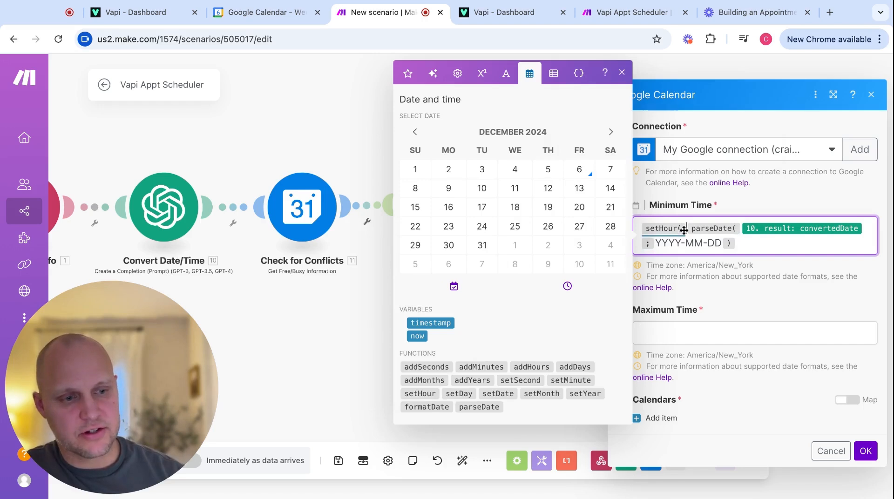
{"action": "left_click", "coordinate": [745, 245]}
{"action": "type", "text": "; "}
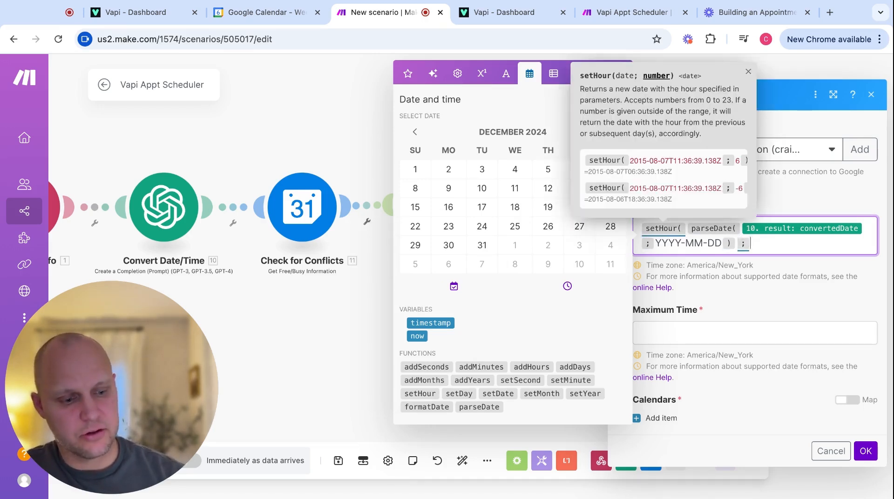
{"action": "type", "text": "9 "}
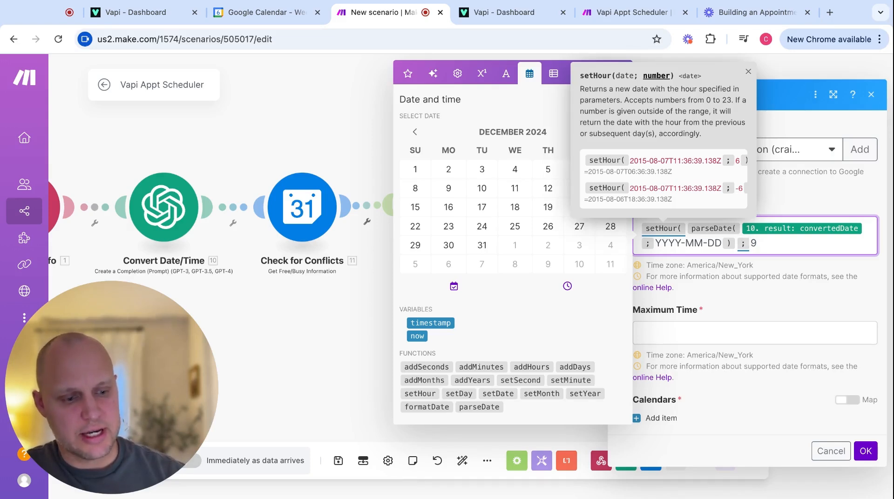
{"action": "type", "text": ")"}
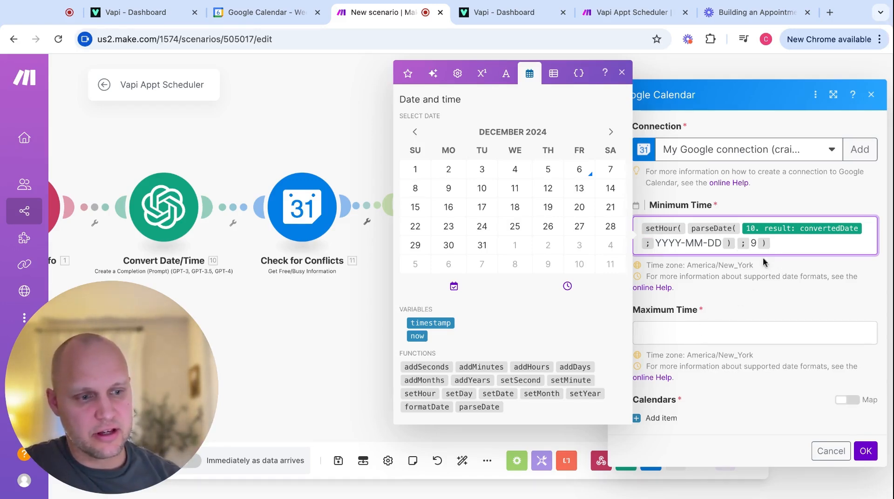
Copy the formula into Maximum Time with hour 17 and add a calendar to check.
{"action": "double_click", "coordinate": [775, 242]}
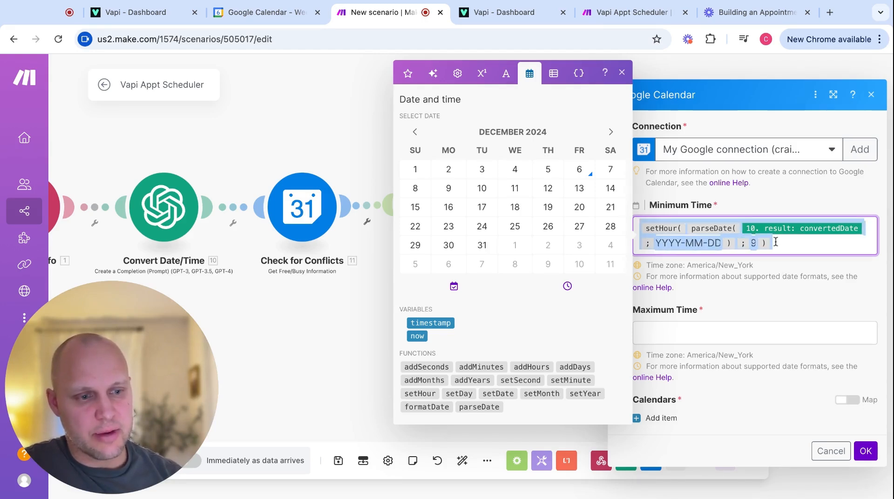
{"action": "left_click", "coordinate": [697, 334]}
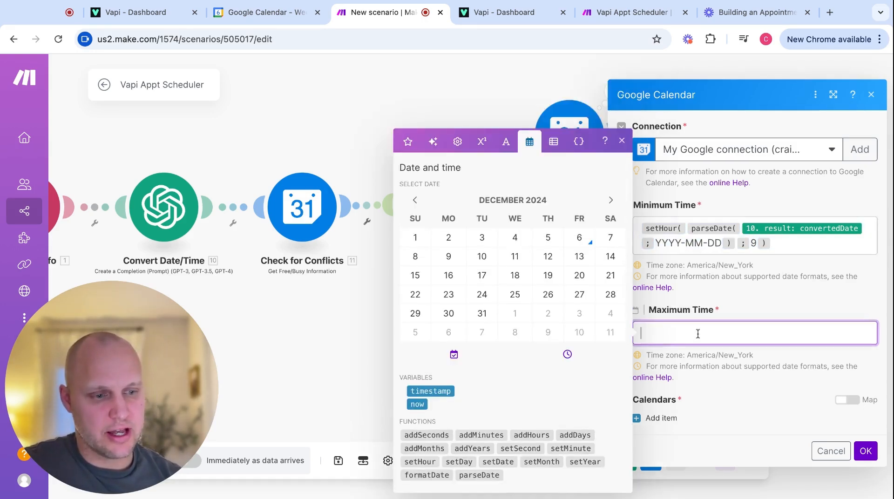
{"action": "type", "text": "setHour( parseDate( 10. result: convertedDate ; YYYY-MM-DD ) ; 9 )"}
{"action": "left_click", "coordinate": [758, 343]}
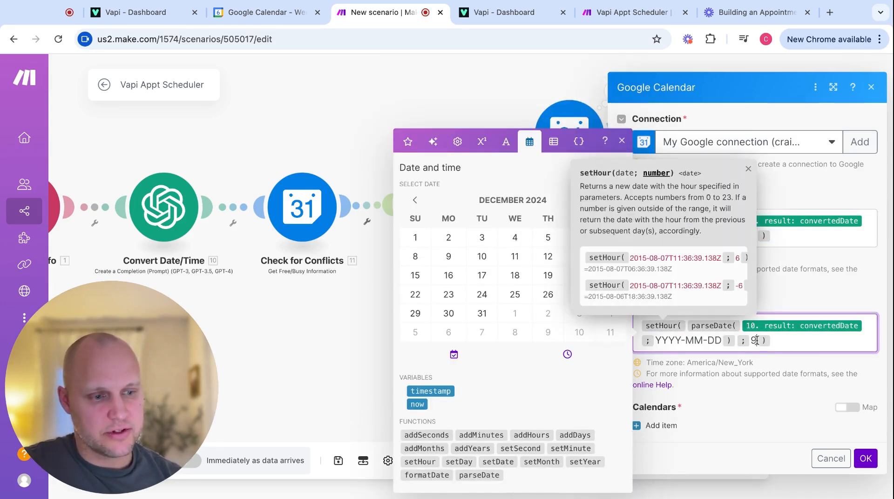
{"action": "key", "text": "BackSpace"}
{"action": "type", "text": "17"}
{"action": "left_click", "coordinate": [672, 425]}
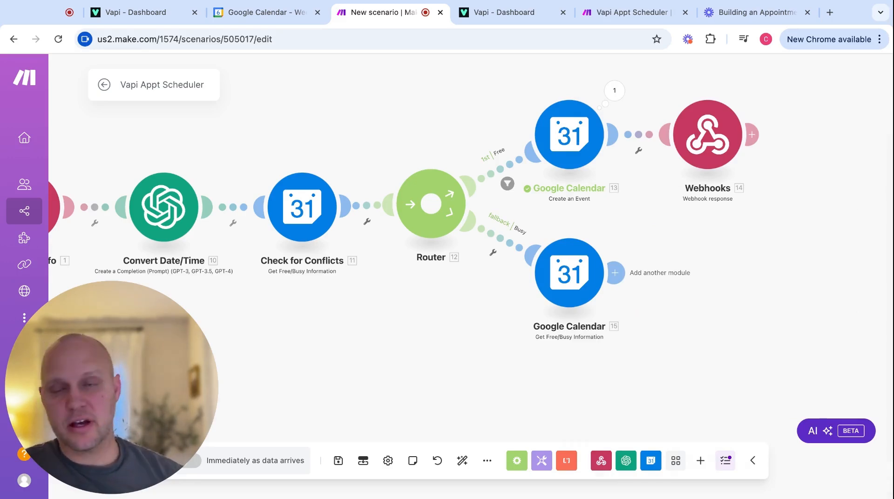
{"action": "right_click", "coordinate": [577, 286]}
Test-run the free/busy module with a sample converted date and expand its three busy periods.
{"action": "left_click", "coordinate": [631, 315]}
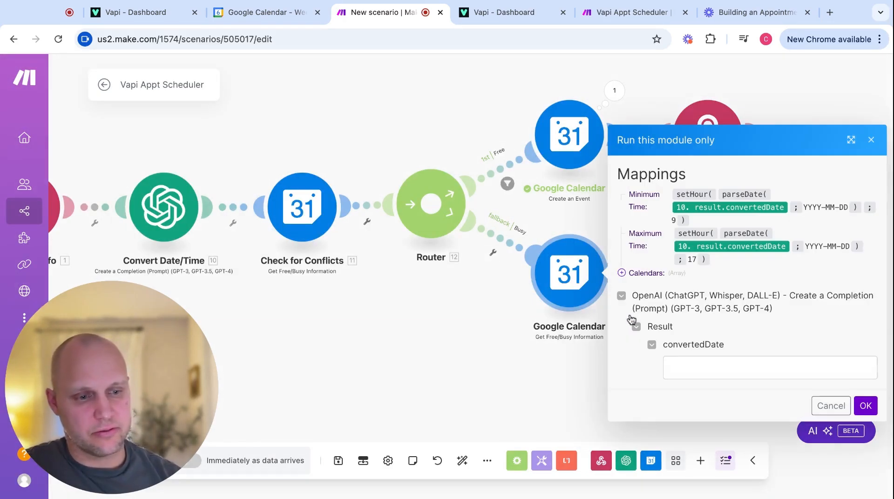
{"action": "left_click", "coordinate": [696, 366]}
{"action": "type", "text": "2024-12-07T14:00:00-05:00"}
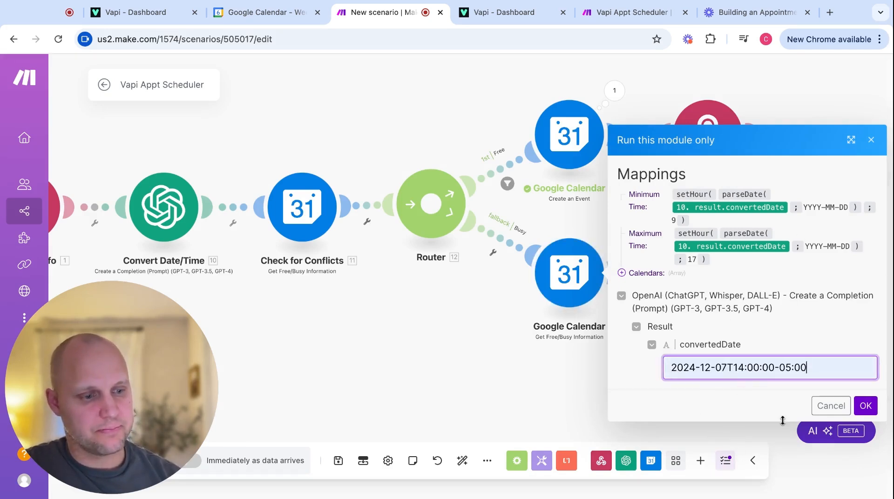
{"action": "left_click", "coordinate": [865, 405]}
{"action": "left_click", "coordinate": [462, 367]}
{"action": "left_click", "coordinate": [474, 374]}
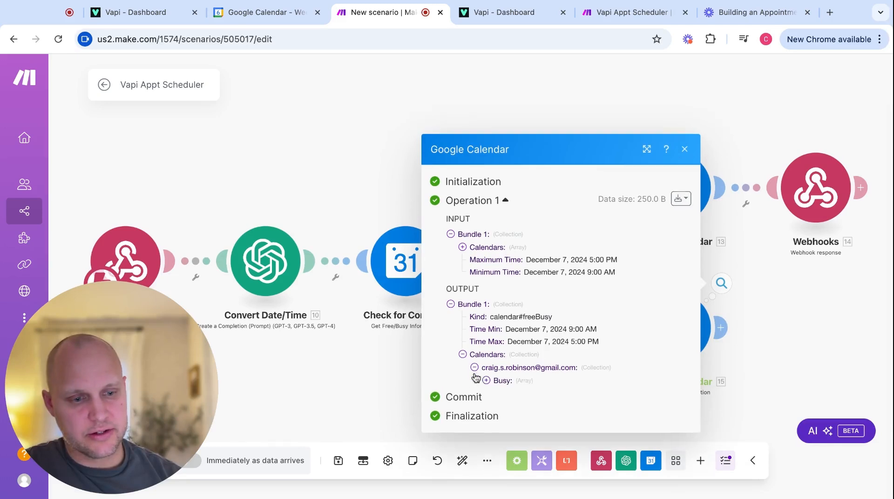
{"action": "left_click", "coordinate": [486, 377]}
{"action": "left_click", "coordinate": [498, 374]}
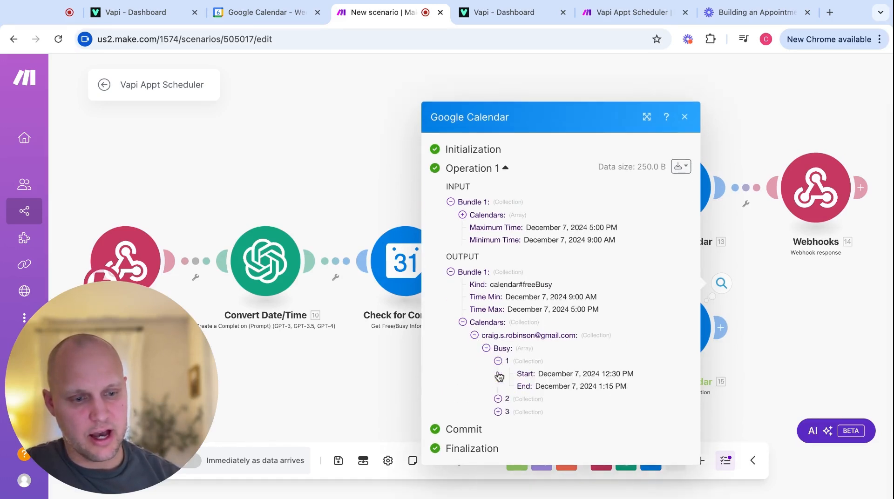
{"action": "left_click", "coordinate": [498, 399]}
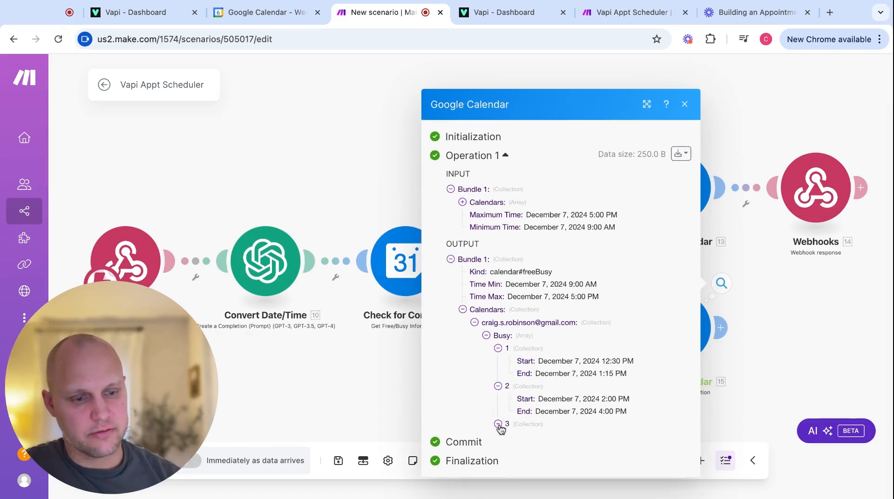
{"action": "left_click", "coordinate": [498, 425]}
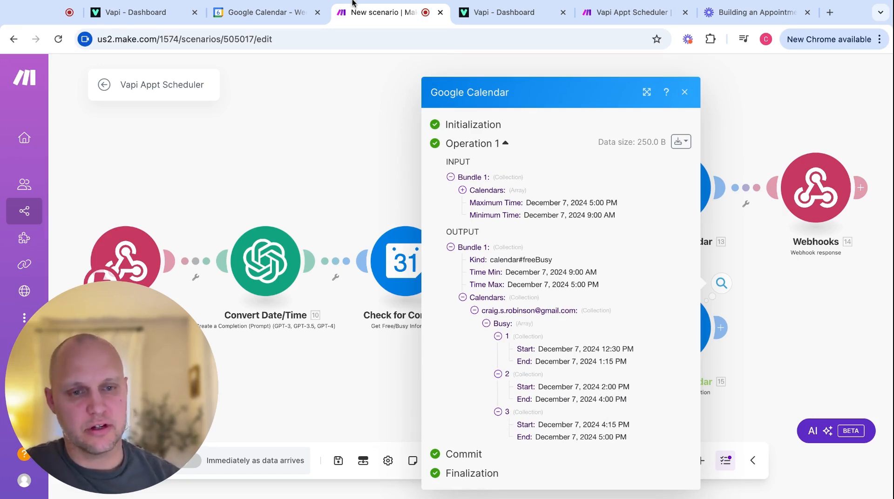
Compare the busy times against Google Calendar, then close the output details.
{"action": "left_click", "coordinate": [266, 13]}
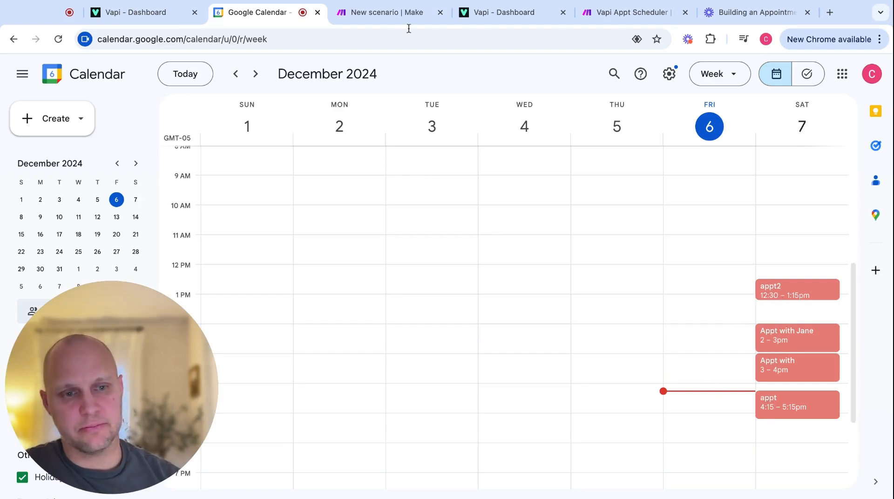
{"action": "left_click", "coordinate": [391, 13]}
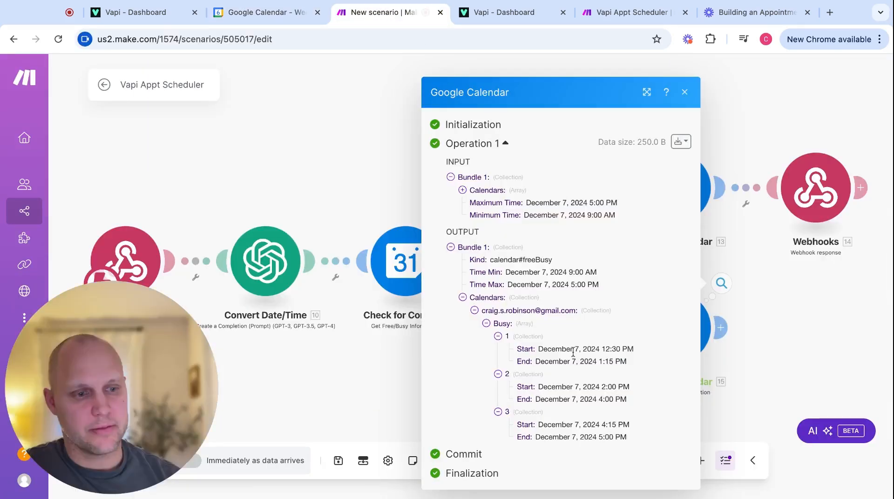
{"action": "left_click", "coordinate": [777, 357]}
{"action": "scroll", "coordinate": [787, 349], "scroll_direction": "down", "scroll_amount": 3}
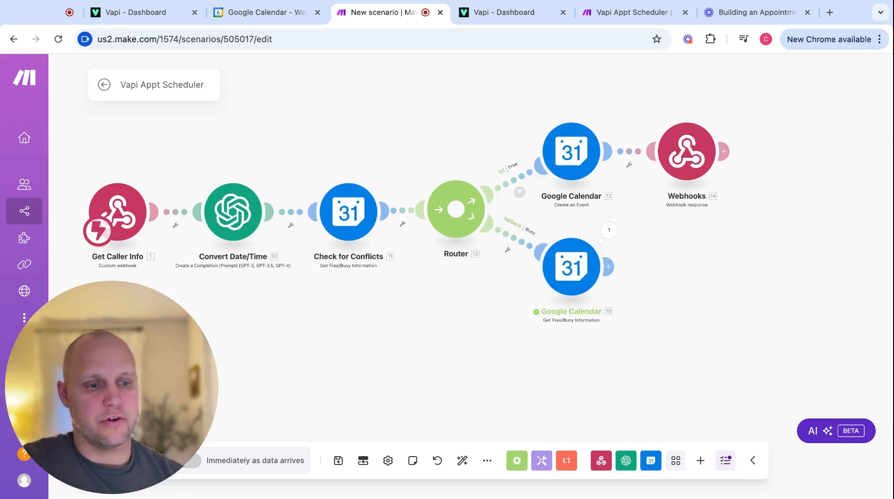
Add a JSON Transform to JSON module with the calendar's Busy array mapped into Object.
{"action": "left_click", "coordinate": [611, 267]}
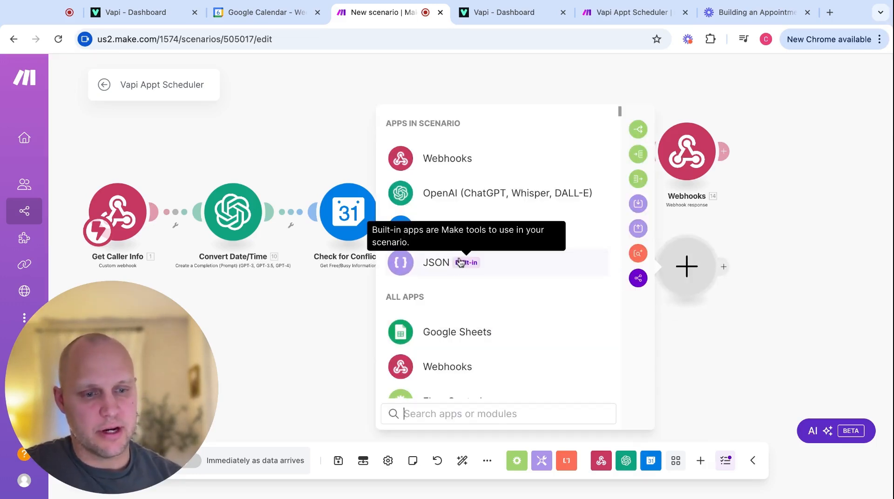
{"action": "left_click", "coordinate": [446, 266]}
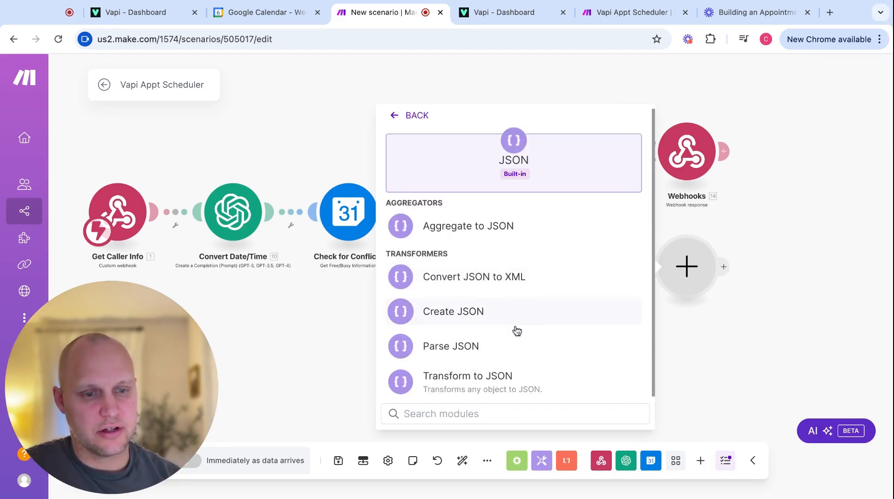
{"action": "left_click", "coordinate": [462, 378]}
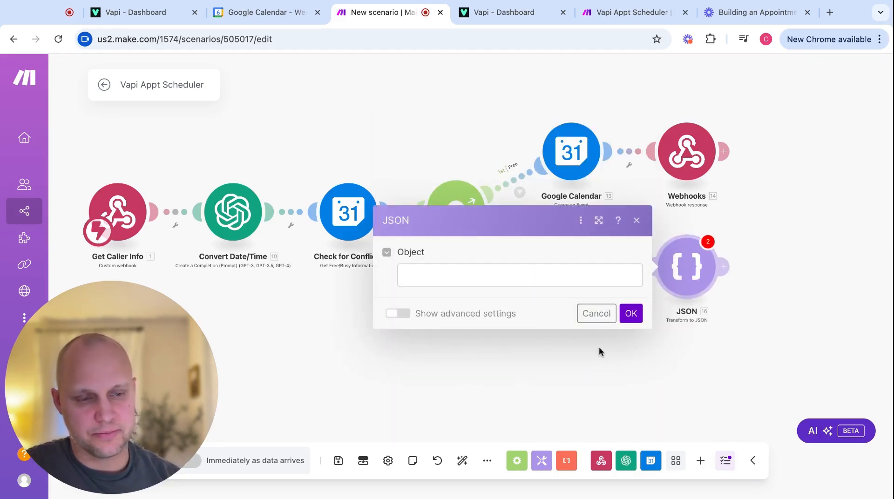
{"action": "left_click", "coordinate": [529, 275]}
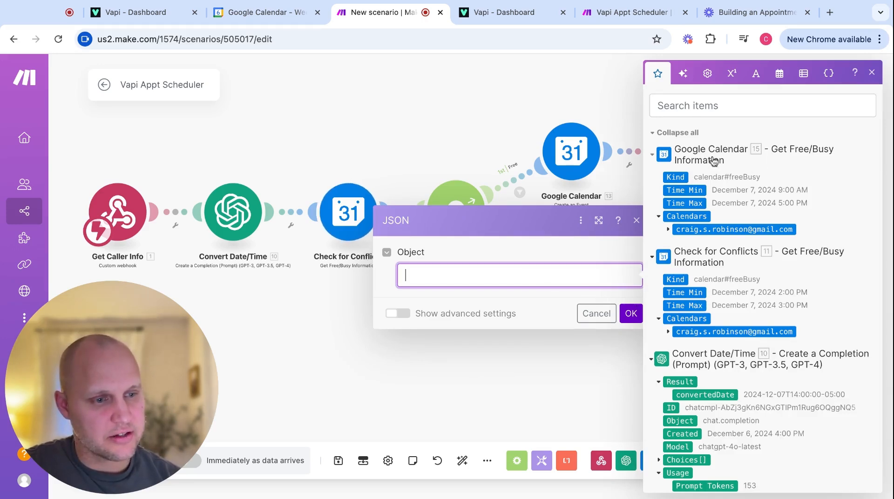
{"action": "left_click", "coordinate": [668, 230]}
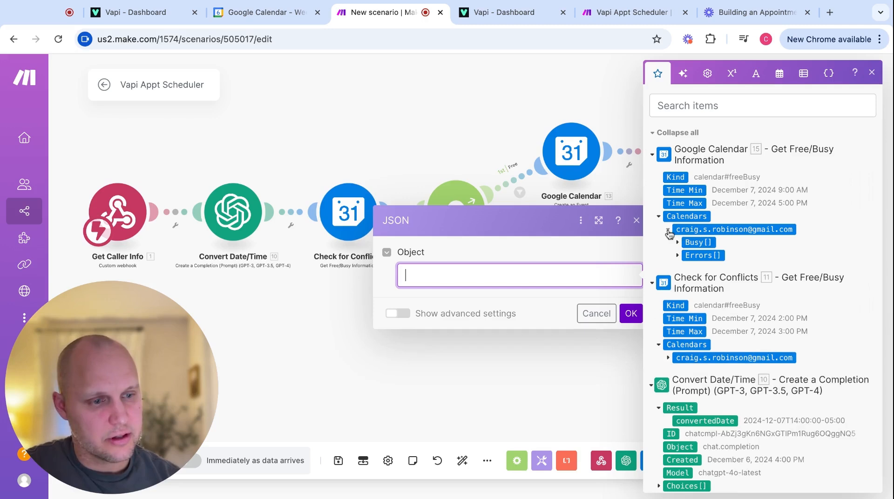
{"action": "left_click", "coordinate": [692, 243]}
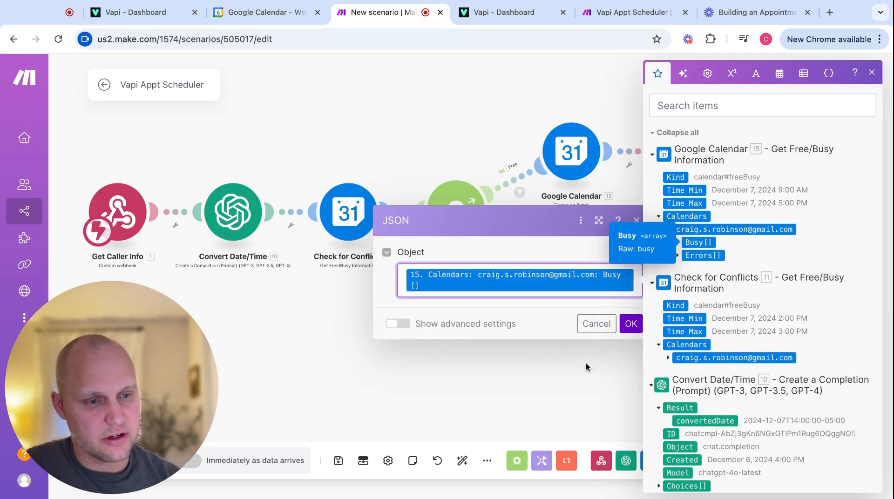
{"action": "left_click", "coordinate": [631, 324]}
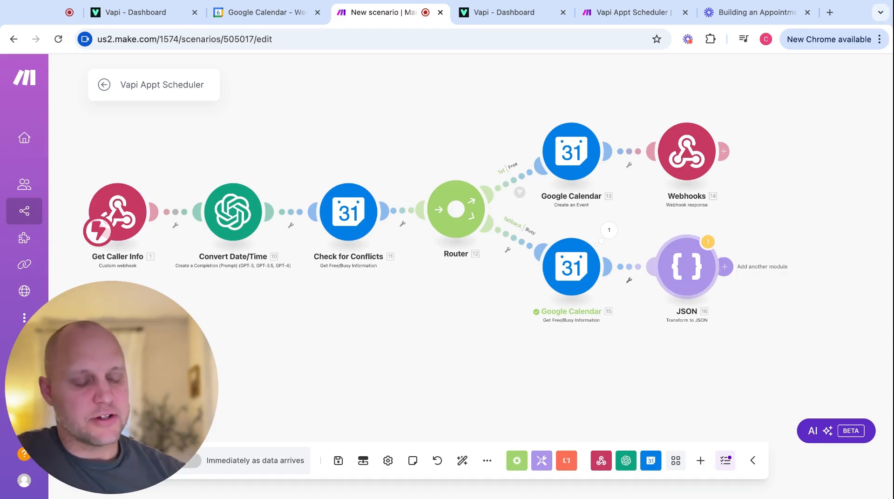
Add an OpenAI Create a Completion module using GPT-4o chatgpt-4o-latest with message role User.
{"action": "left_click", "coordinate": [724, 266]}
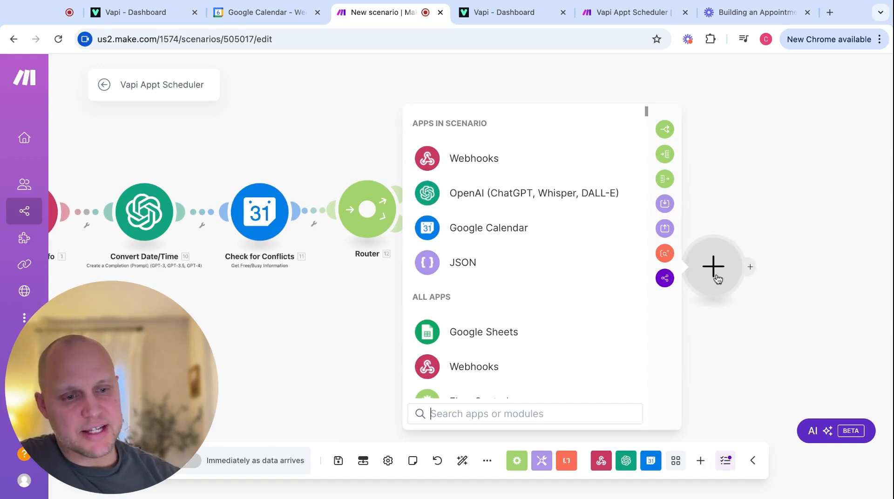
{"action": "left_click", "coordinate": [511, 202]}
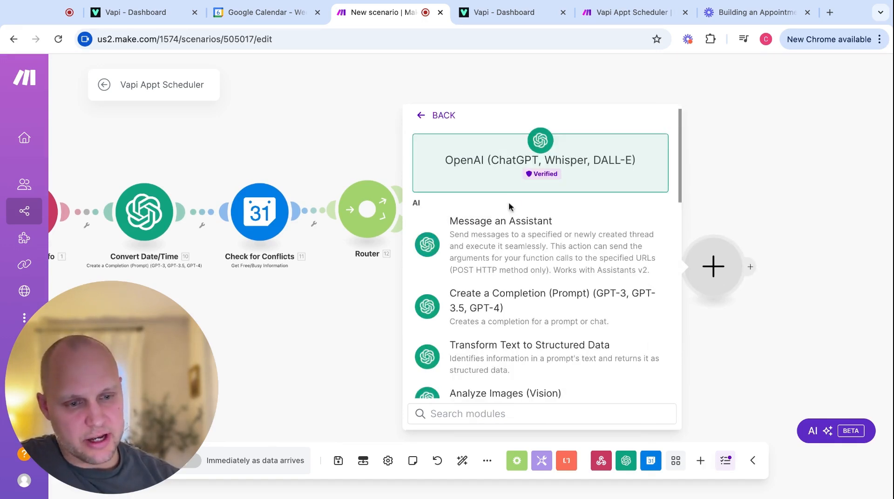
{"action": "left_click", "coordinate": [505, 303]}
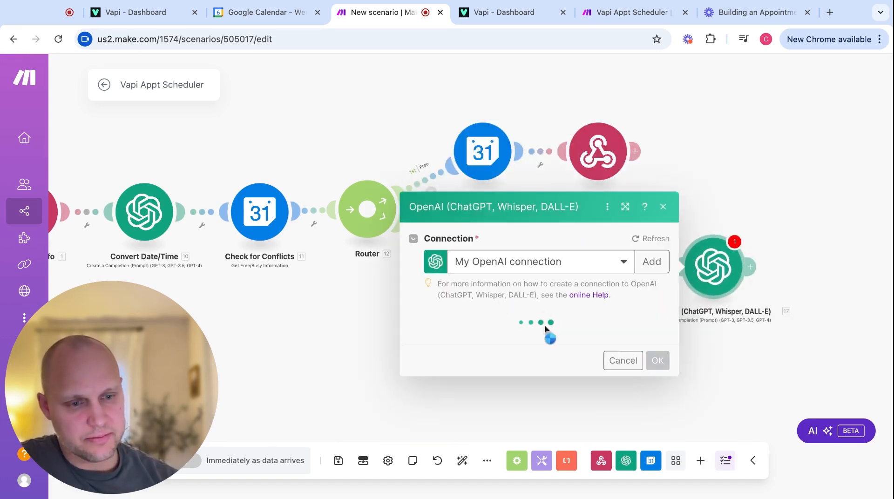
{"action": "left_click", "coordinate": [495, 475]}
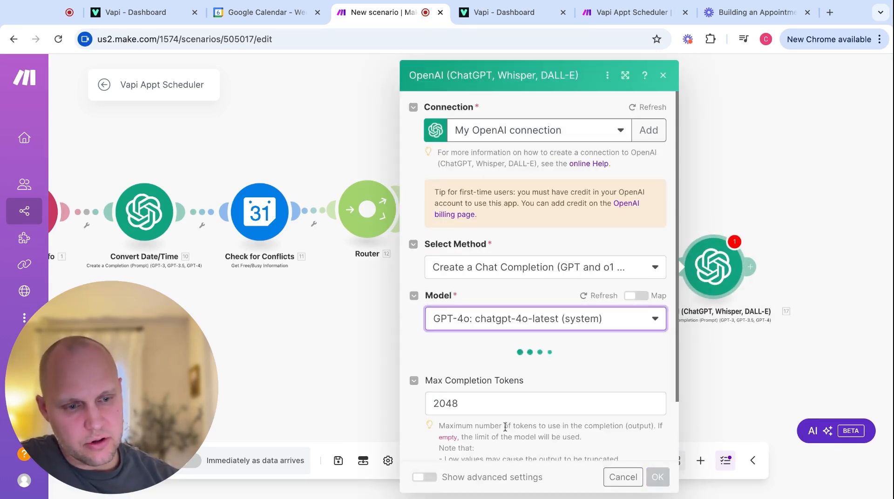
{"action": "scroll", "coordinate": [527, 381], "scroll_direction": "down", "scroll_amount": 3}
{"action": "left_click", "coordinate": [509, 329]}
{"action": "left_click", "coordinate": [488, 369]}
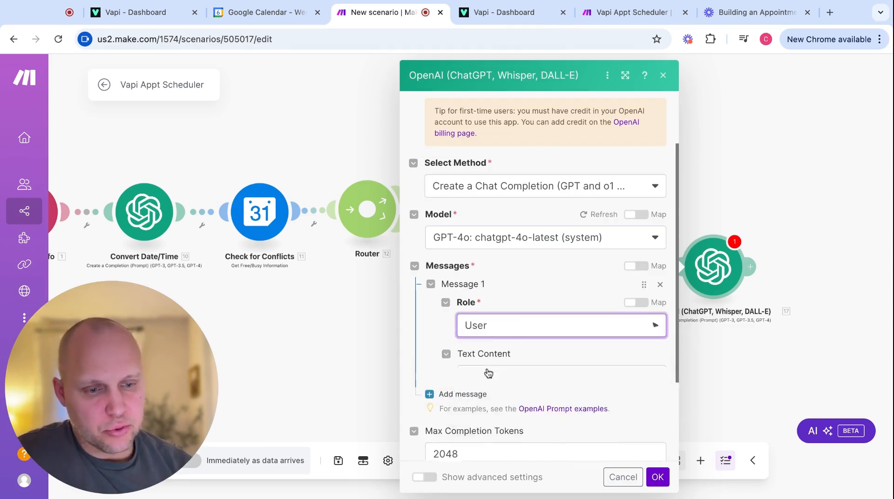
Paste the prompt asking for up to 3 alternate 1-hour slots, 9 am–5 pm Eastern, and save.
{"action": "scroll", "coordinate": [487, 373], "scroll_direction": "down", "scroll_amount": 4}
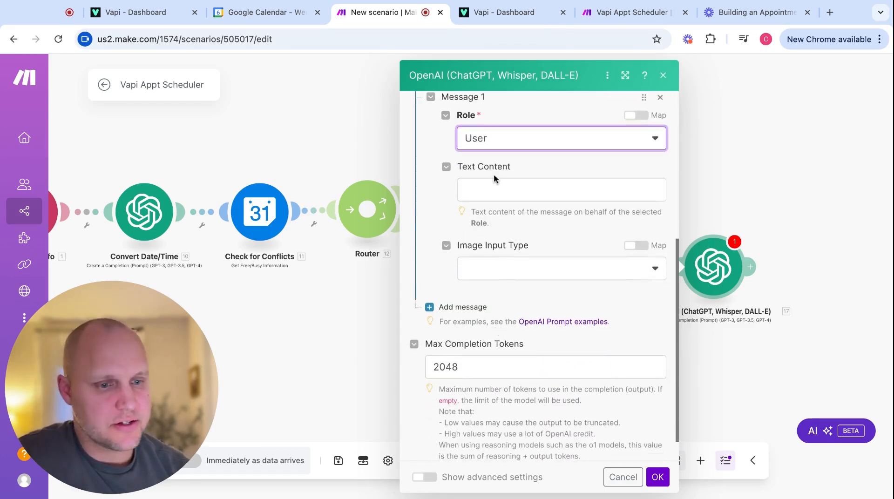
{"action": "left_click", "coordinate": [488, 192]}
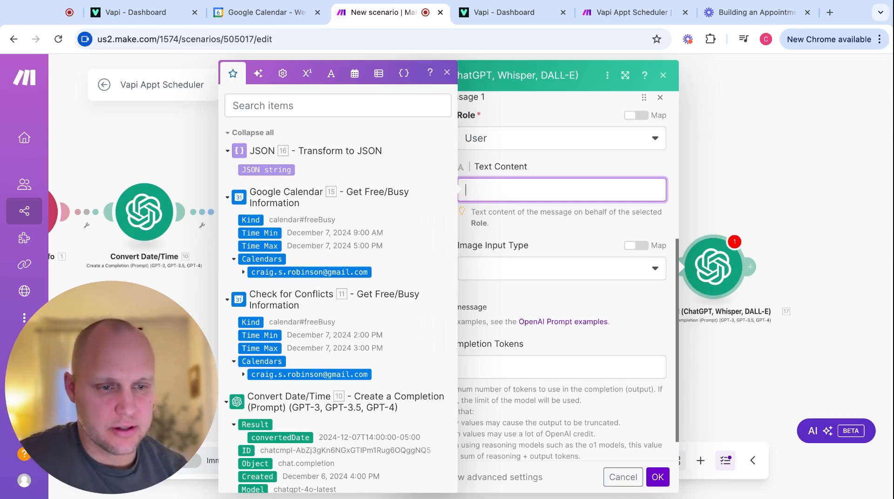
{"action": "key", "text": "ctrl+v"}
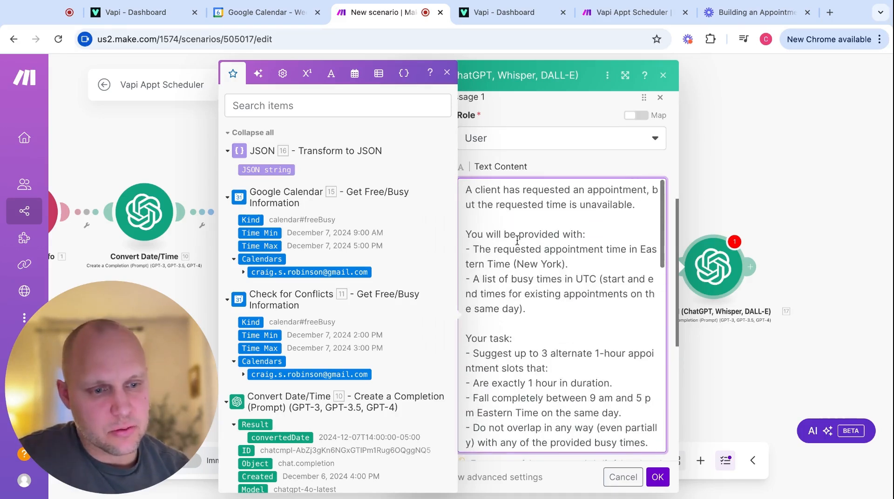
{"action": "left_click", "coordinate": [447, 73]}
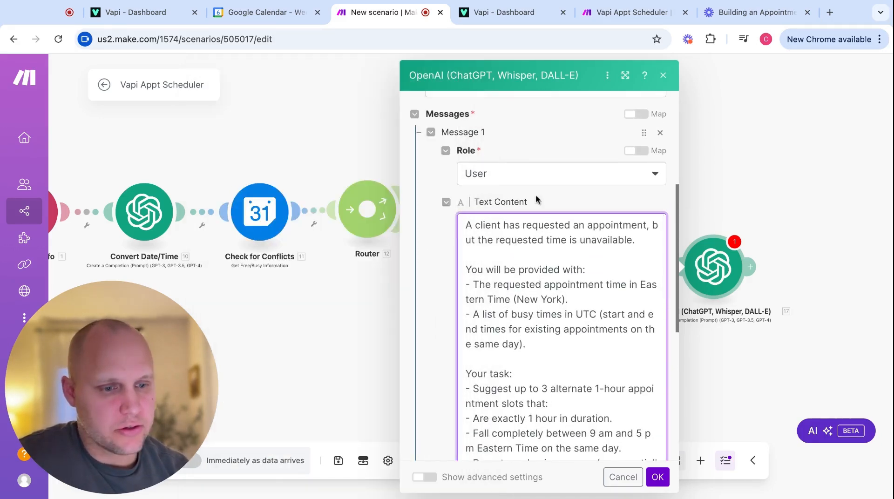
{"action": "left_click_drag", "start_coordinate": [401, 248], "coordinate": [241, 249]}
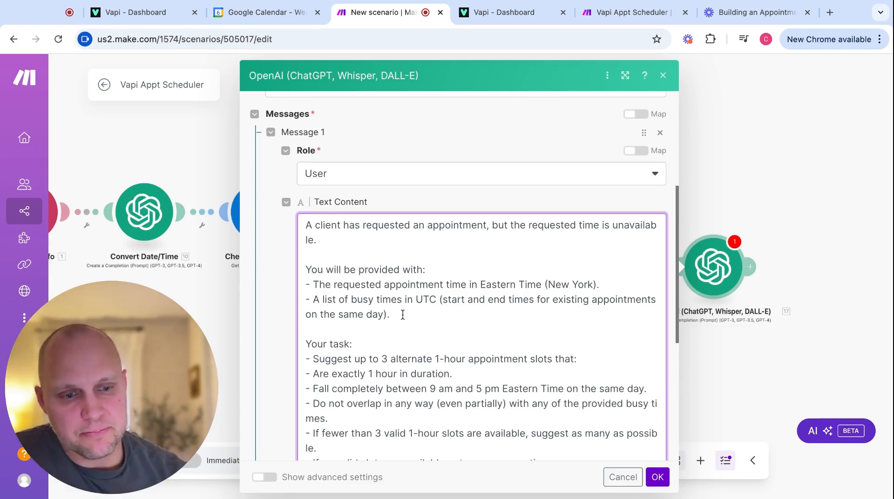
{"action": "left_click", "coordinate": [735, 163]}
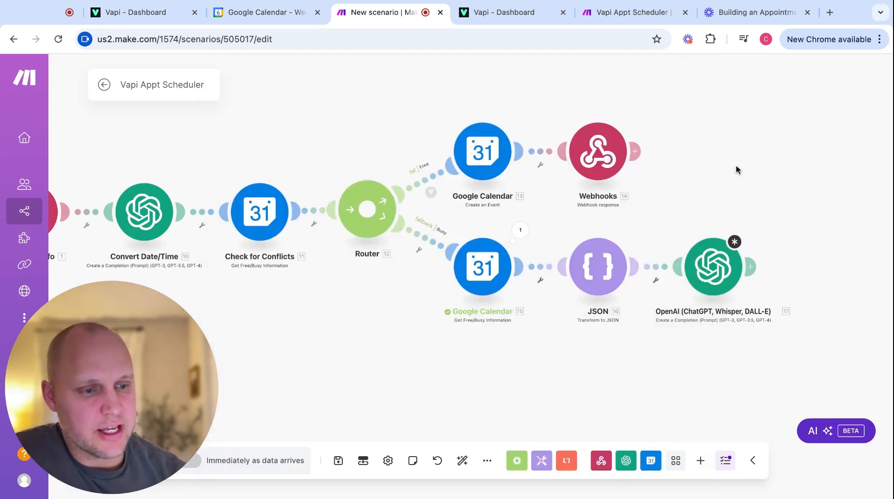
Inspect the Busy list in Google Calendar 15's last output.
{"action": "left_click", "coordinate": [520, 231]}
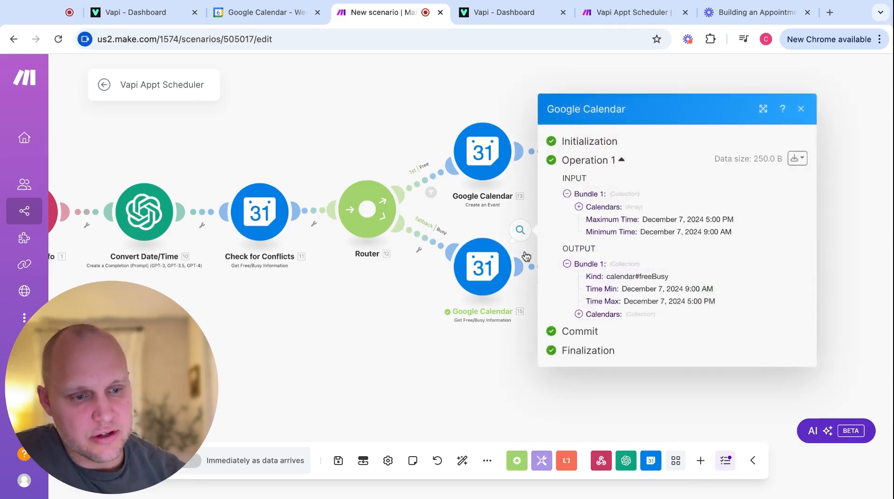
{"action": "left_click", "coordinate": [578, 314]}
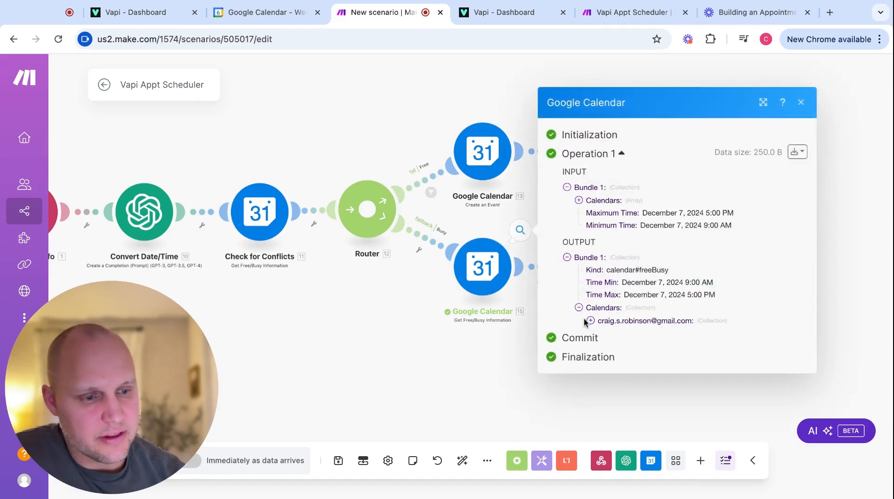
{"action": "left_click", "coordinate": [591, 321]}
{"action": "left_click", "coordinate": [602, 327]}
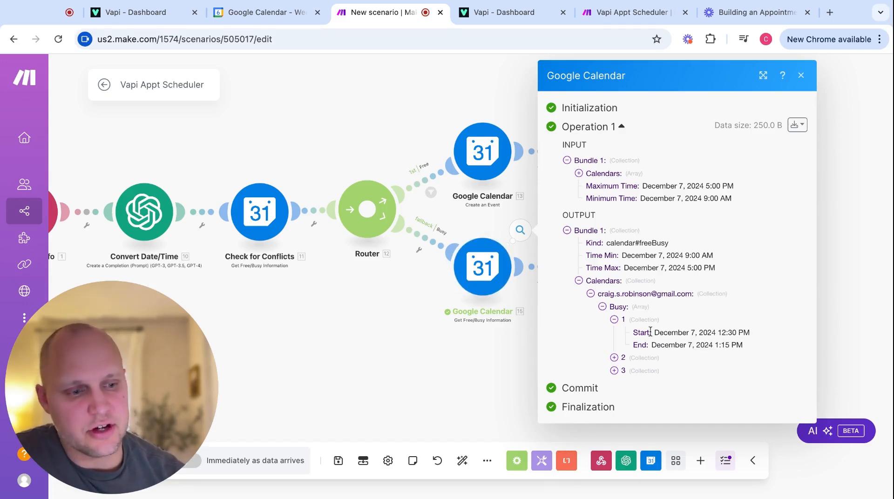
{"action": "left_click", "coordinate": [497, 362]}
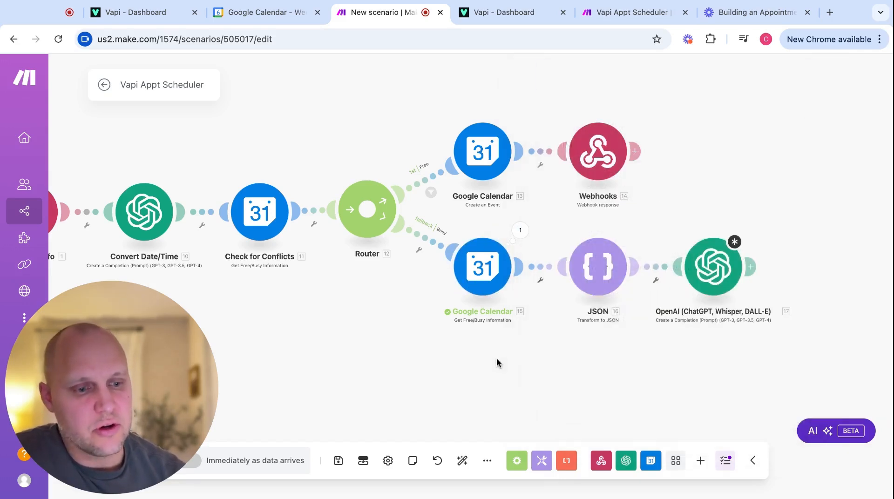
Run only the JSON module to see the 14:00–15:00 busy slot on 2024-12-07 as JSON.
{"action": "left_click", "coordinate": [498, 270]}
{"action": "key", "text": "Escape"}
{"action": "right_click", "coordinate": [600, 280]}
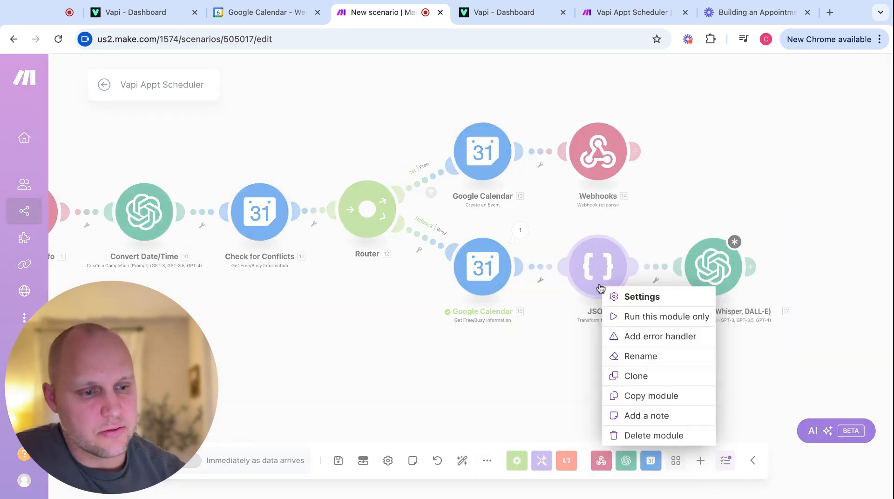
{"action": "left_click", "coordinate": [635, 320]}
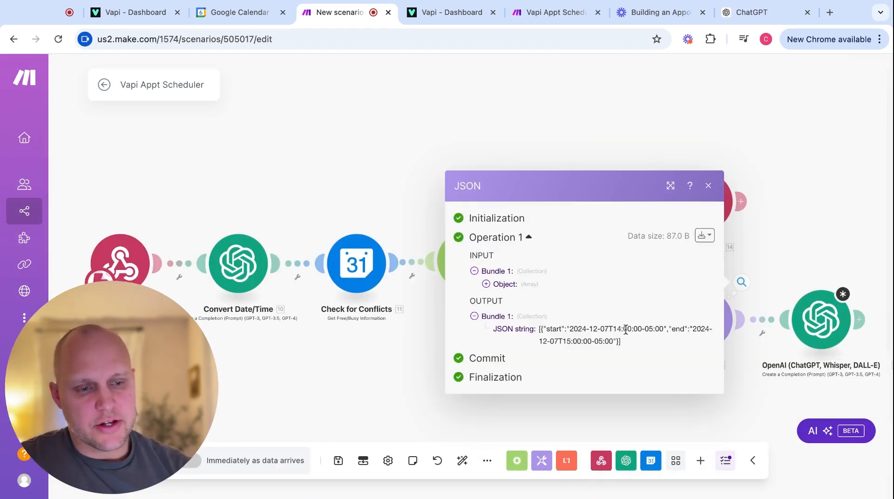
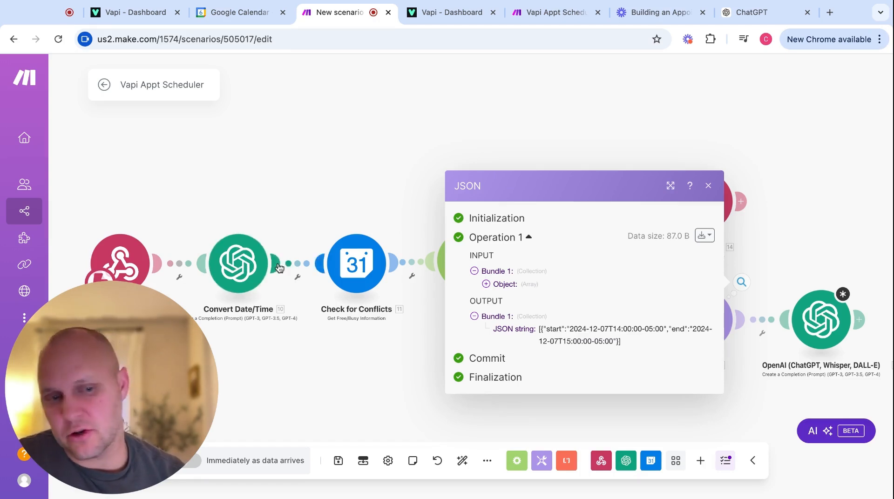
Close the JSON module's run output and open the OpenAI module's settings.
{"action": "left_click", "coordinate": [390, 379]}
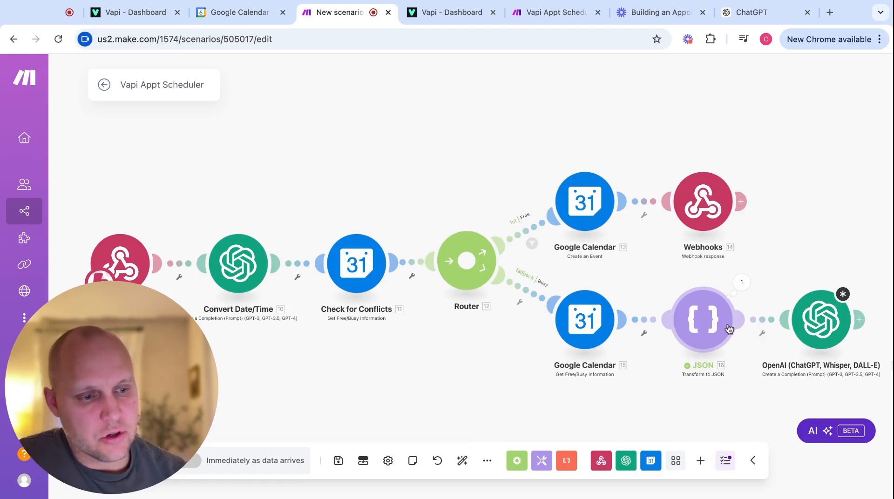
{"action": "left_click", "coordinate": [820, 319]}
Scroll through the OpenAI Text Content prompt for up to 3 alternate 1-hour slots to its end.
{"action": "scroll", "coordinate": [474, 355], "scroll_direction": "down", "scroll_amount": 2}
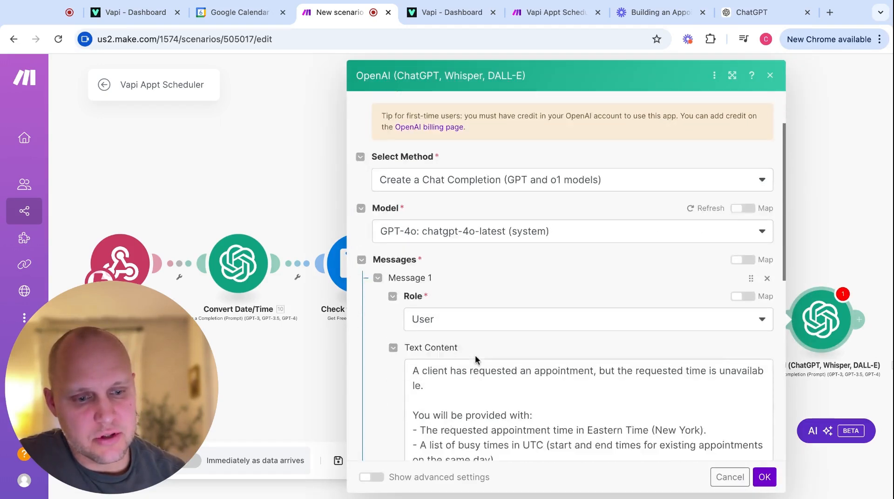
{"action": "scroll", "coordinate": [475, 355], "scroll_direction": "down", "scroll_amount": 4}
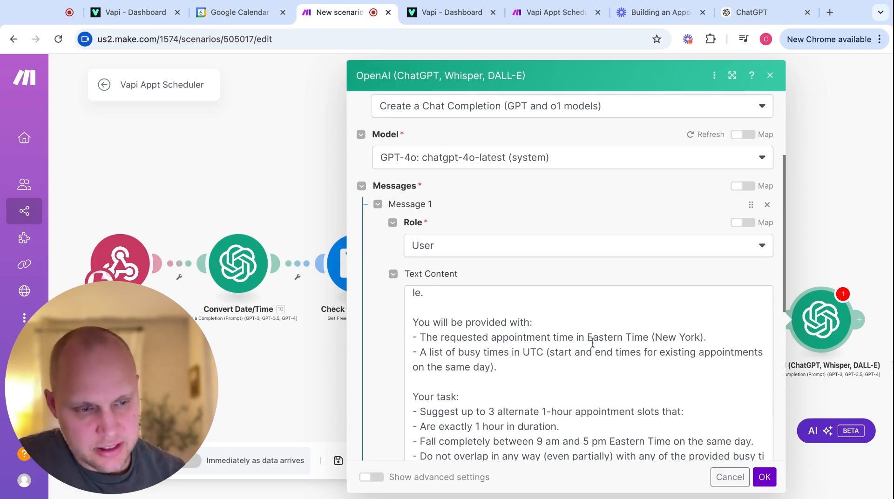
{"action": "scroll", "coordinate": [596, 365], "scroll_direction": "down", "scroll_amount": 1}
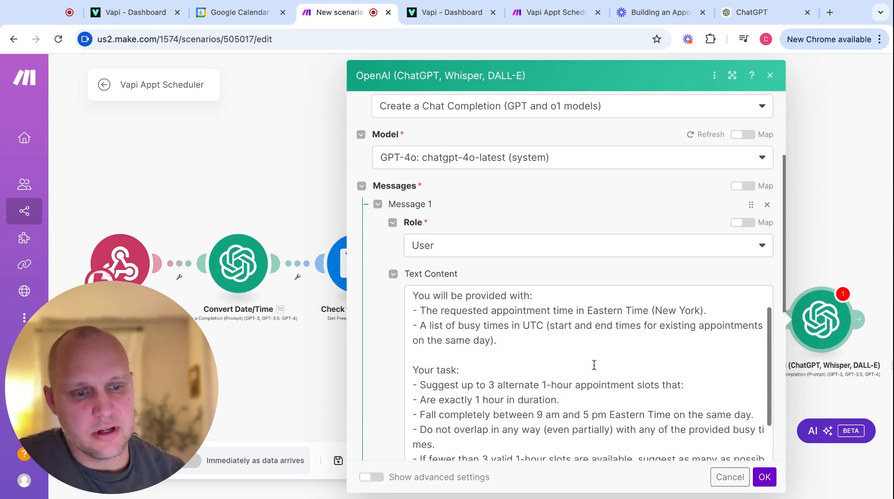
{"action": "scroll", "coordinate": [515, 348], "scroll_direction": "down", "scroll_amount": 1}
{"action": "scroll", "coordinate": [515, 349], "scroll_direction": "up", "scroll_amount": 2}
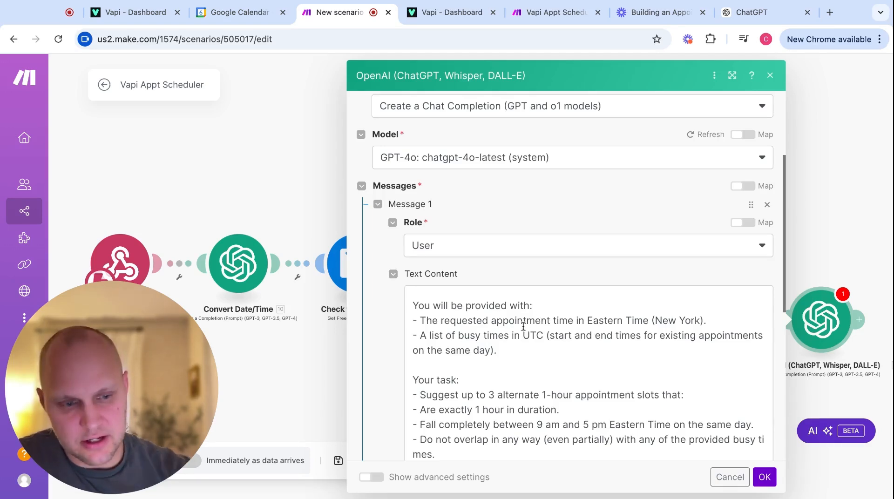
{"action": "scroll", "coordinate": [523, 326], "scroll_direction": "down", "scroll_amount": 2}
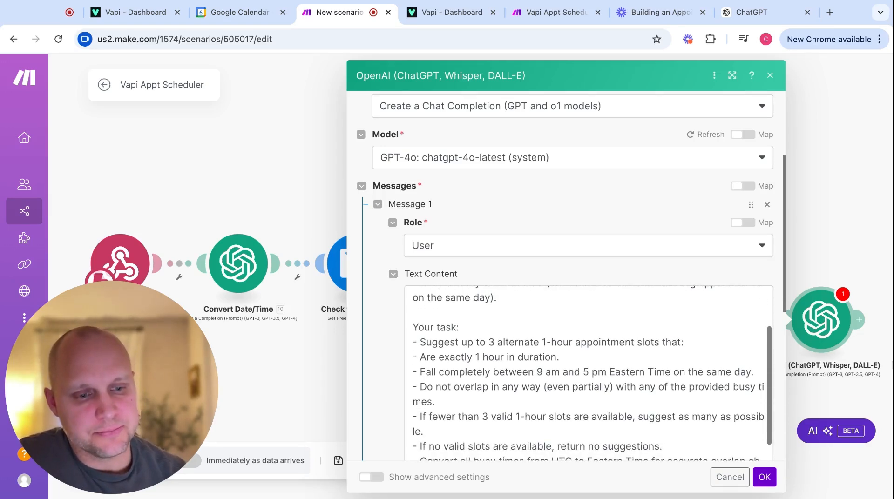
{"action": "scroll", "coordinate": [506, 379], "scroll_direction": "down", "scroll_amount": 1}
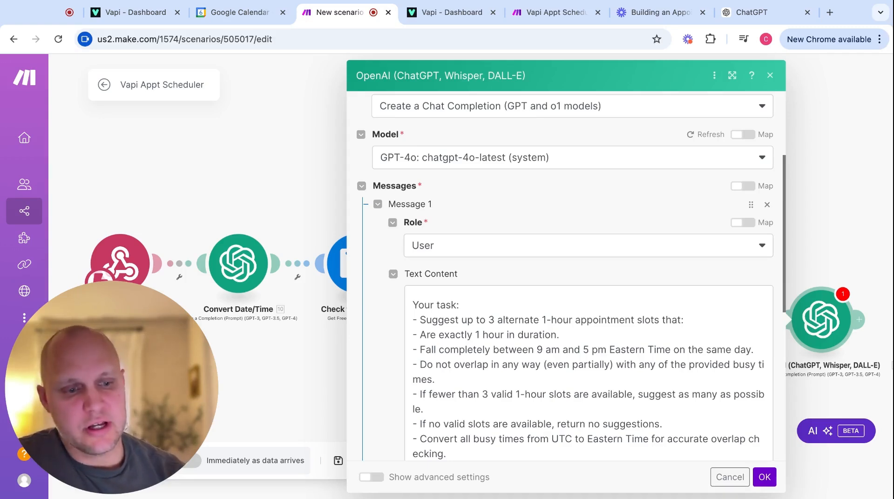
{"action": "scroll", "coordinate": [589, 372], "scroll_direction": "down", "scroll_amount": 1}
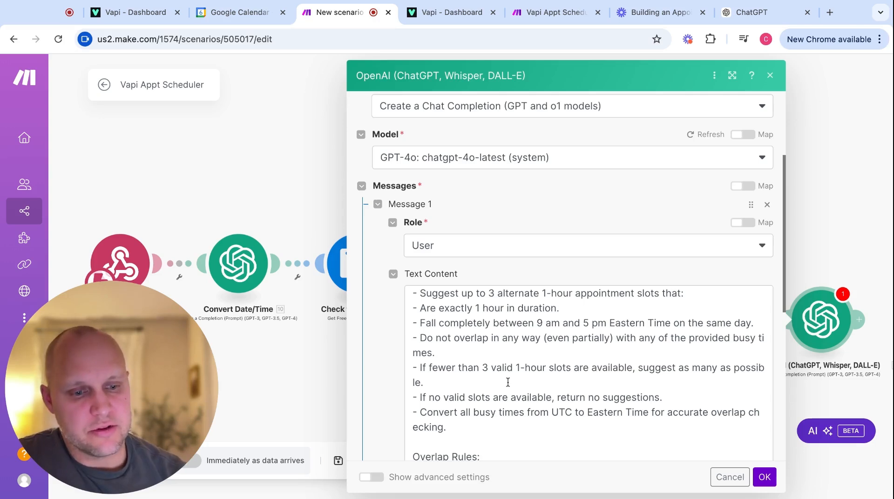
{"action": "scroll", "coordinate": [508, 382], "scroll_direction": "down", "scroll_amount": 2}
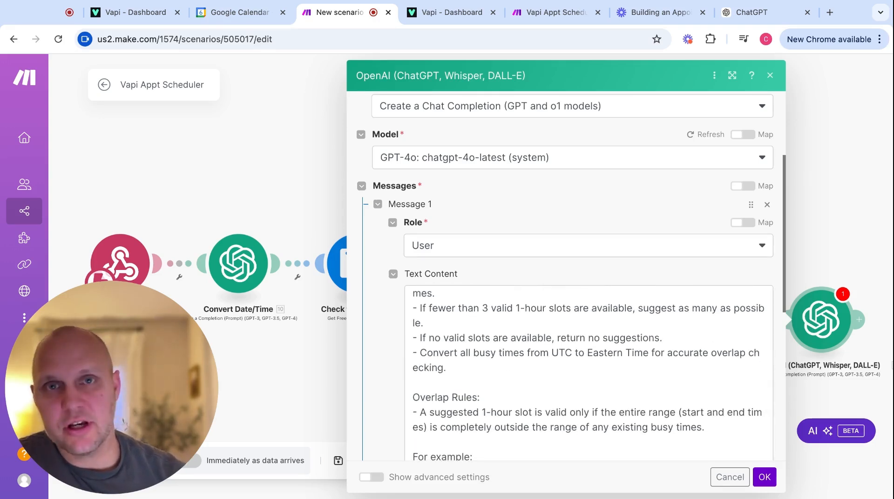
{"action": "scroll", "coordinate": [589, 372], "scroll_direction": "down", "scroll_amount": 4}
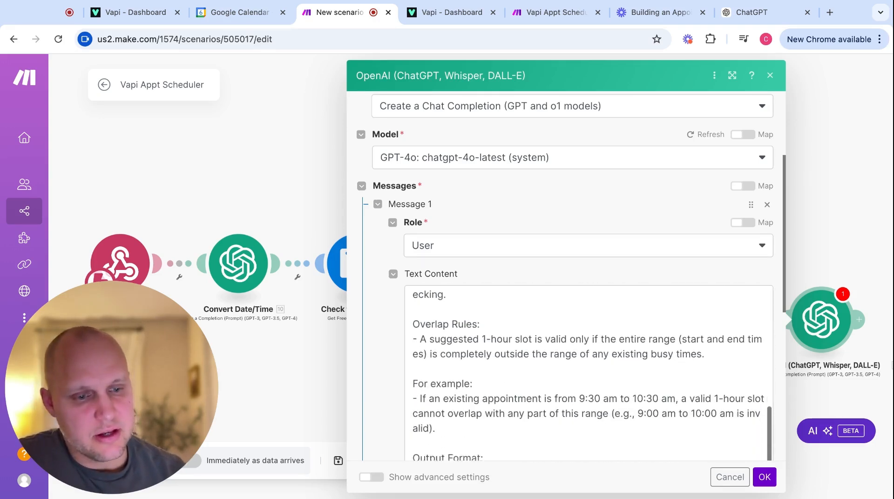
{"action": "scroll", "coordinate": [589, 373], "scroll_direction": "down", "scroll_amount": 1}
{"action": "scroll", "coordinate": [589, 373], "scroll_direction": "up", "scroll_amount": 1}
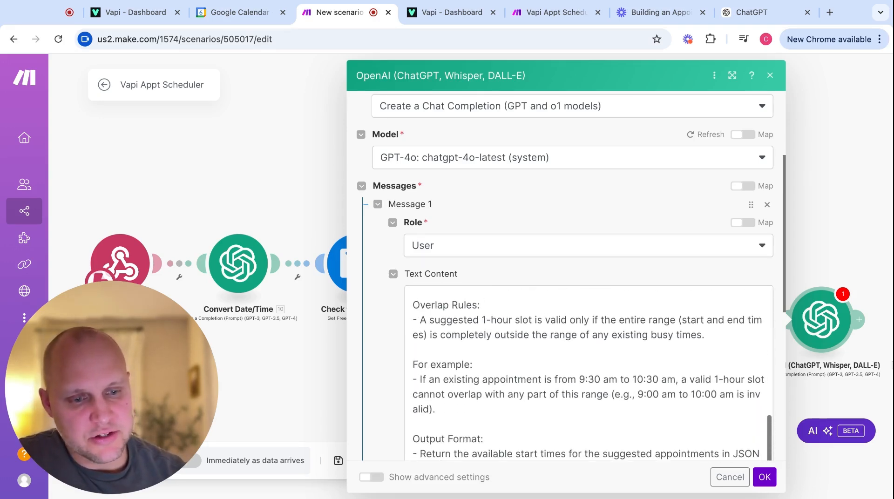
{"action": "scroll", "coordinate": [589, 372], "scroll_direction": "down", "scroll_amount": 1}
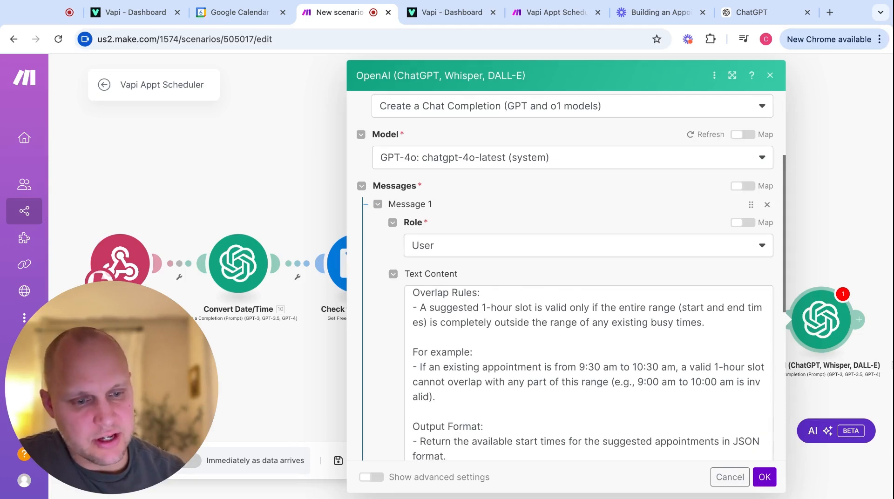
{"action": "scroll", "coordinate": [589, 372], "scroll_direction": "down", "scroll_amount": 2}
{"action": "scroll", "coordinate": [589, 373], "scroll_direction": "down", "scroll_amount": 3}
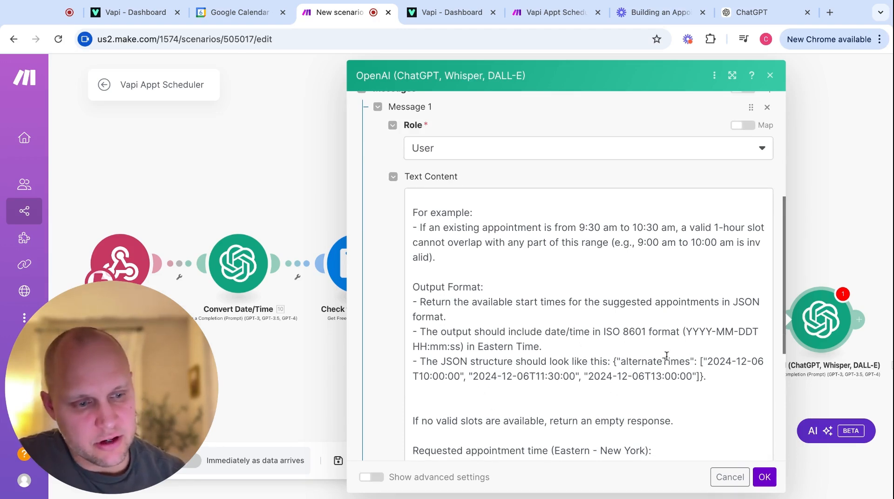
{"action": "scroll", "coordinate": [587, 384], "scroll_direction": "down", "scroll_amount": 2}
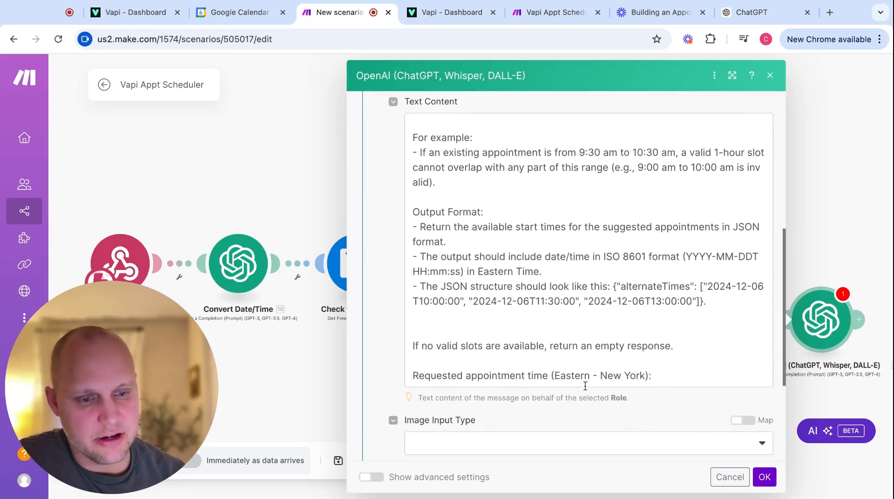
{"action": "scroll", "coordinate": [575, 351], "scroll_direction": "down", "scroll_amount": 1}
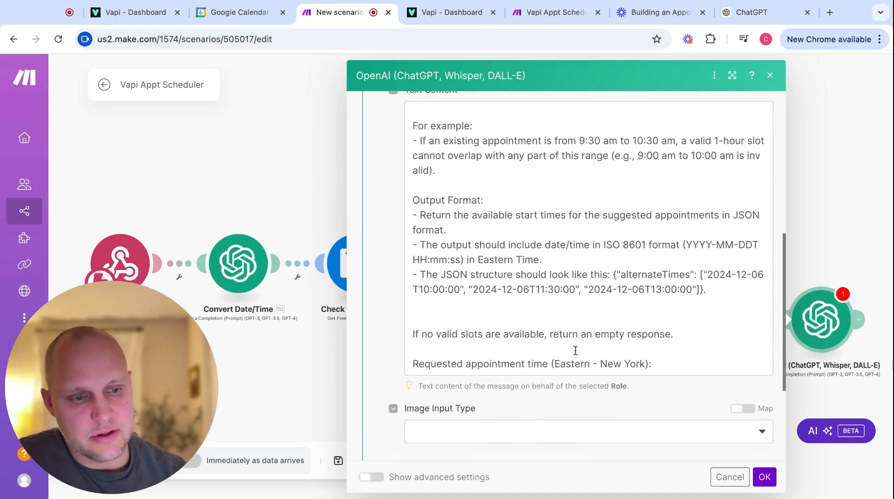
Map convertedDate as the requested time and add a 'Busy Times (UTC)' line mapped to the JSON string.
{"action": "left_click", "coordinate": [665, 364]}
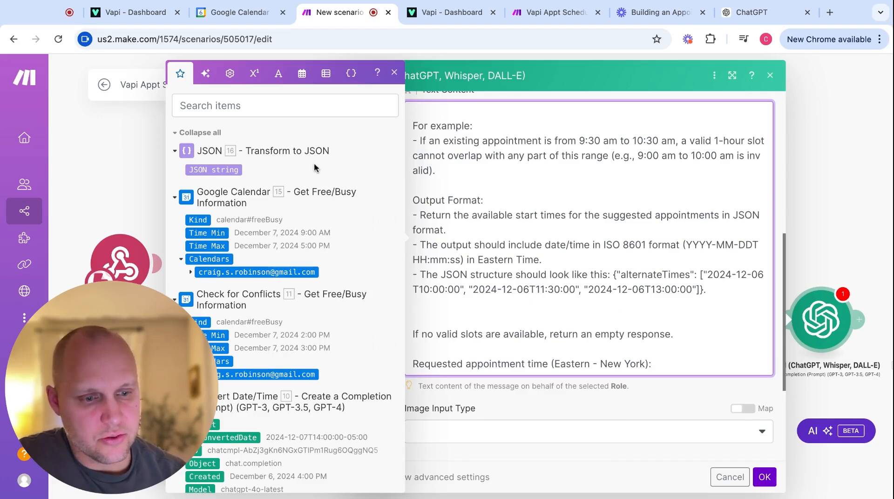
{"action": "scroll", "coordinate": [251, 280], "scroll_direction": "down", "scroll_amount": 4}
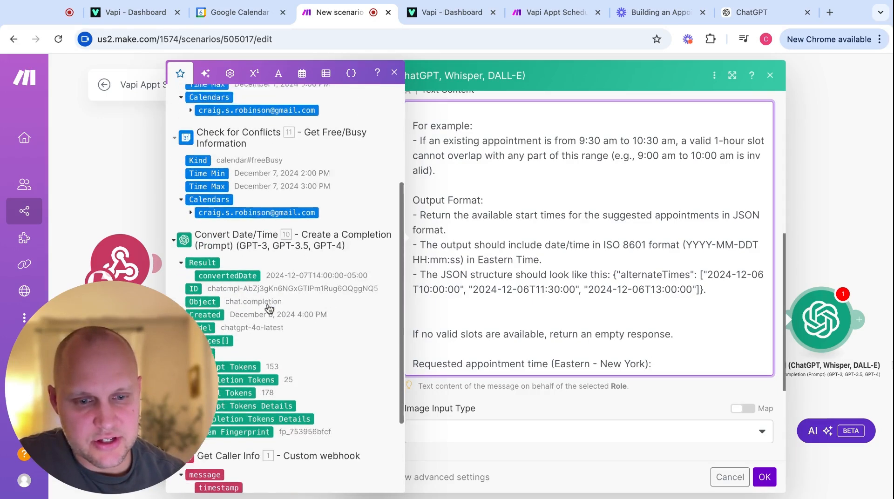
{"action": "left_click", "coordinate": [241, 254]}
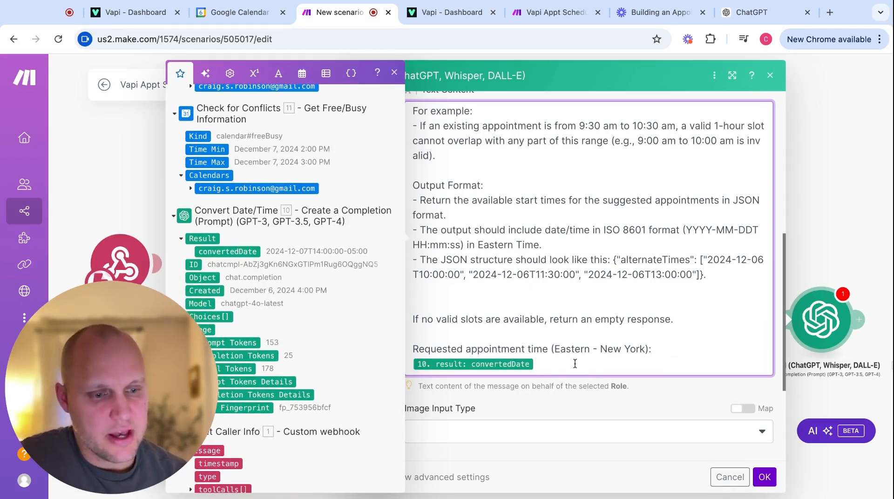
{"action": "key", "text": "Return"}
{"action": "key", "text": "Return"}
{"action": "type", "text": "Busy Times:"}
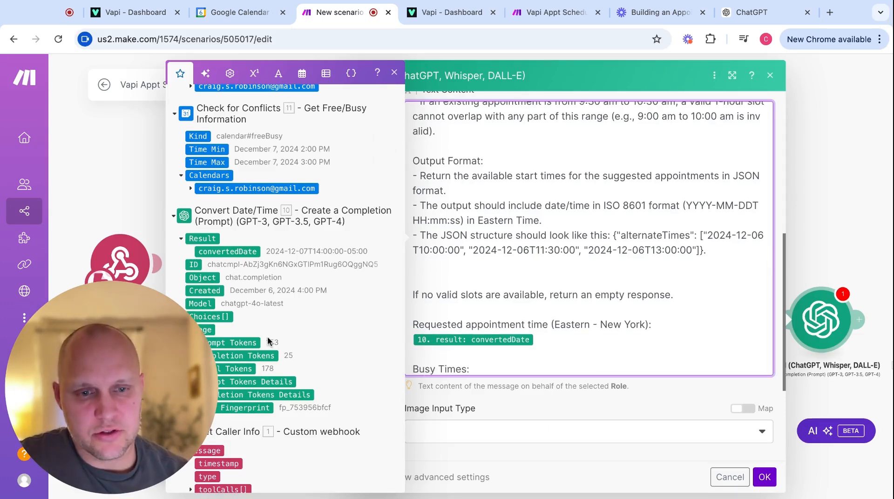
{"action": "scroll", "coordinate": [267, 341], "scroll_direction": "up", "scroll_amount": 5}
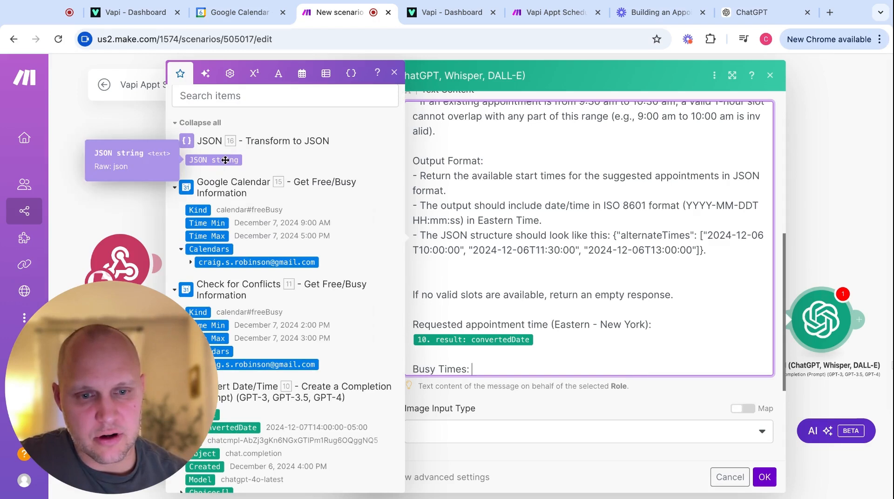
{"action": "left_click", "coordinate": [225, 160]}
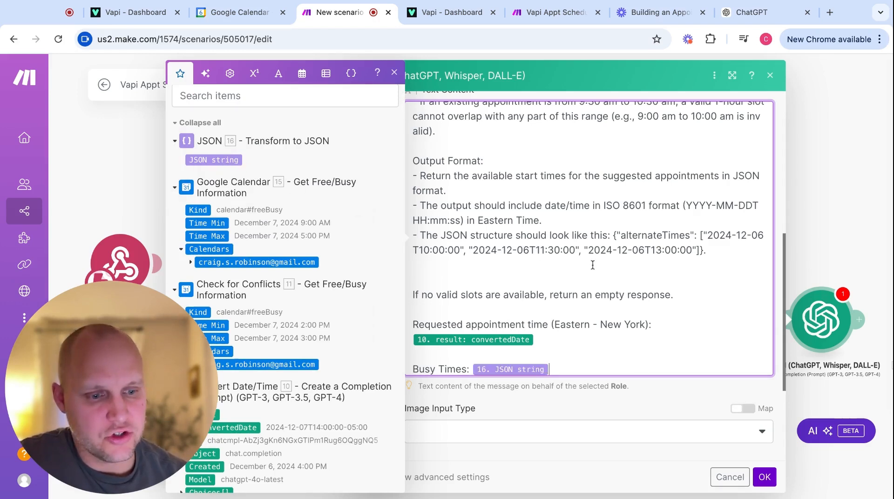
{"action": "scroll", "coordinate": [592, 264], "scroll_direction": "down", "scroll_amount": 1}
{"action": "left_click", "coordinate": [467, 364]}
{"action": "type", "text": "("}
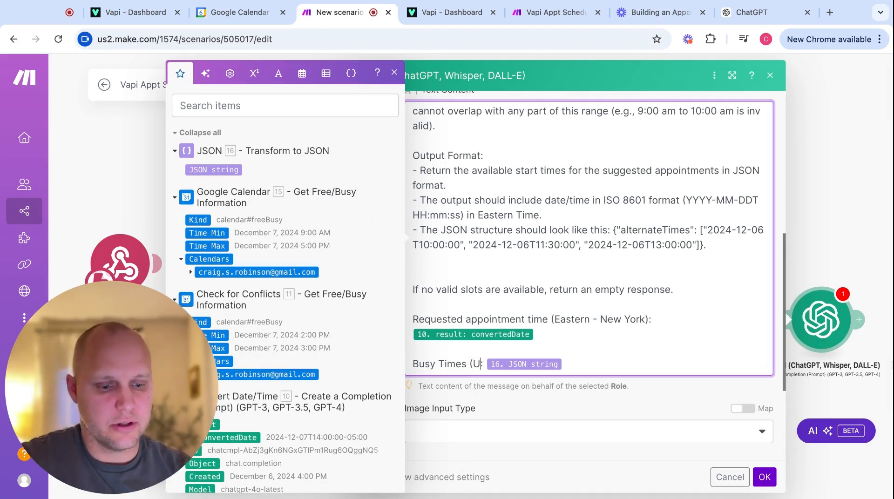
{"action": "type", "text": "UTC)"}
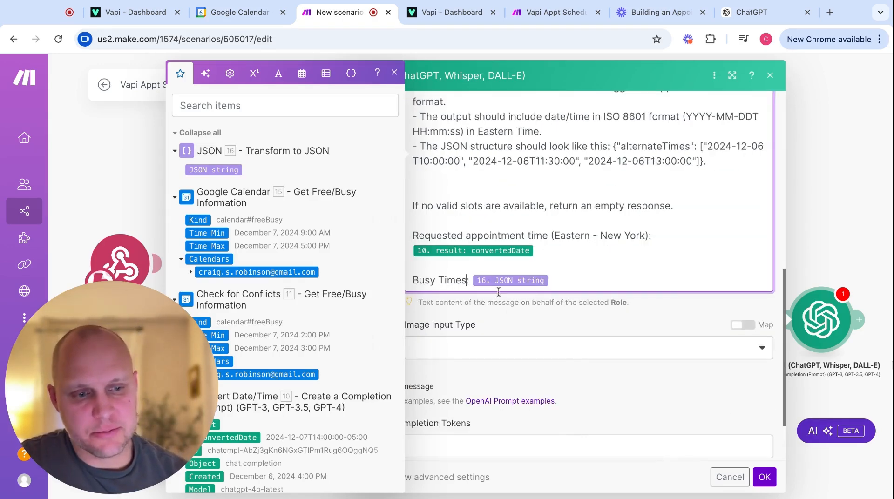
{"action": "scroll", "coordinate": [516, 326], "scroll_direction": "down", "scroll_amount": 2}
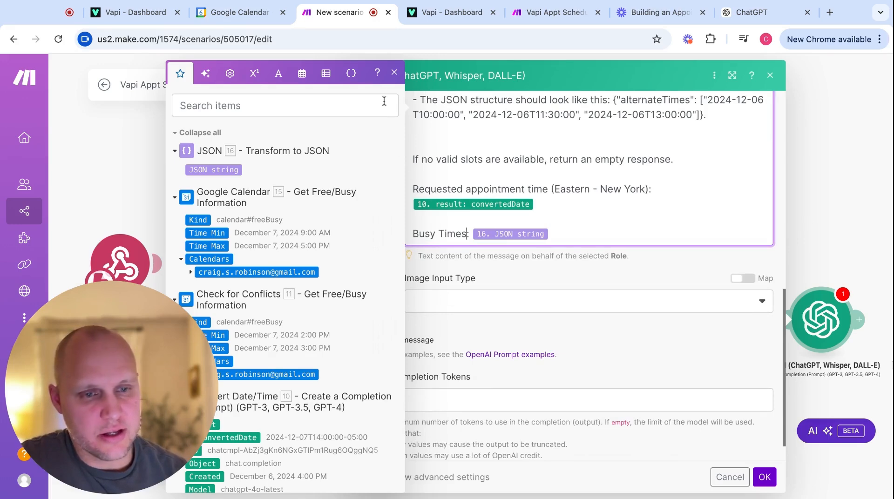
{"action": "left_click", "coordinate": [490, 289]}
{"action": "scroll", "coordinate": [493, 289], "scroll_direction": "down", "scroll_amount": 1}
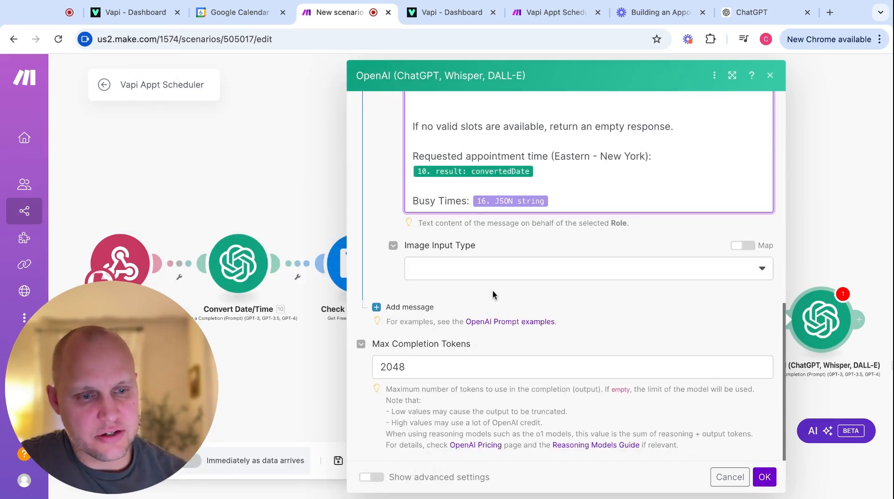
{"action": "scroll", "coordinate": [493, 289], "scroll_direction": "up", "scroll_amount": 5}
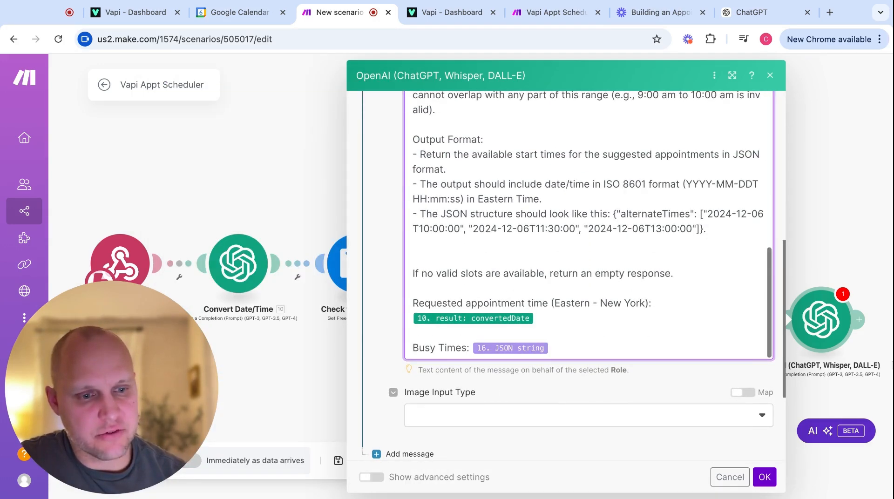
{"action": "scroll", "coordinate": [470, 419], "scroll_direction": "down", "scroll_amount": 5}
{"action": "left_click", "coordinate": [409, 394]}
In advanced settings, set Response Format to JSON Object and Parse JSON Response to Yes.
{"action": "left_click", "coordinate": [371, 477]}
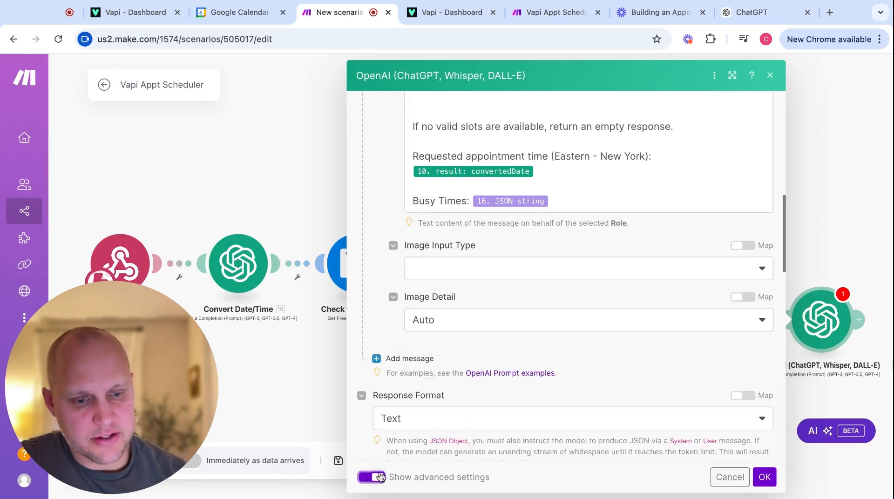
{"action": "left_click", "coordinate": [438, 427]}
{"action": "left_click", "coordinate": [421, 459]}
{"action": "scroll", "coordinate": [425, 419], "scroll_direction": "down", "scroll_amount": 5}
{"action": "left_click", "coordinate": [379, 278]}
Save the OpenAI module and test-run it alone with sample busy-times JSON and 2024-12-7T11:00:00-05:00.
{"action": "left_click", "coordinate": [764, 476]}
{"action": "right_click", "coordinate": [685, 257]}
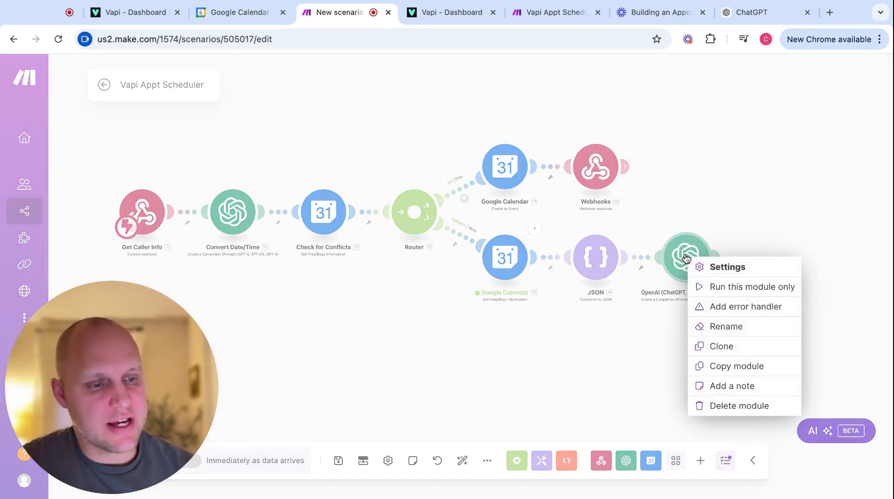
{"action": "left_click", "coordinate": [715, 287]}
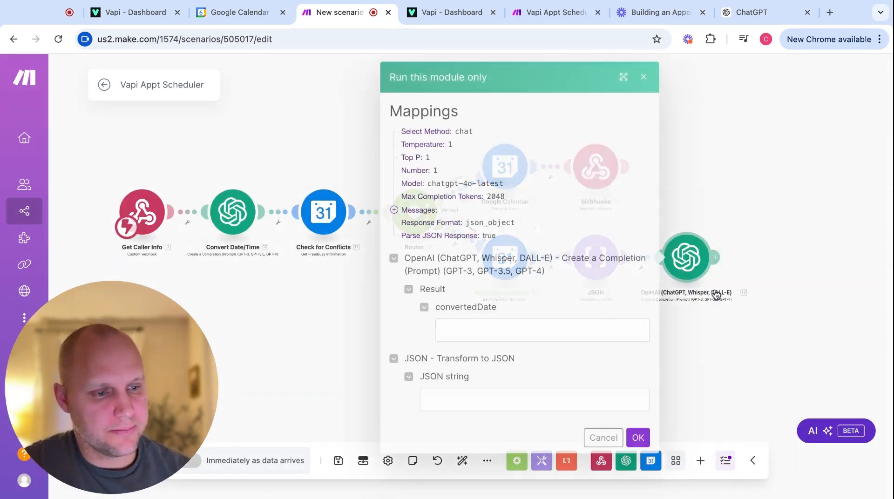
{"action": "left_click", "coordinate": [442, 400]}
{"action": "key", "text": "super+v"}
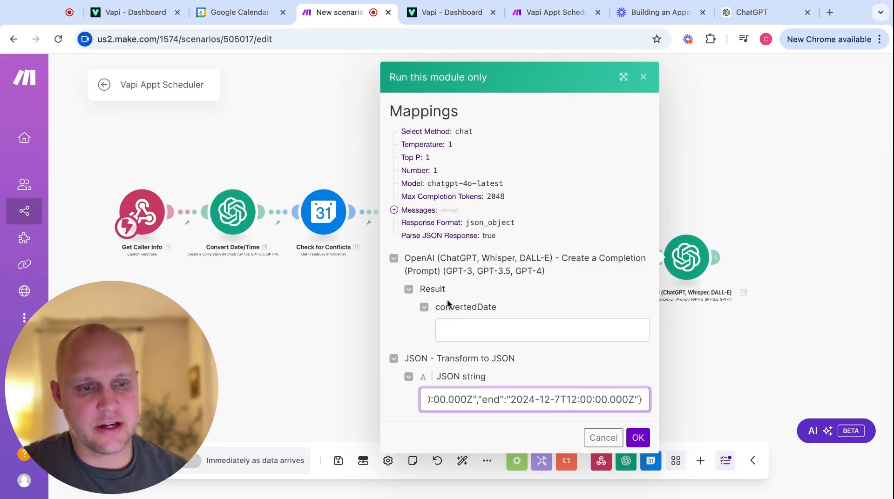
{"action": "left_click", "coordinate": [473, 330]}
{"action": "type", "text": "2024-12-7T11:00:00-05:00"}
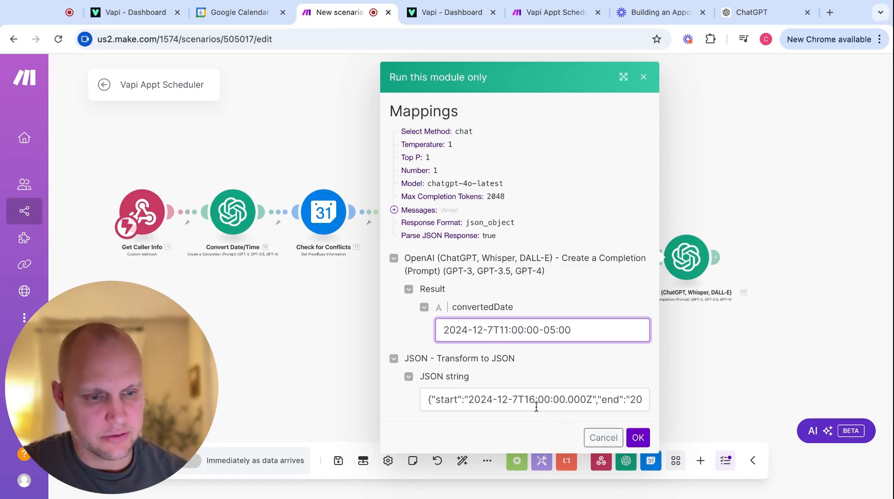
{"action": "left_click", "coordinate": [637, 438]}
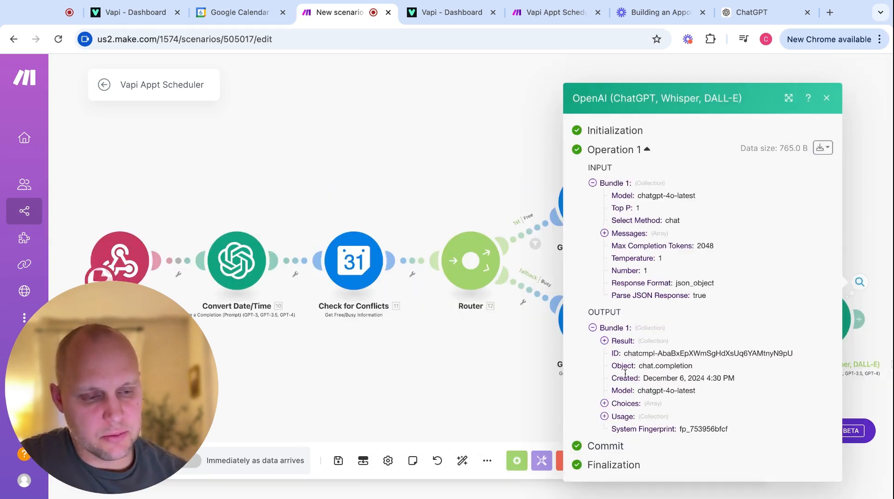
Expand Result and alternateTimes to see the 2024-12-07 slots at 09:00, 12:00 and 13:00.
{"action": "left_click", "coordinate": [605, 340]}
{"action": "left_click", "coordinate": [616, 348]}
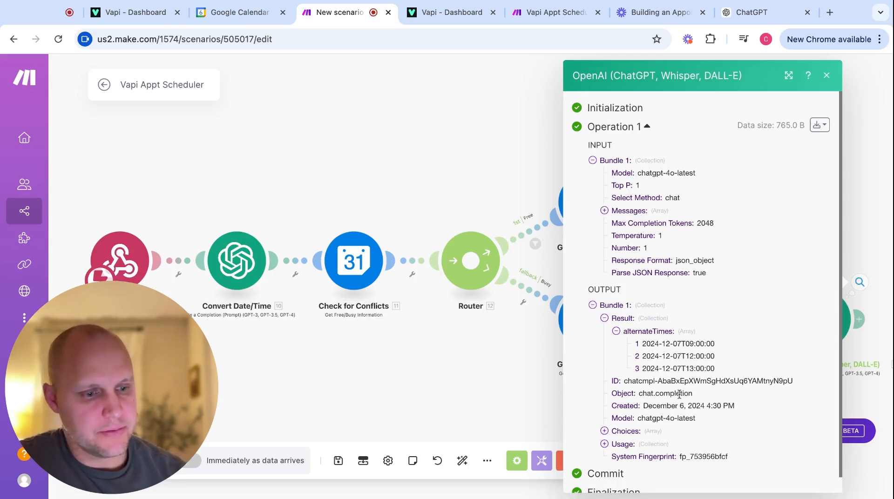
Add a Webhooks 'Webhook response' module after the OpenAI module.
{"action": "left_click", "coordinate": [465, 407]}
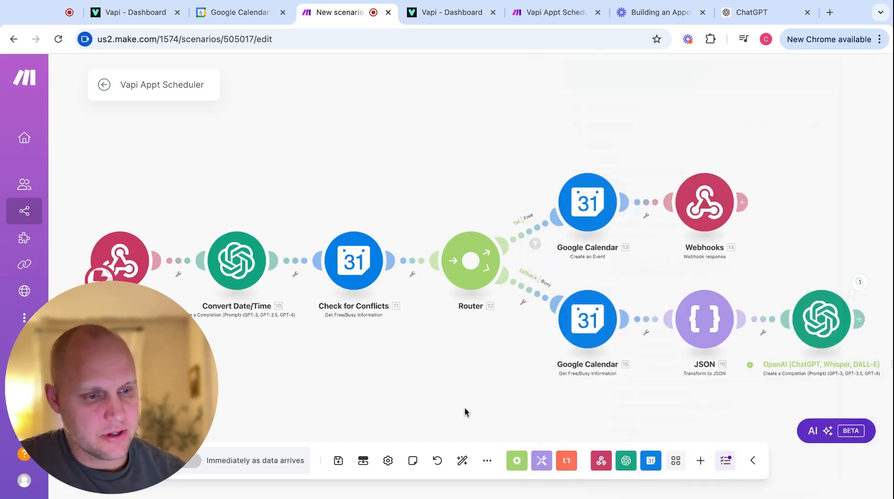
{"action": "left_click", "coordinate": [859, 320]}
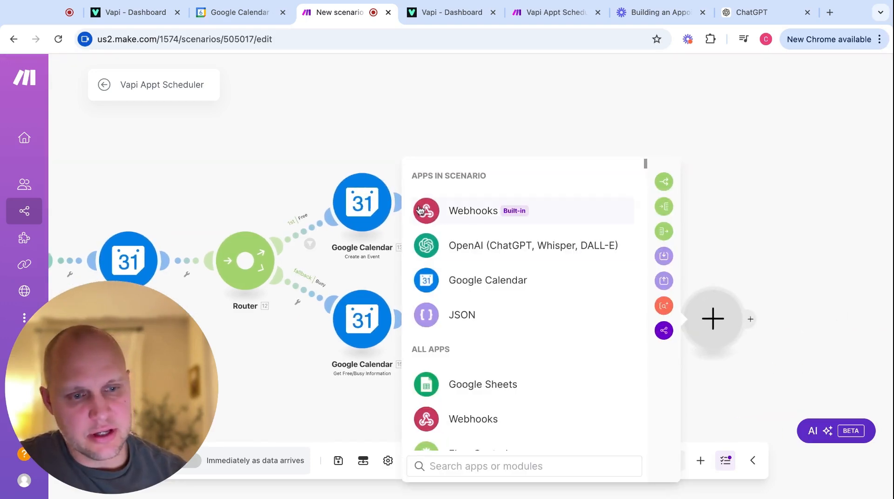
{"action": "left_click", "coordinate": [461, 219]}
{"action": "left_click", "coordinate": [508, 284]}
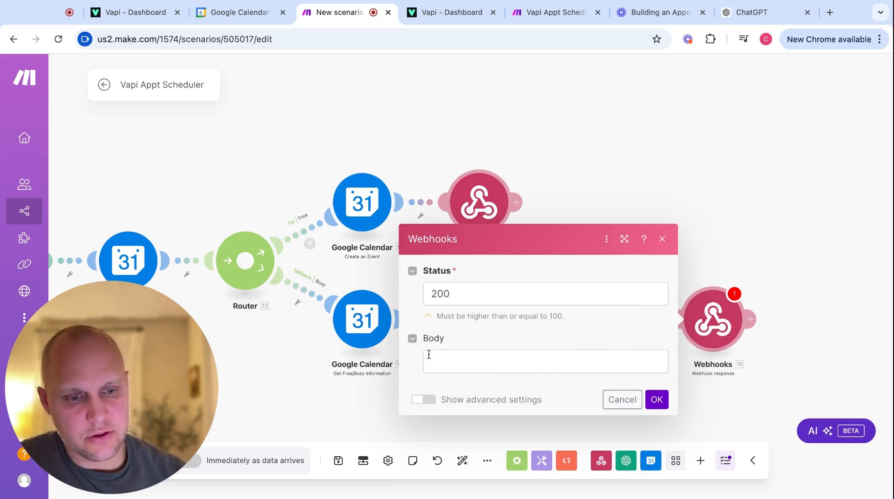
Fill the response body with the unavailable-time message plus the mapped alternateTimes list, and save.
{"action": "left_click", "coordinate": [446, 363]}
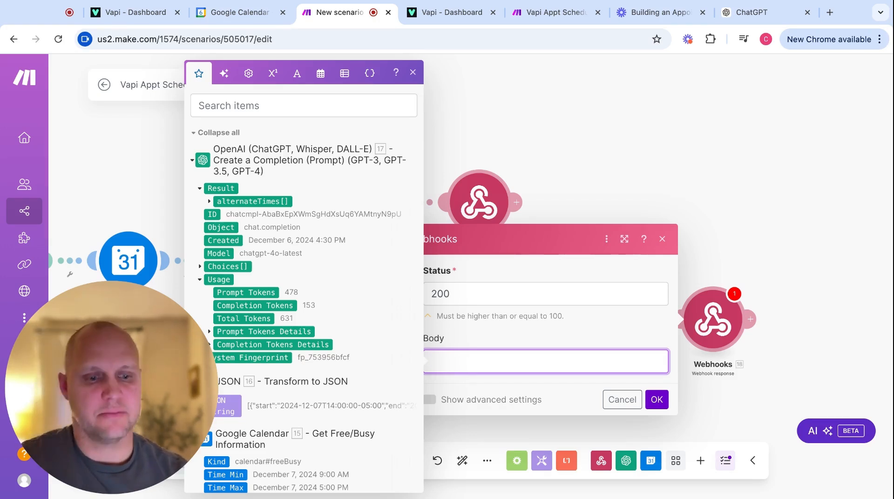
{"action": "type", "text": "Unfortunatley that time is not available. Here are some other available times on that day. Do any of these work?"}
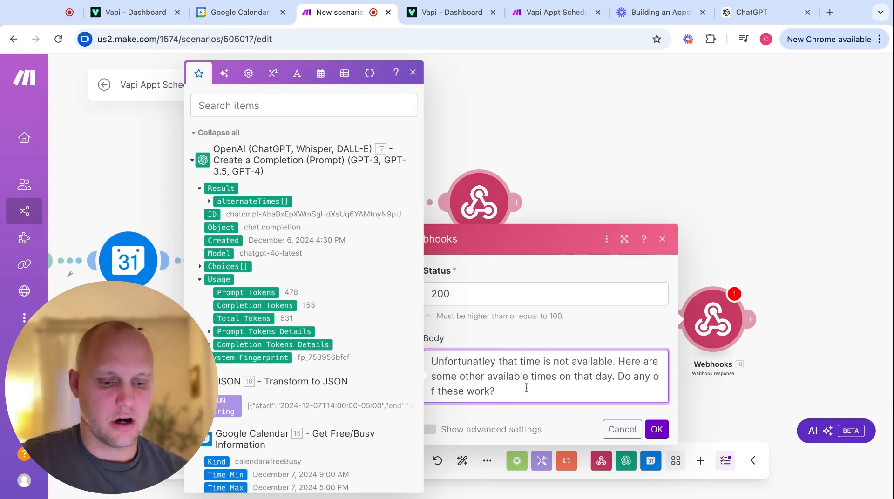
{"action": "scroll", "coordinate": [273, 267], "scroll_direction": "down", "scroll_amount": 2}
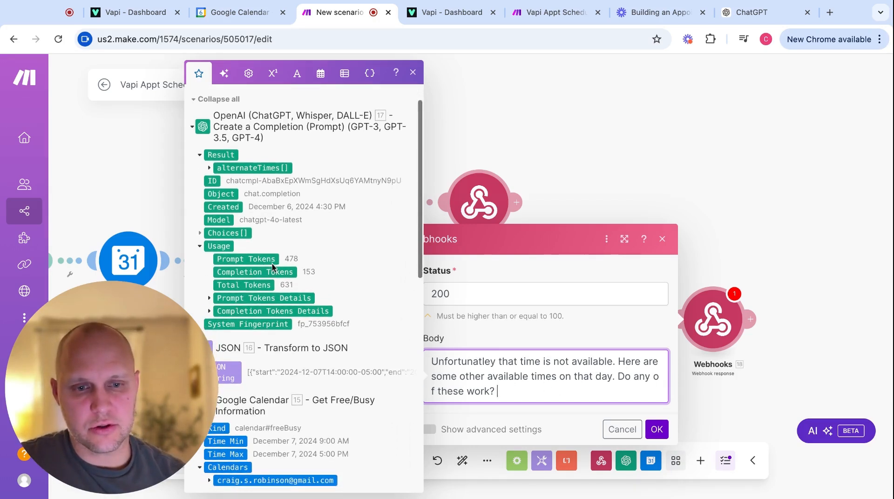
{"action": "left_click", "coordinate": [209, 168]}
{"action": "left_click", "coordinate": [258, 168]}
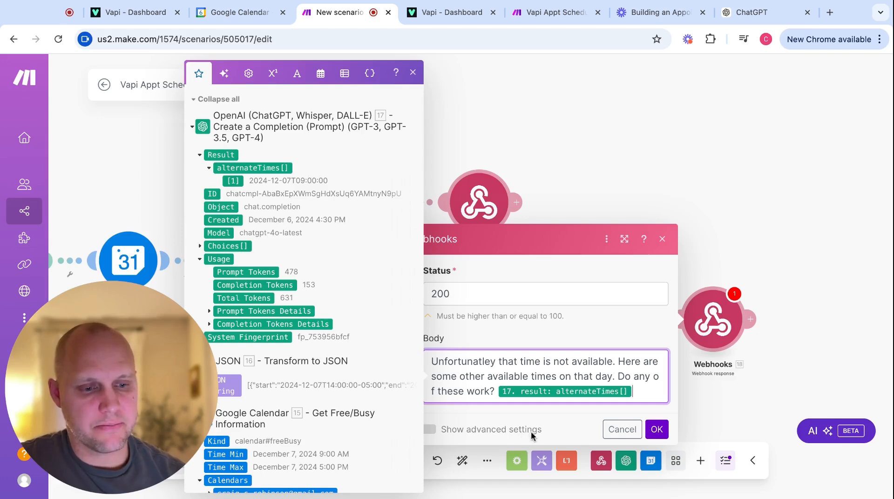
{"action": "left_click", "coordinate": [657, 429]}
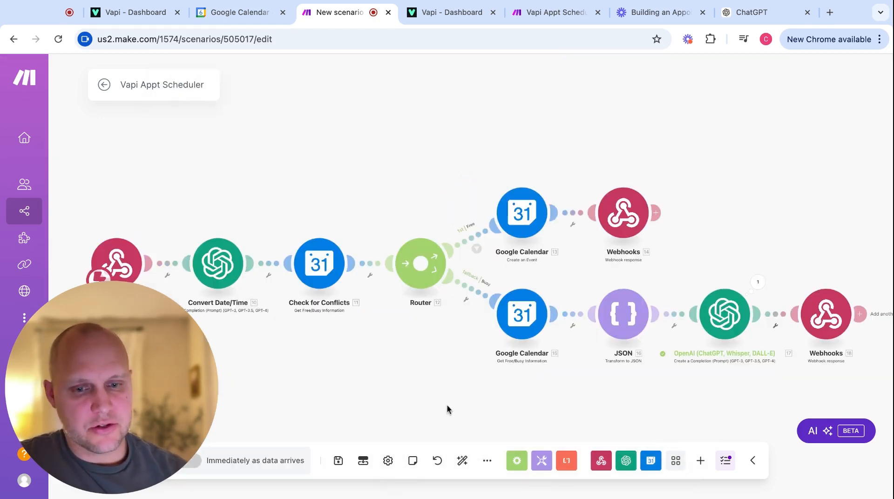